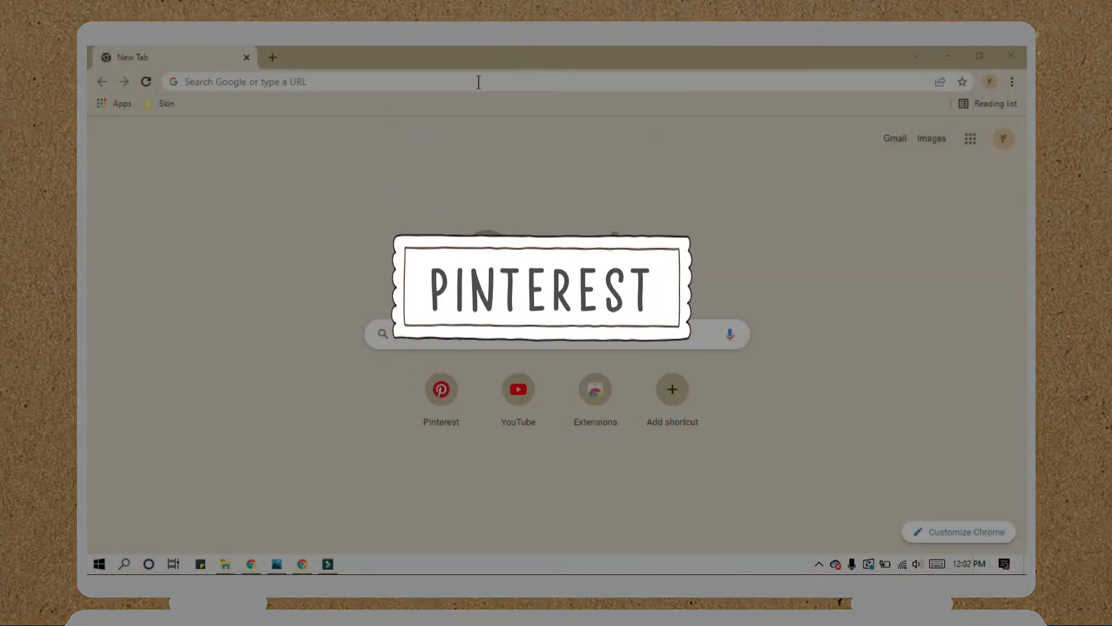
- Open the Pinterest site at id.pinterest.com
click(479, 82)
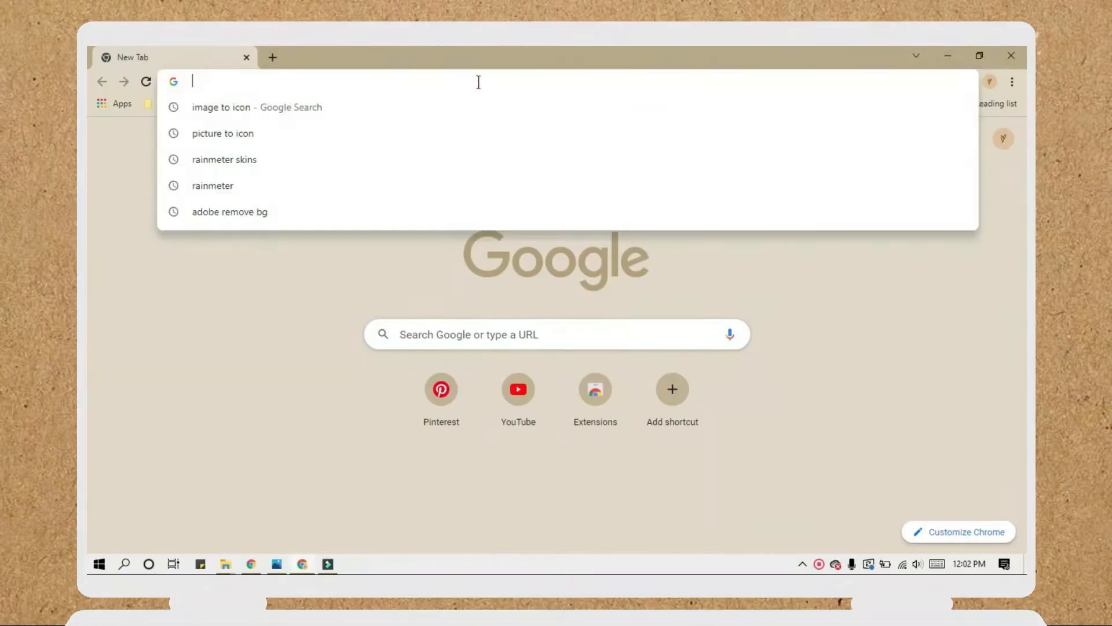
text(in)
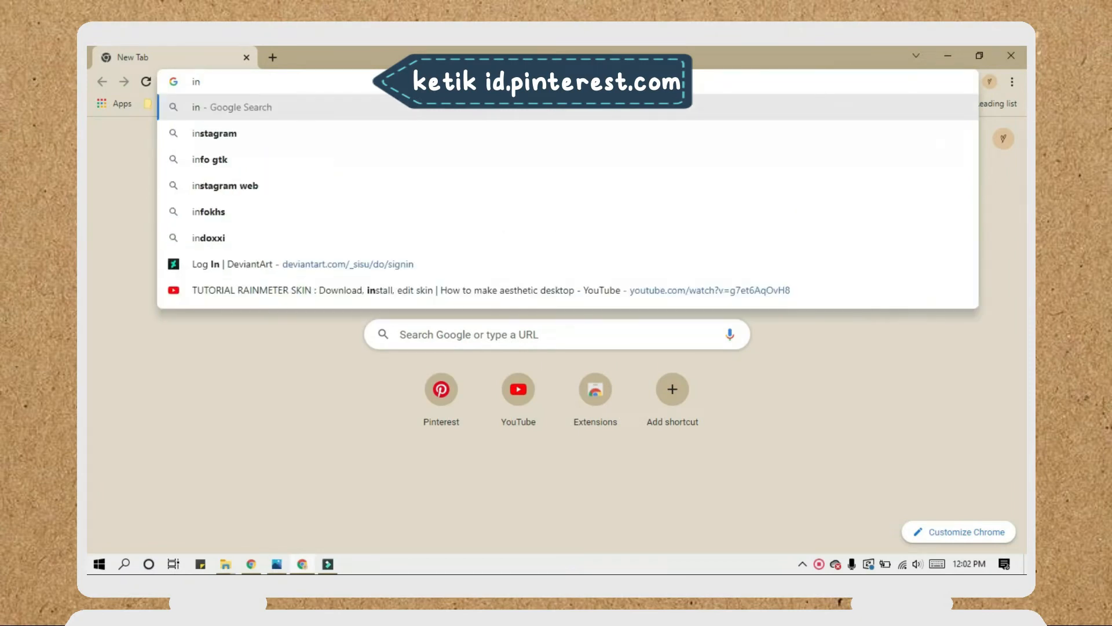
key(BackSpace)
key(BackSpace)
text(pin)
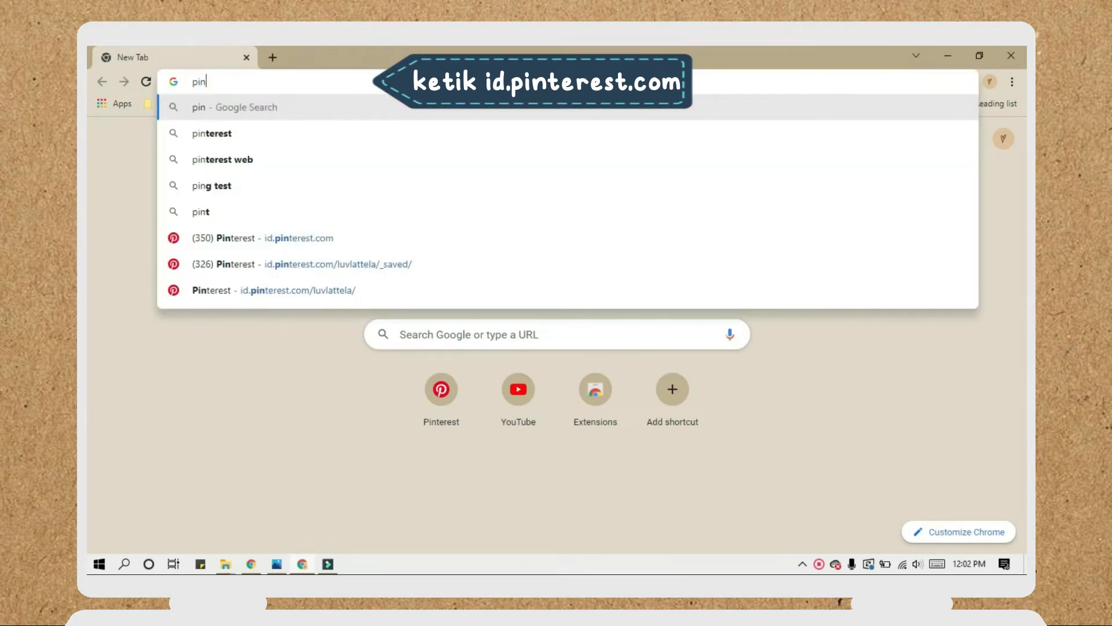
click(401, 237)
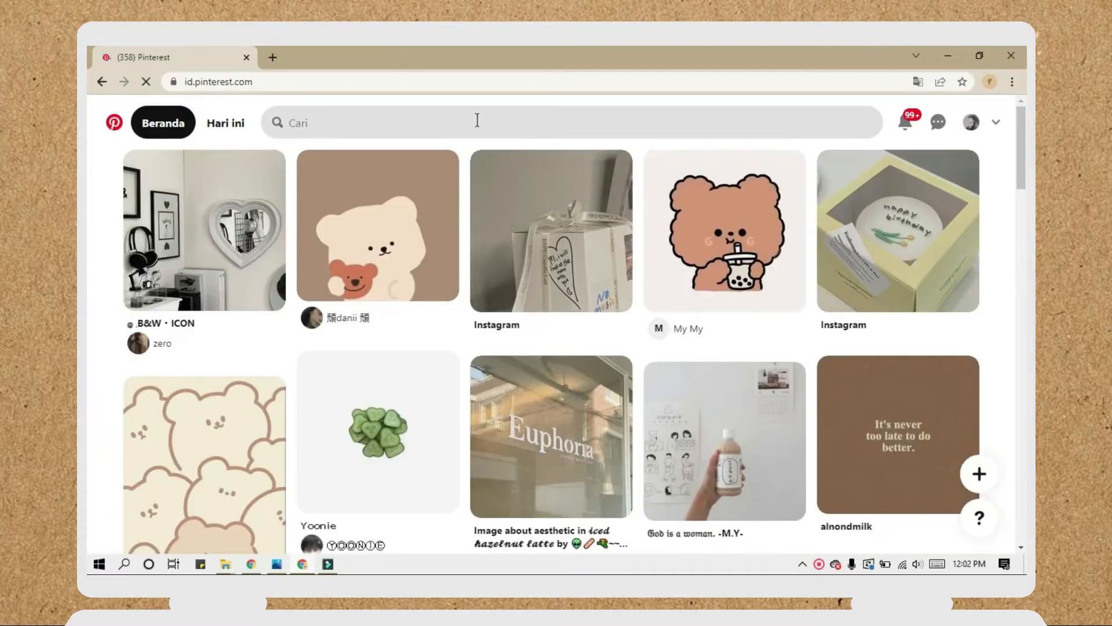
- Search Pinterest for "cute cartoon wallpaper"
click(477, 121)
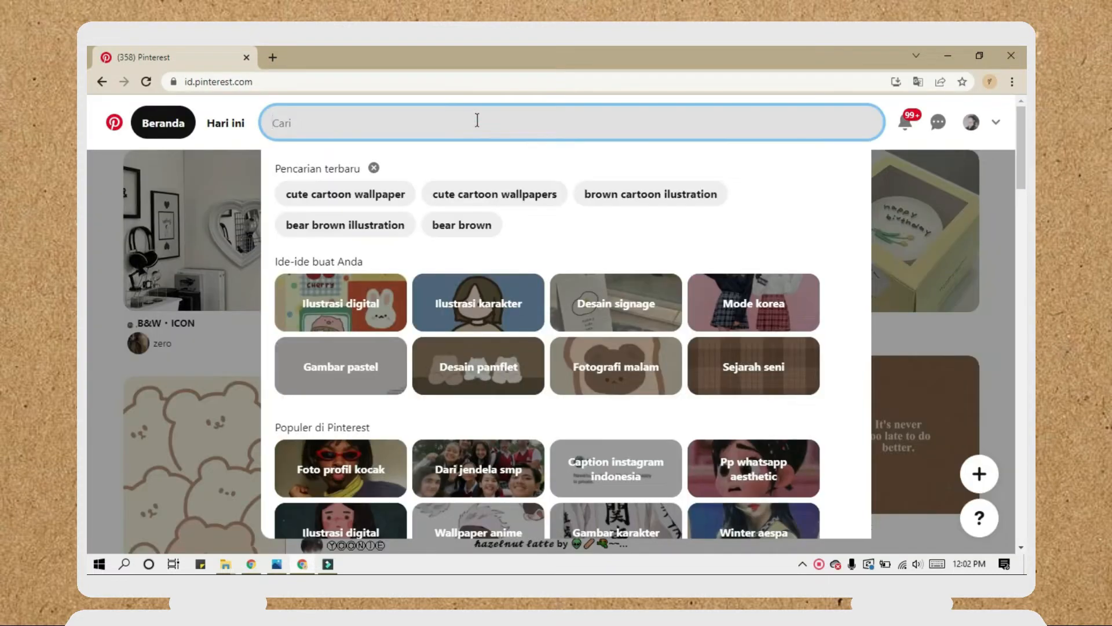
text(cute brow)
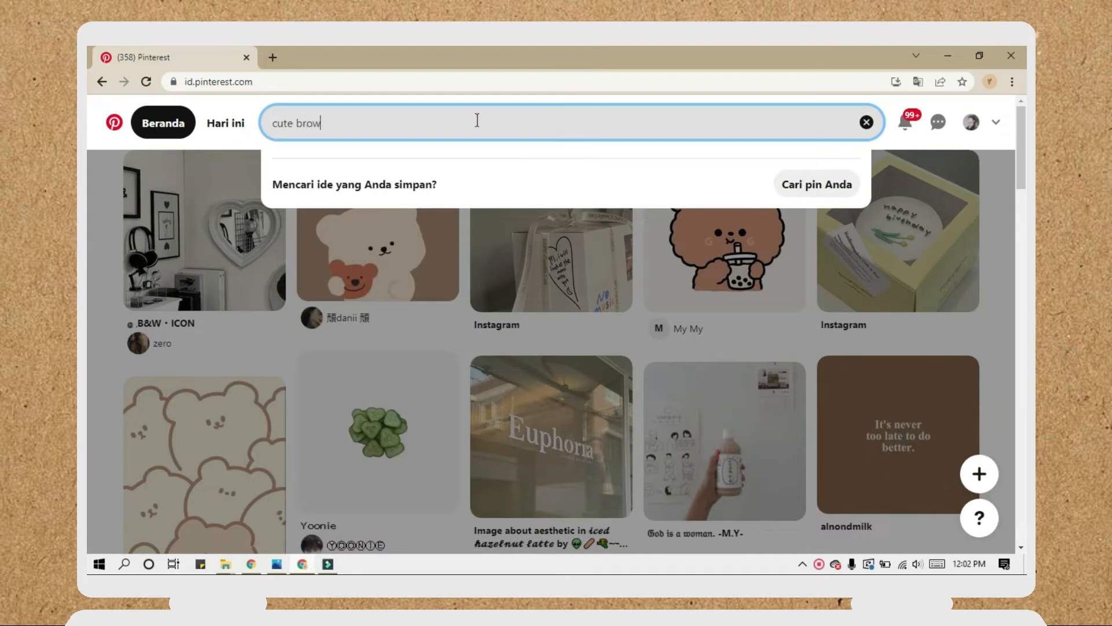
text(n)
key(BackSpace)
key(BackSpace)
key(BackSpace)
key(BackSpace)
key(BackSpace)
key(BackSpace)
text(ca)
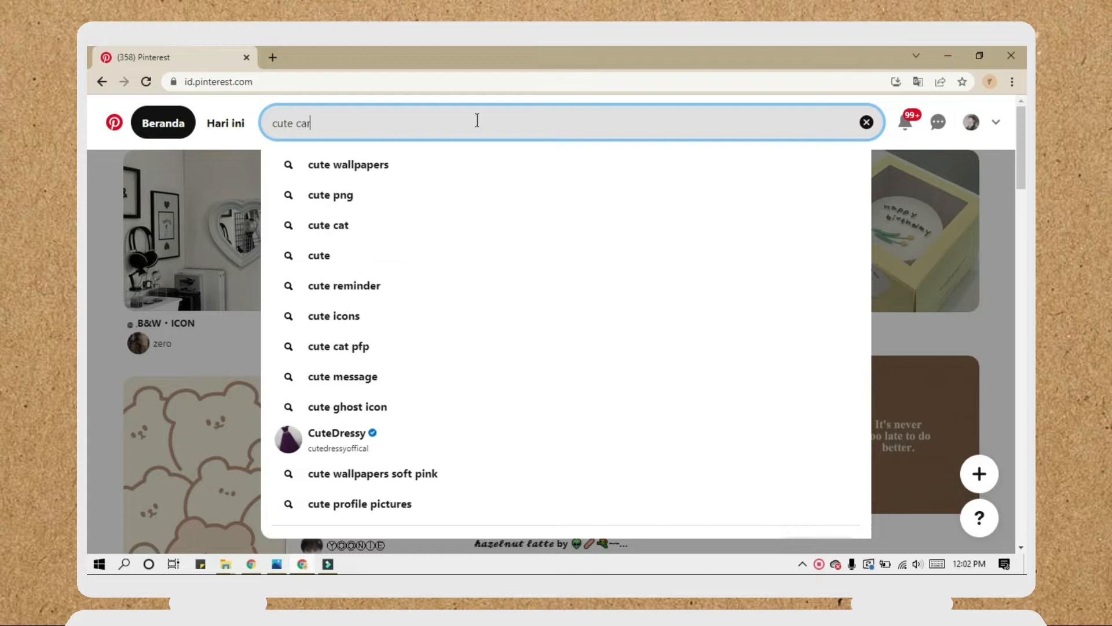
text(rtoon wallpaper)
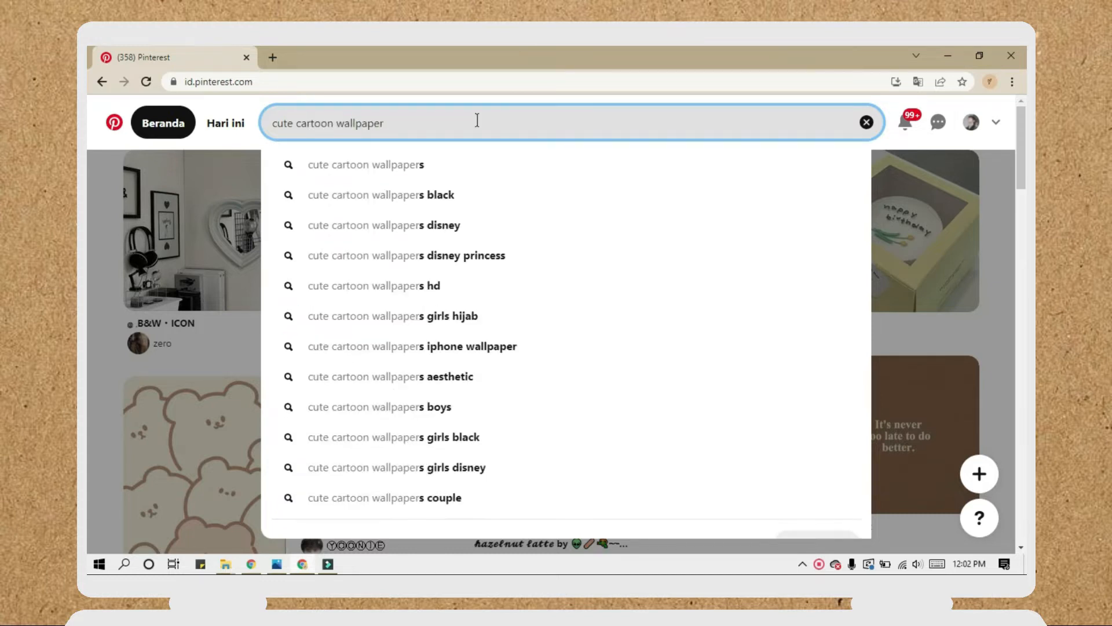
key(Return)
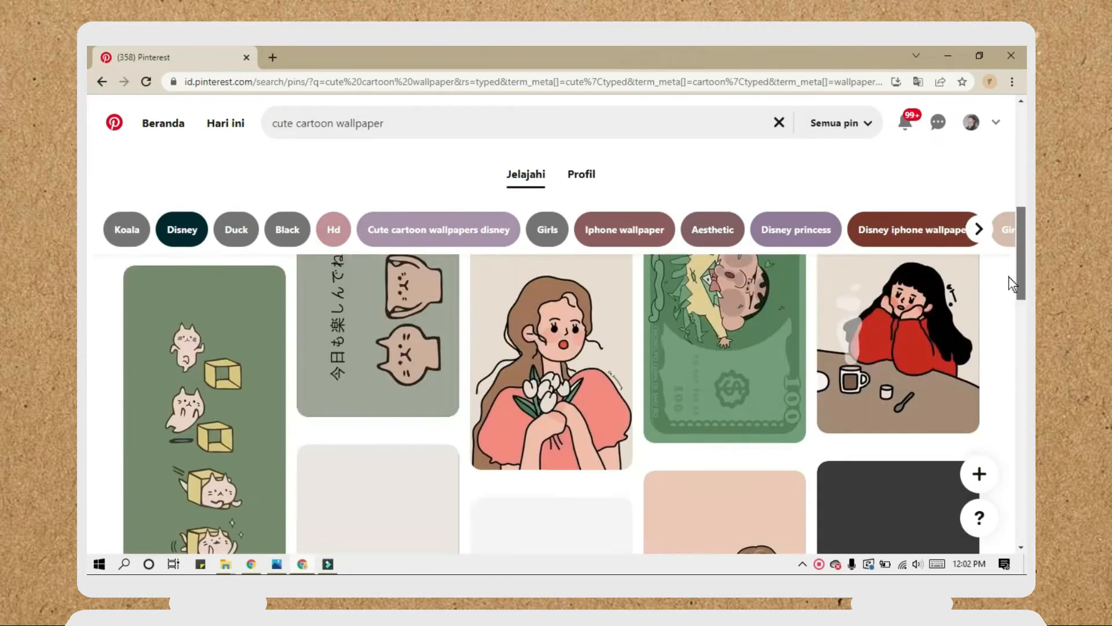
- Filter the search results to the account's own pins (Pin Anda)
drag(1010, 277, 984, 184)
click(854, 130)
click(842, 271)
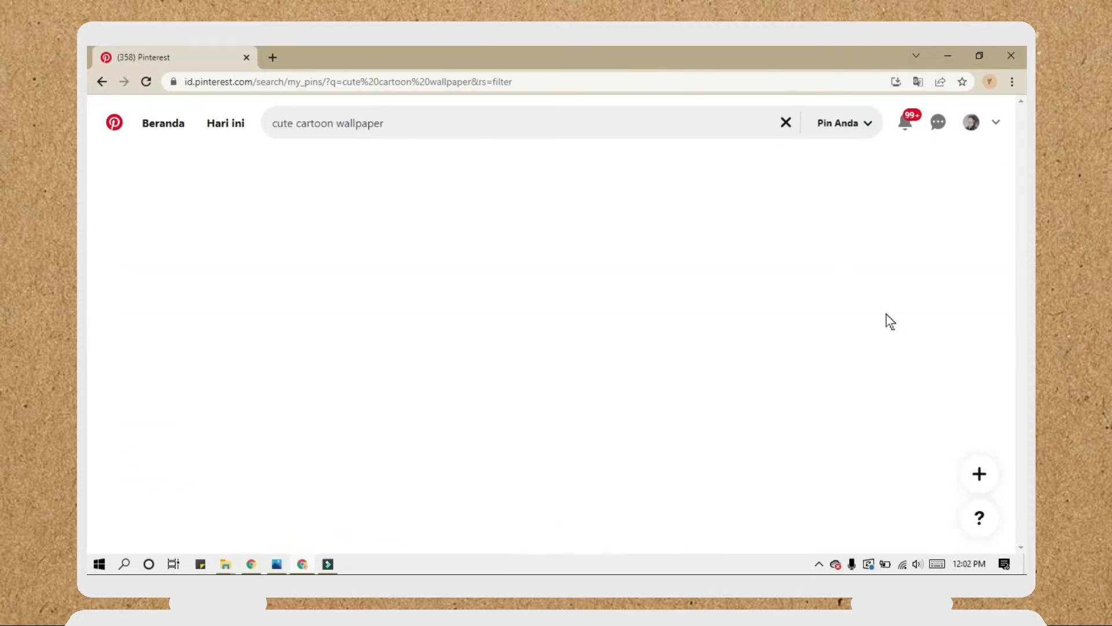
- Download the image of the three stacked cartoon bears from its pin and return to the search results
scroll(91, 157, down, 2)
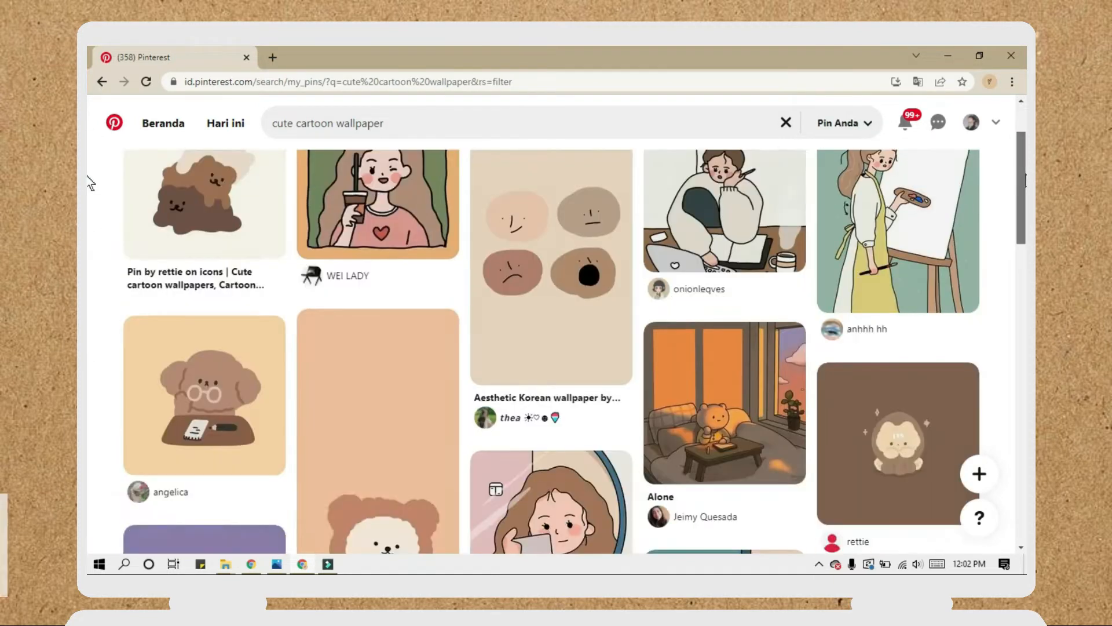
click(253, 201)
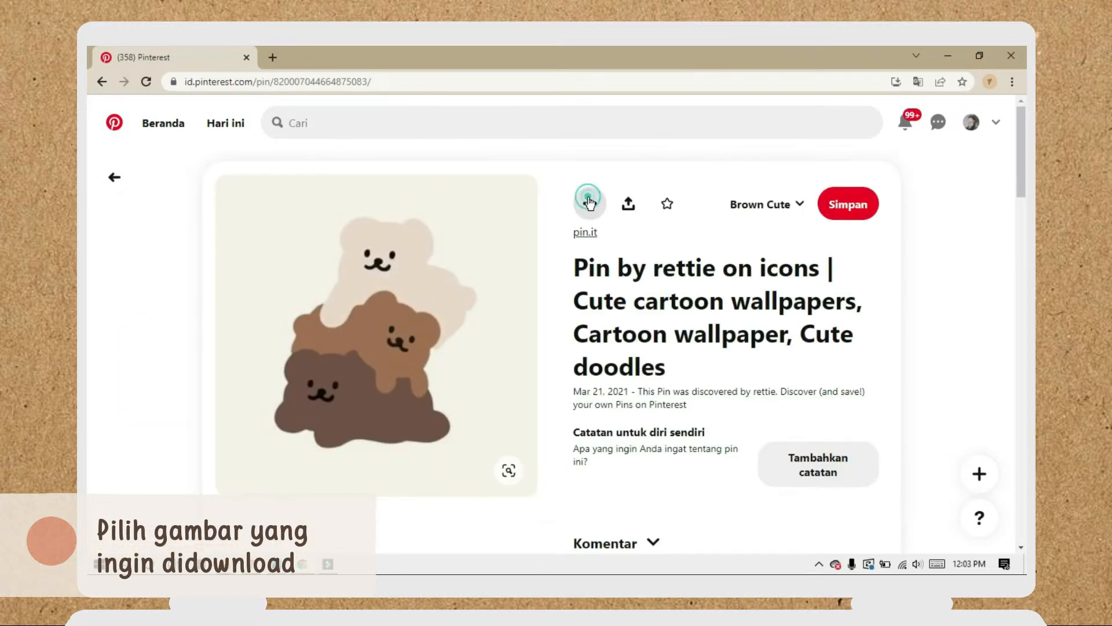
click(590, 204)
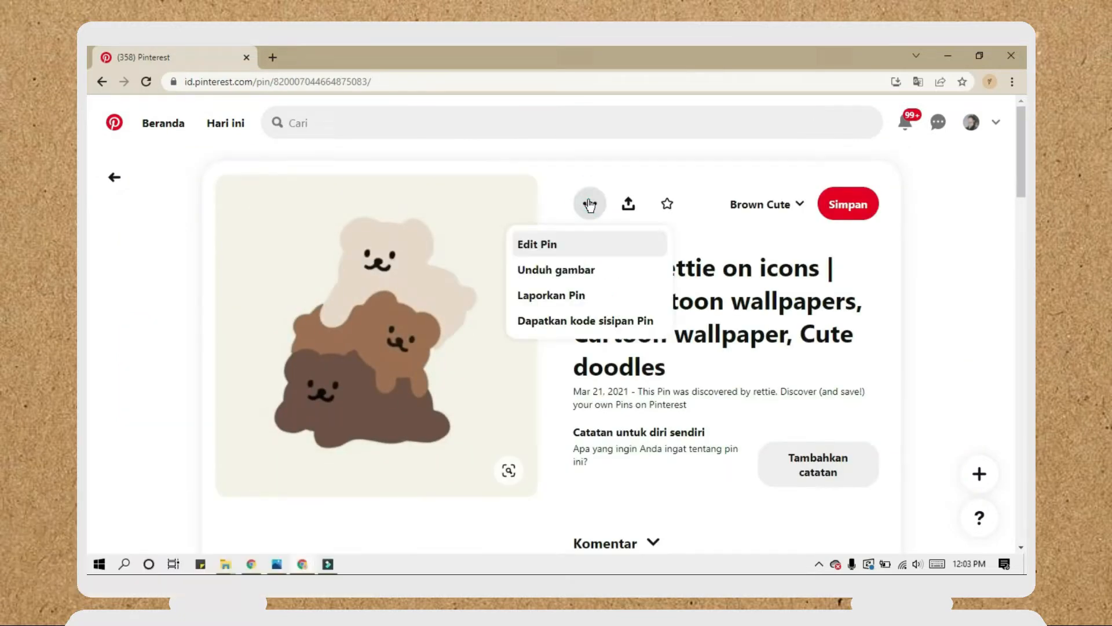
click(590, 268)
click(114, 177)
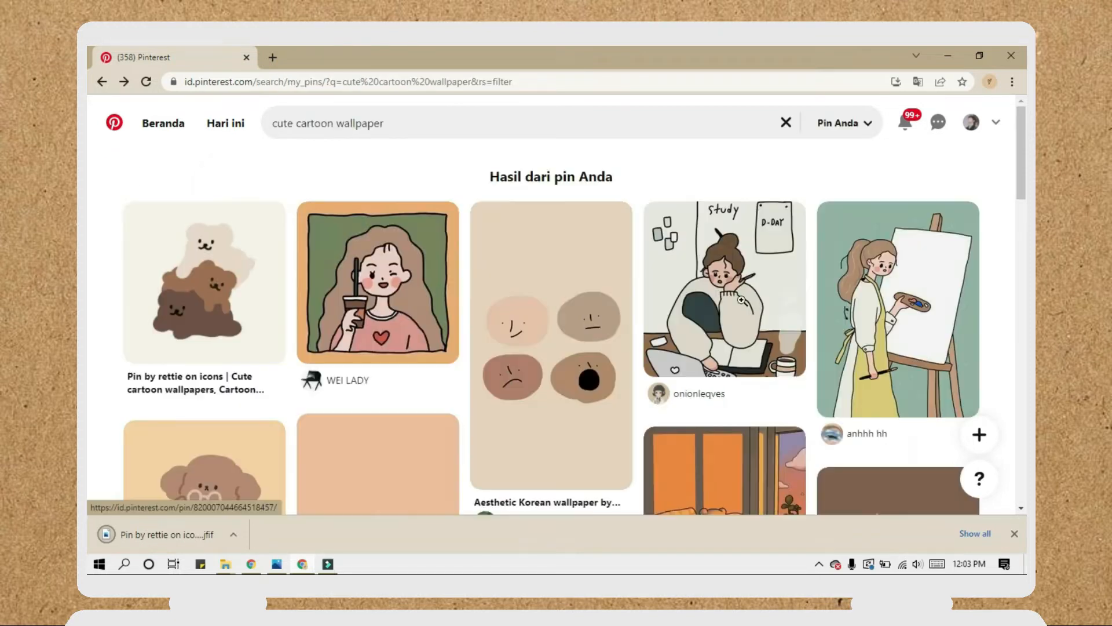
- Open the pin of the small hooded cartoon animal on a brown background and dismiss the downloads bar
scroll(91, 198, down, 5)
scroll(1014, 203, up, 4)
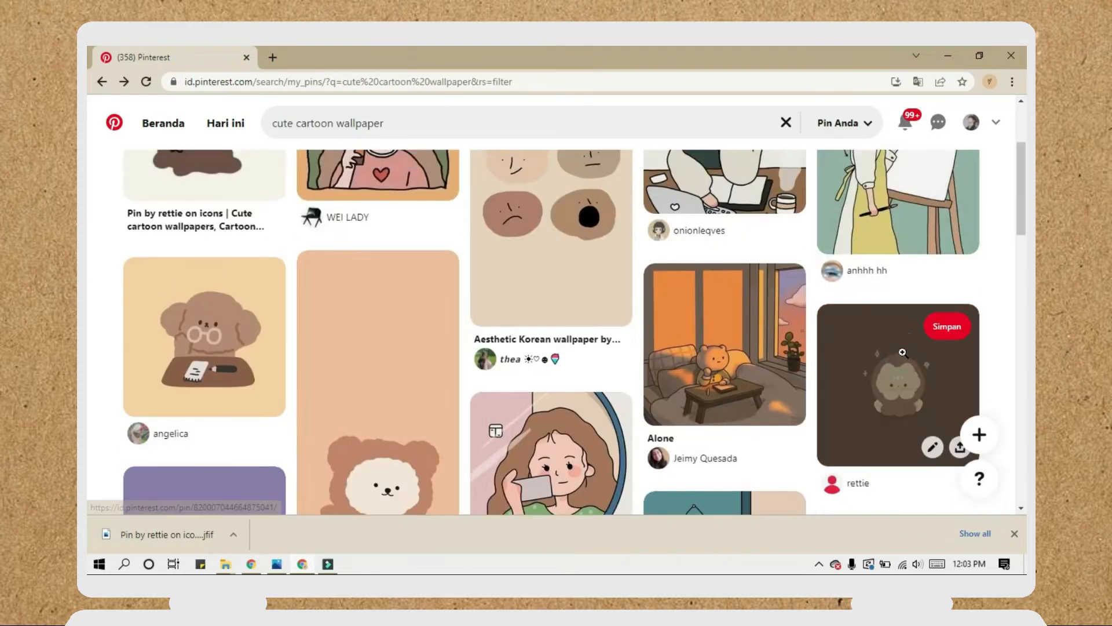
click(898, 394)
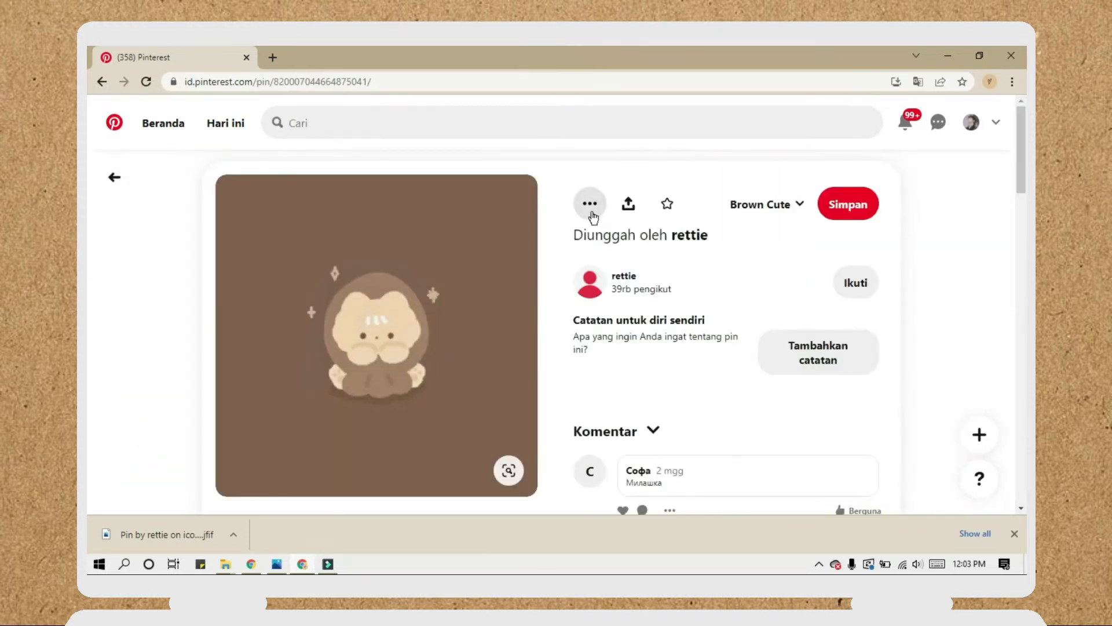
click(1015, 538)
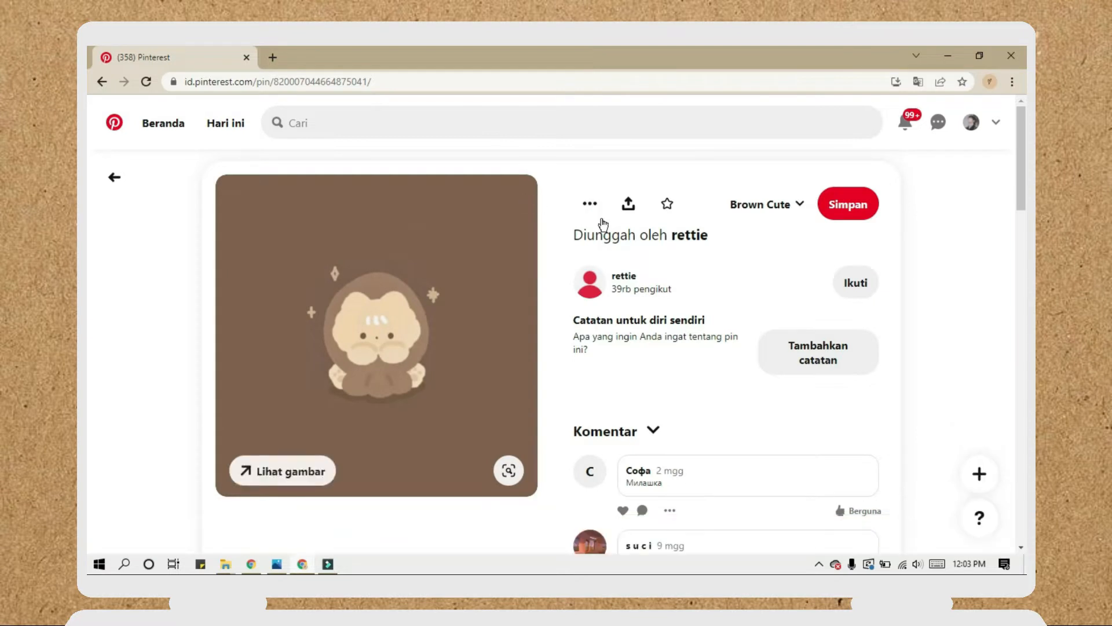
- Open the related pin of the brown bear resting on a line against beige and download its image
scroll(992, 308, down, 10)
scroll(985, 377, down, 2)
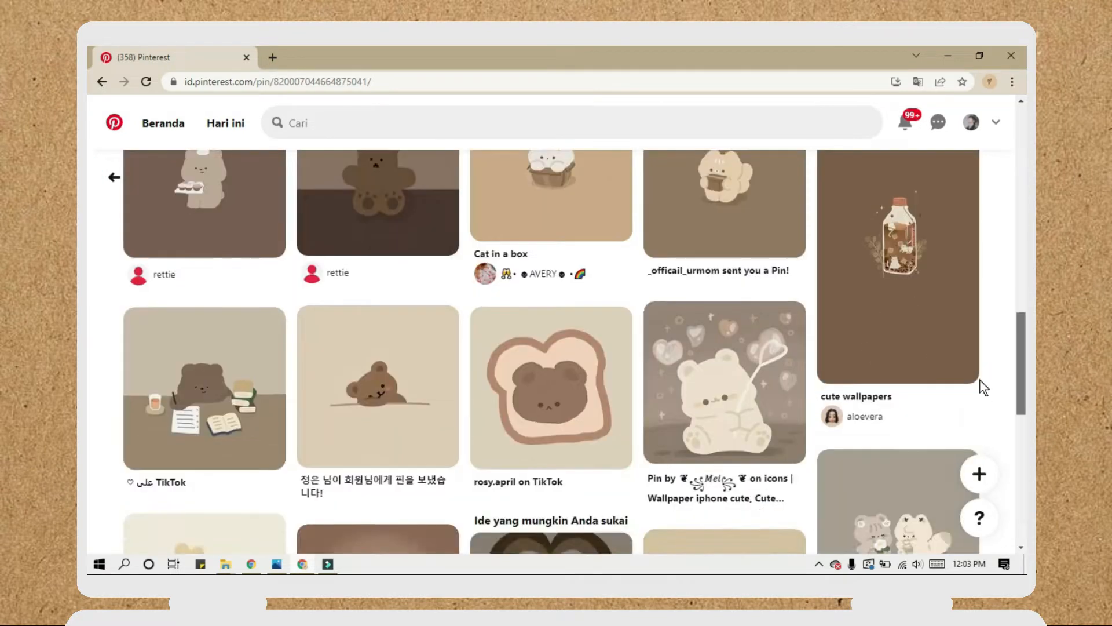
click(383, 403)
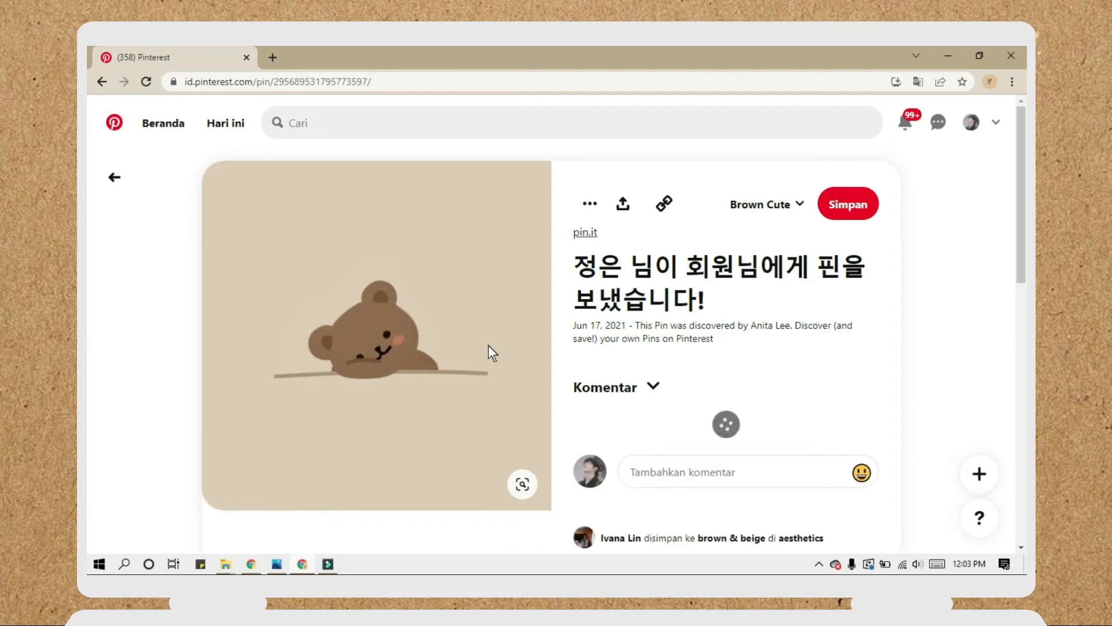
click(590, 204)
click(583, 255)
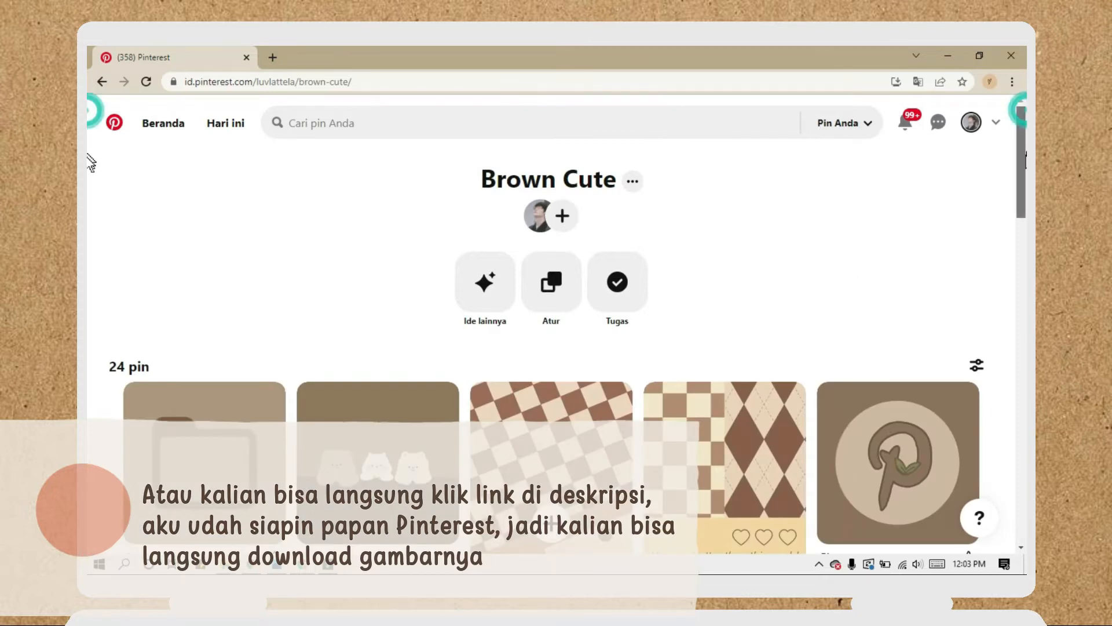
- Download the Fabricut Dalton Mink Fabric plaid image from the Brown Cute board and dismiss the downloads bar
scroll(92, 116, down, 10)
scroll(91, 288, down, 5)
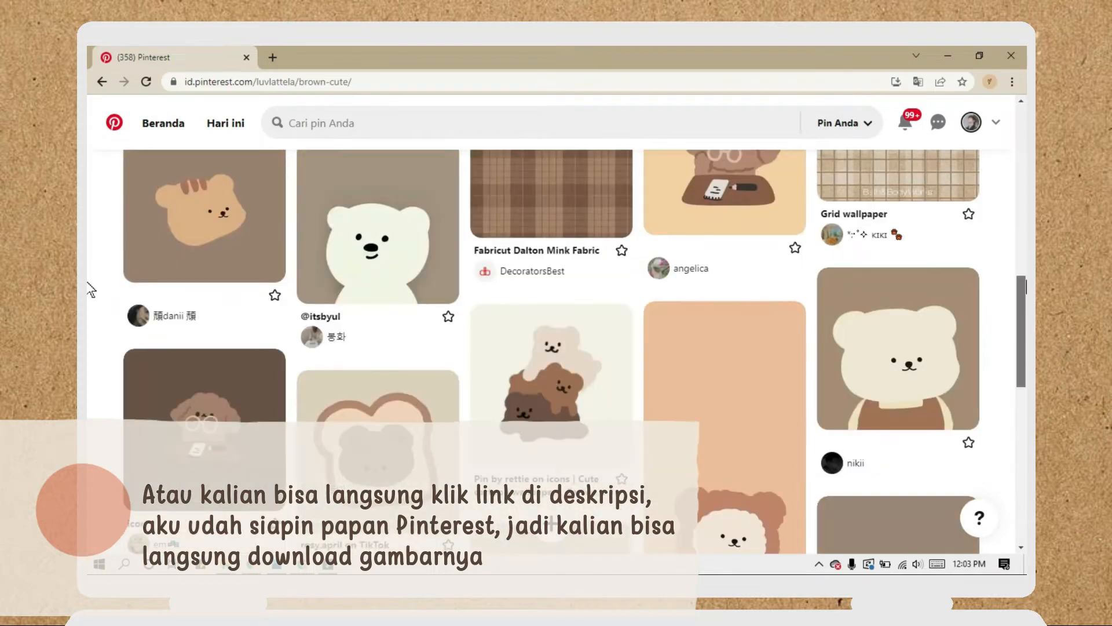
scroll(1012, 288, up, 5)
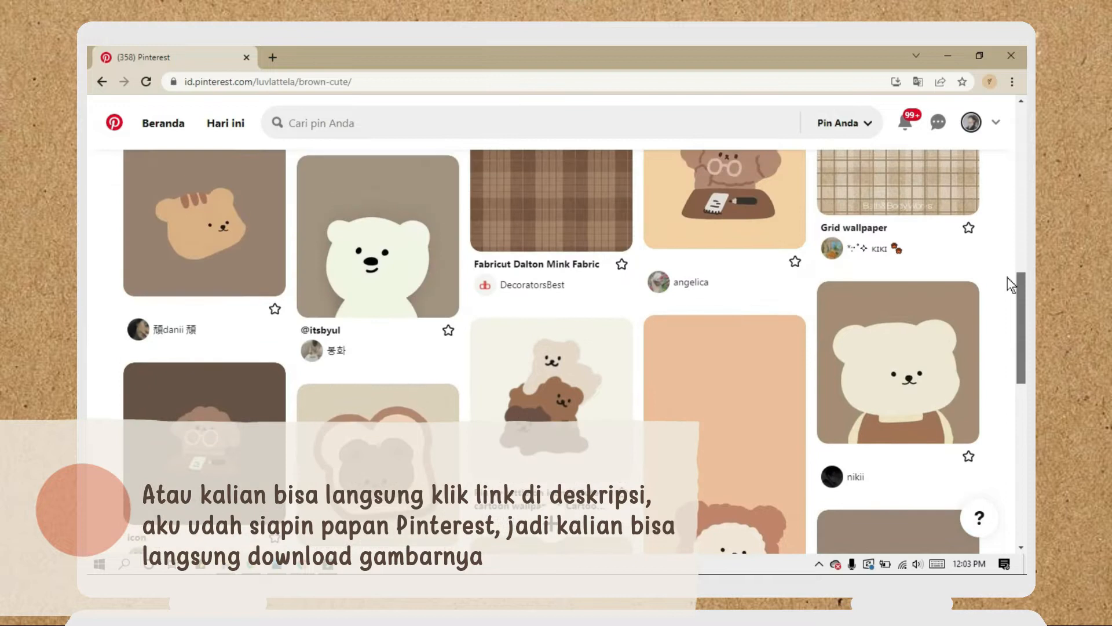
click(567, 258)
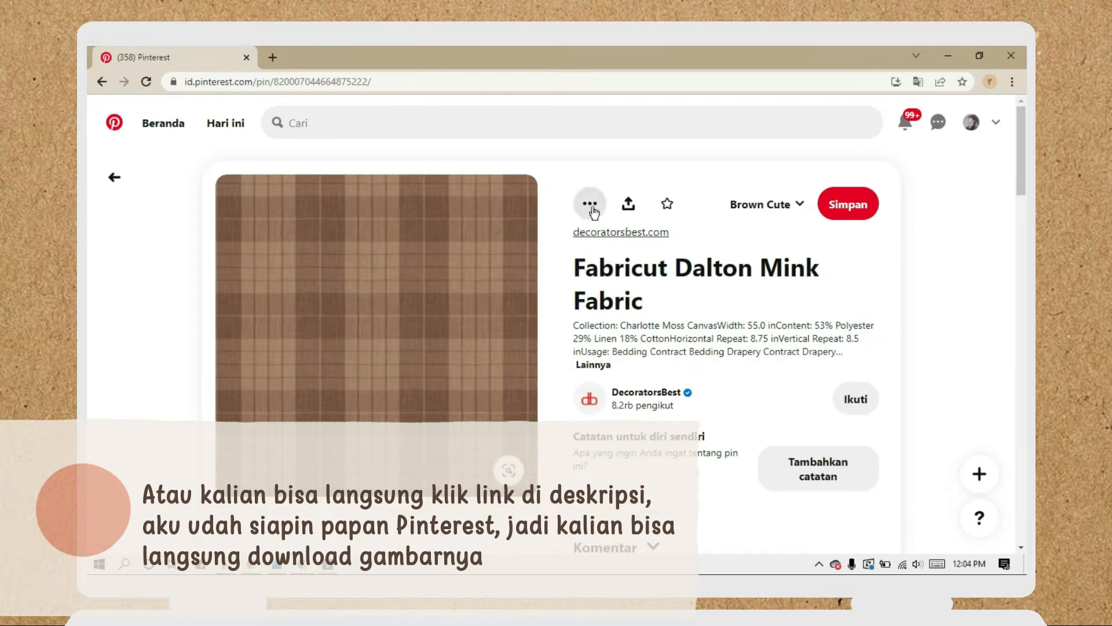
click(591, 207)
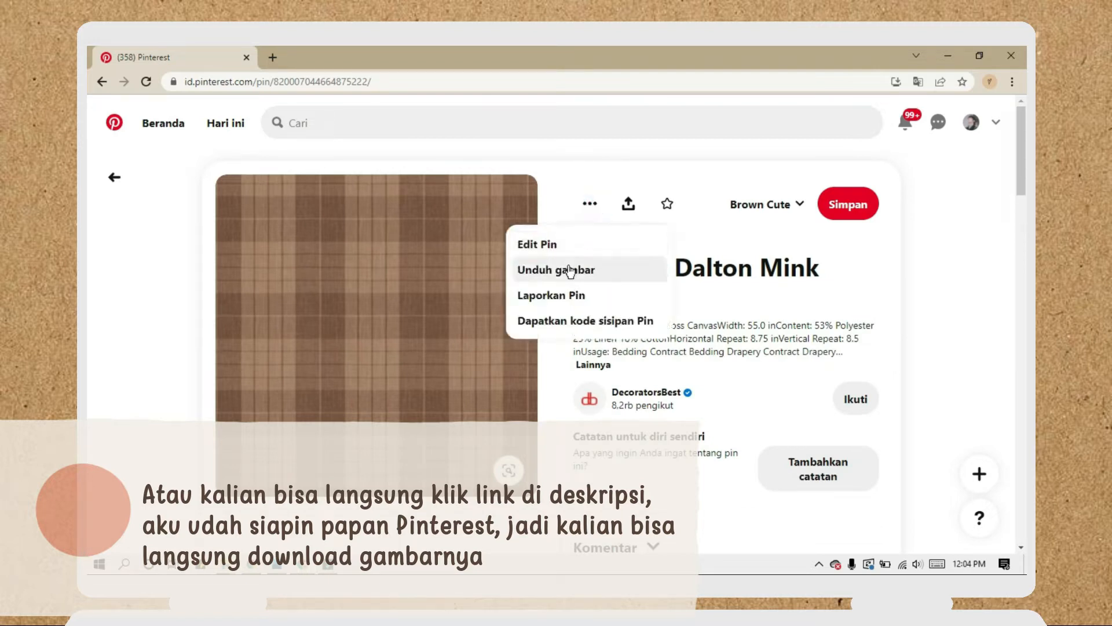
click(569, 269)
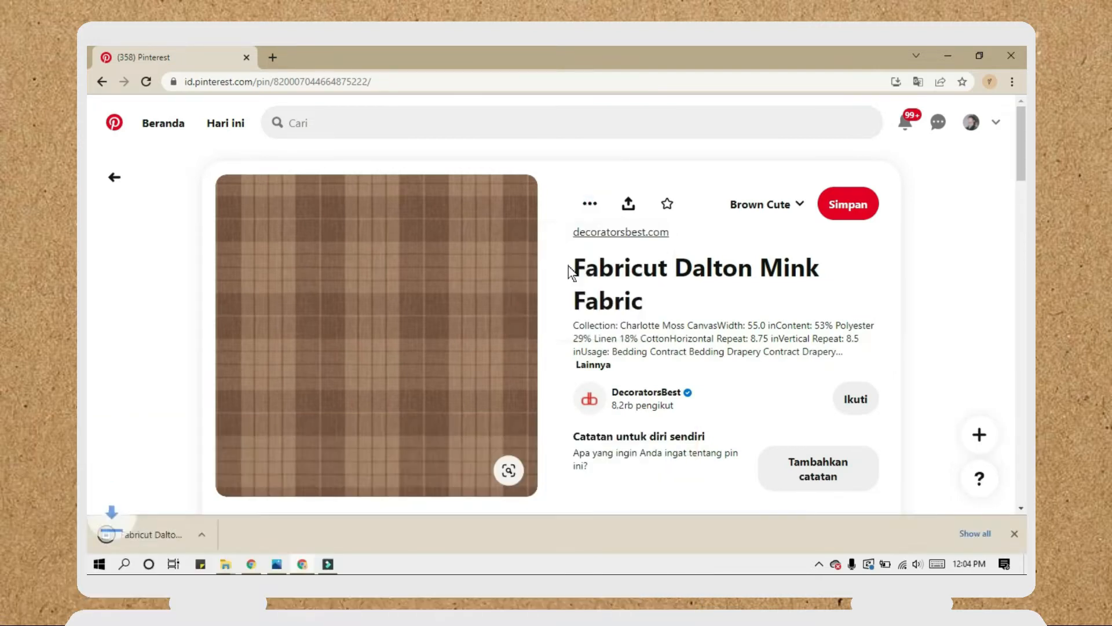
click(1014, 534)
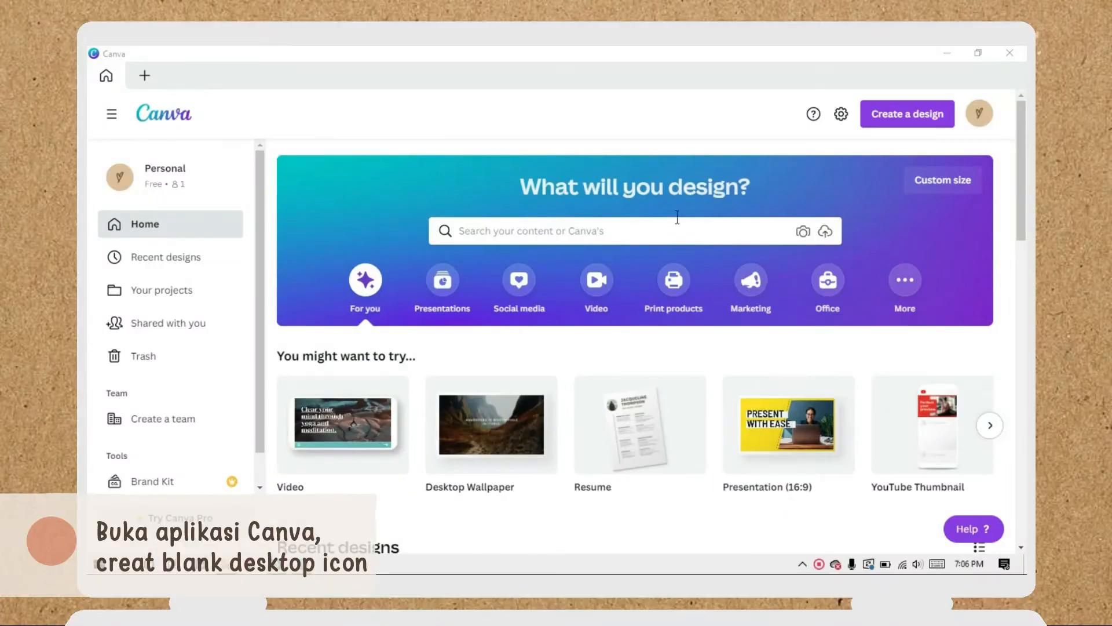
- In Canva, create a blank Desktop Wallpaper design and upload all the images from the Brown cute folder
mouse_move(483, 446)
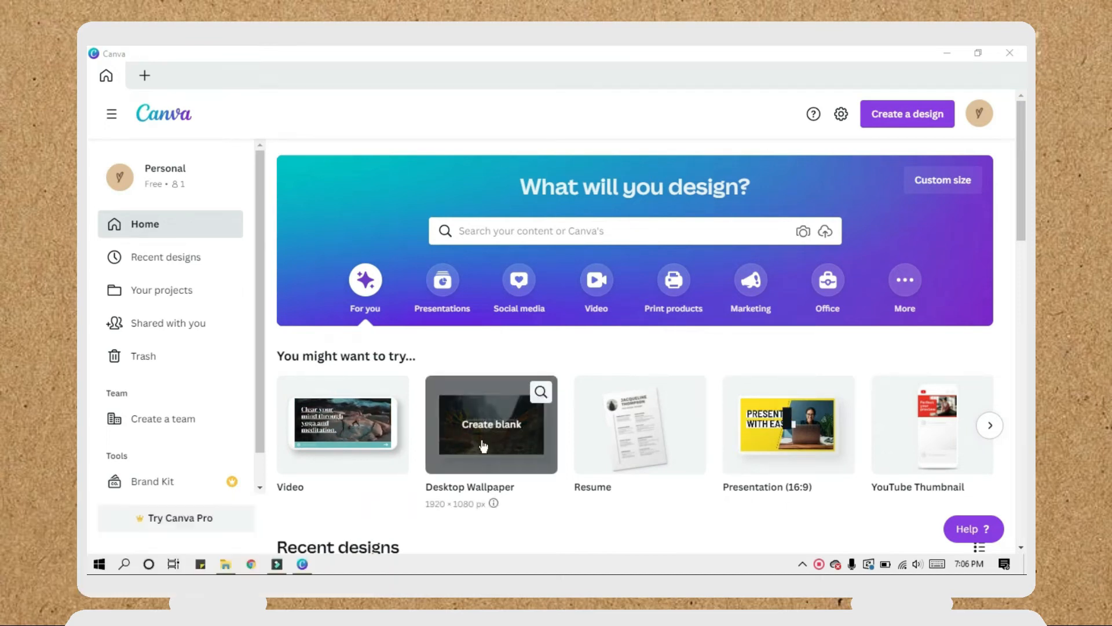
click(482, 440)
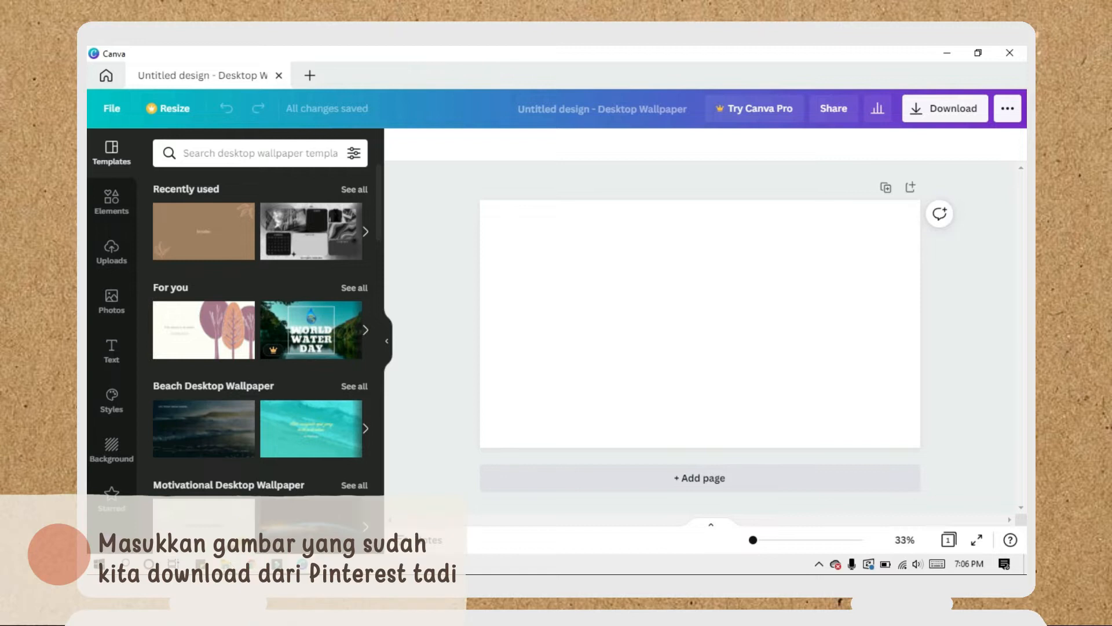
key(alt+Tab)
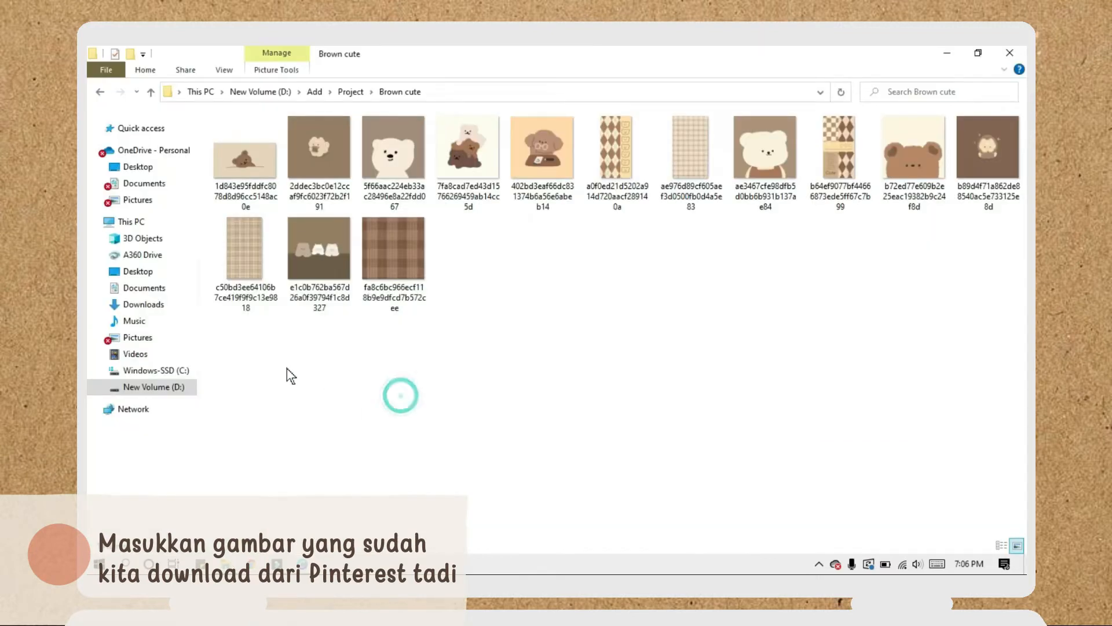
drag(264, 357, 977, 123)
drag(533, 164, 293, 343)
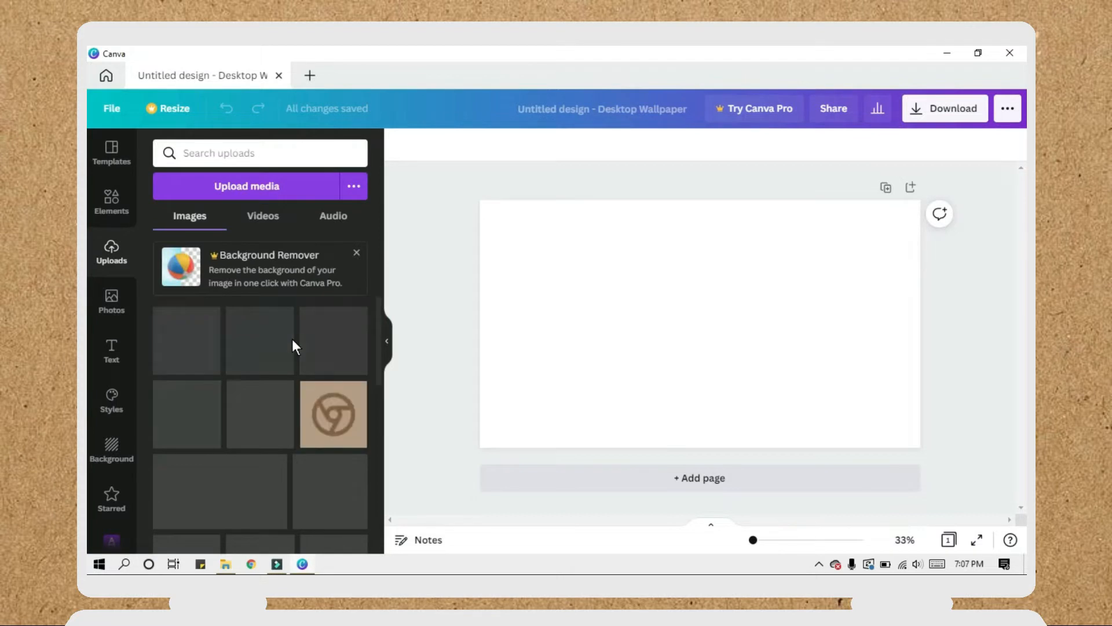
- Set the blank page's background colour to #C8AD96
click(628, 244)
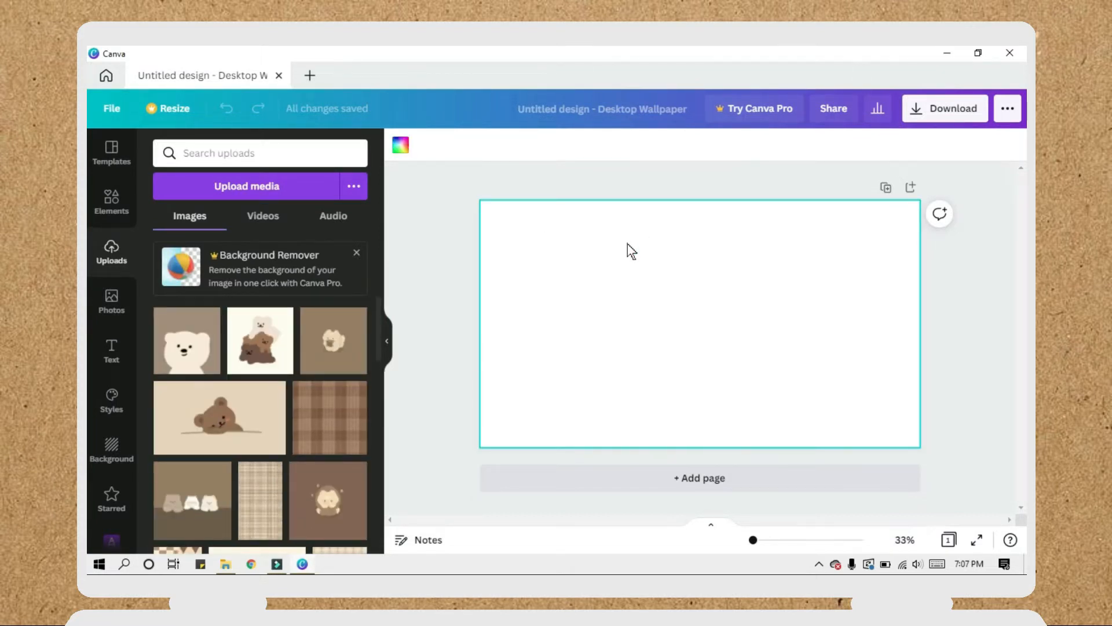
click(400, 148)
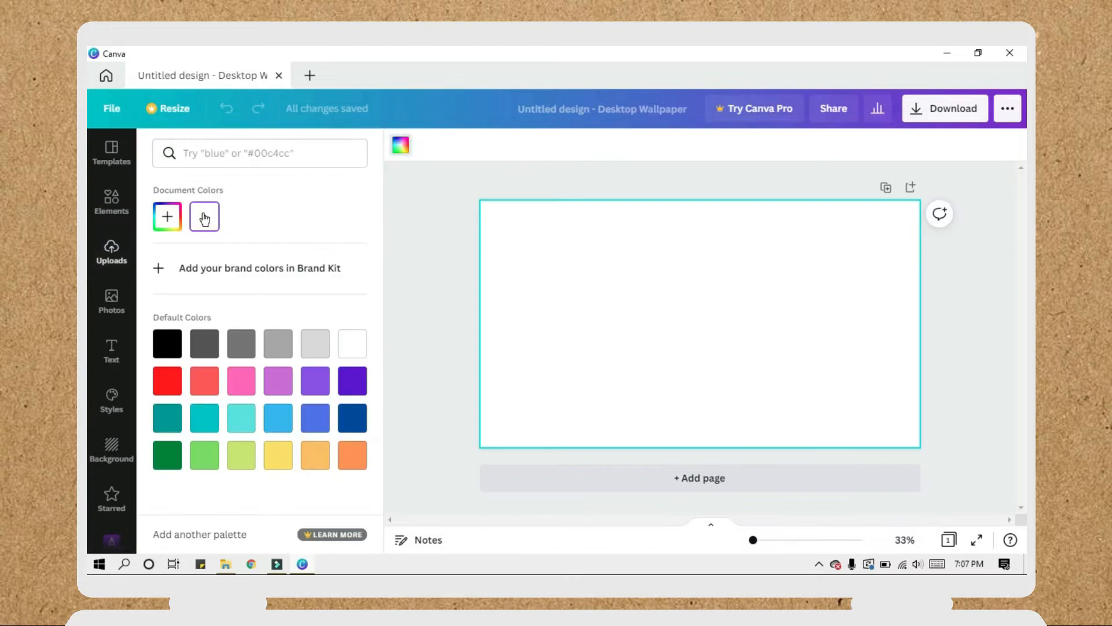
click(167, 225)
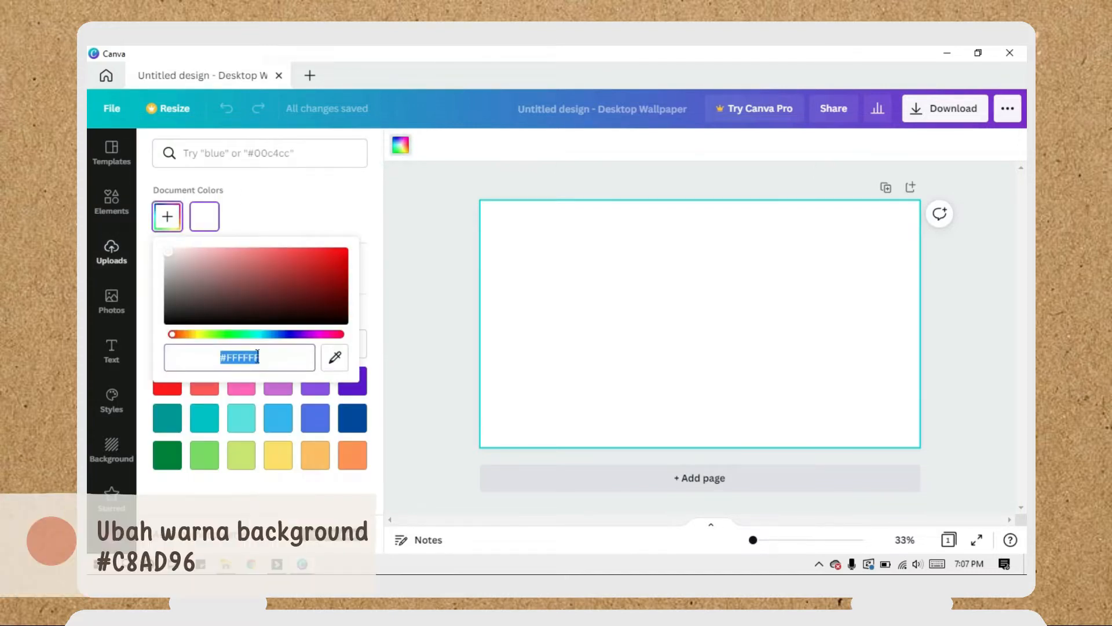
text(#C)
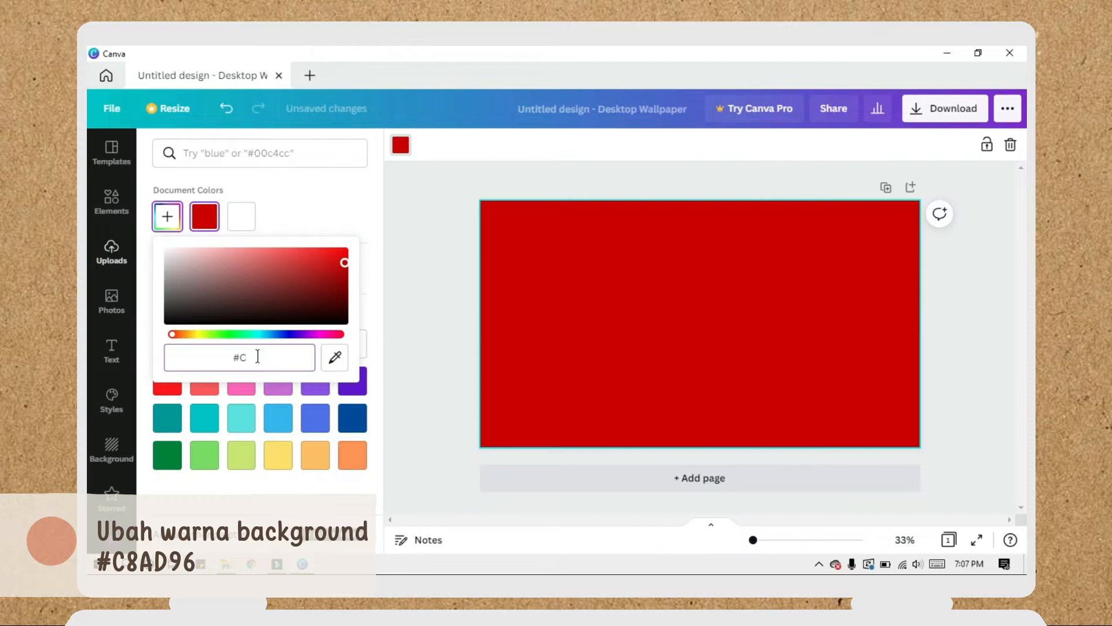
text(8AD9)
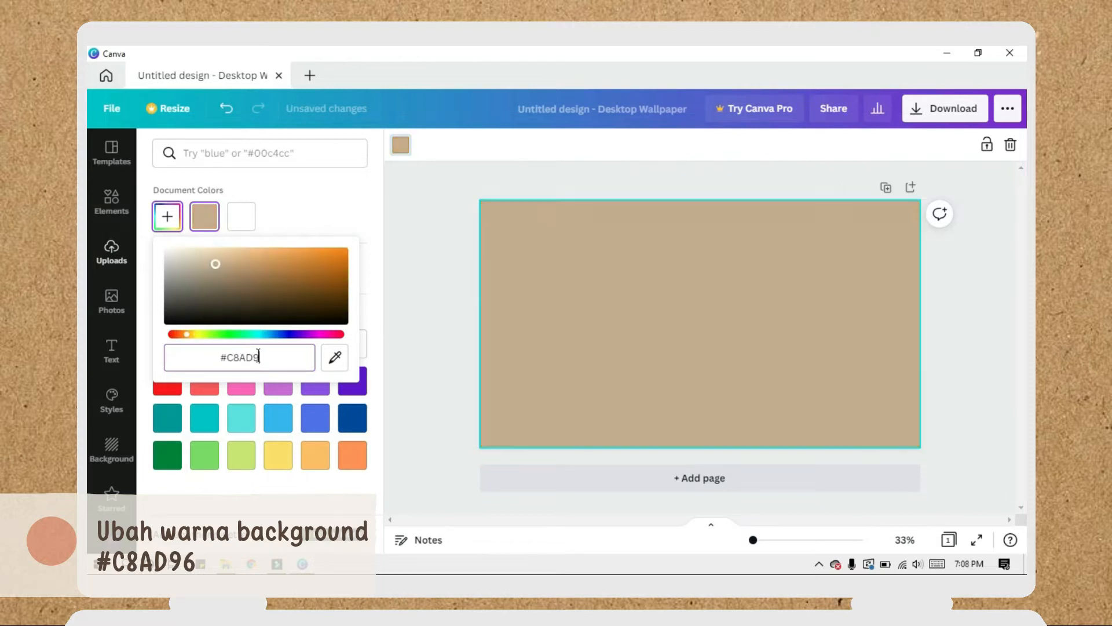
text(6)
key(Return)
click(435, 304)
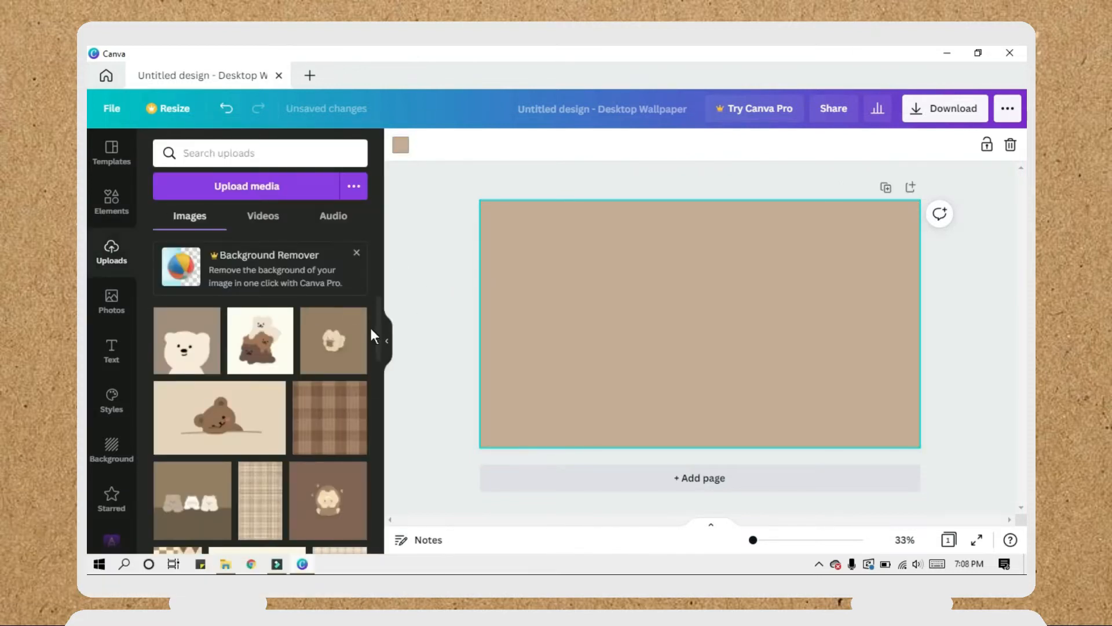
- Add the uploaded brown plaid image and enlarge it to about 1,106 × 1,106, extending past the page's left edge
scroll(370, 329, down, 1)
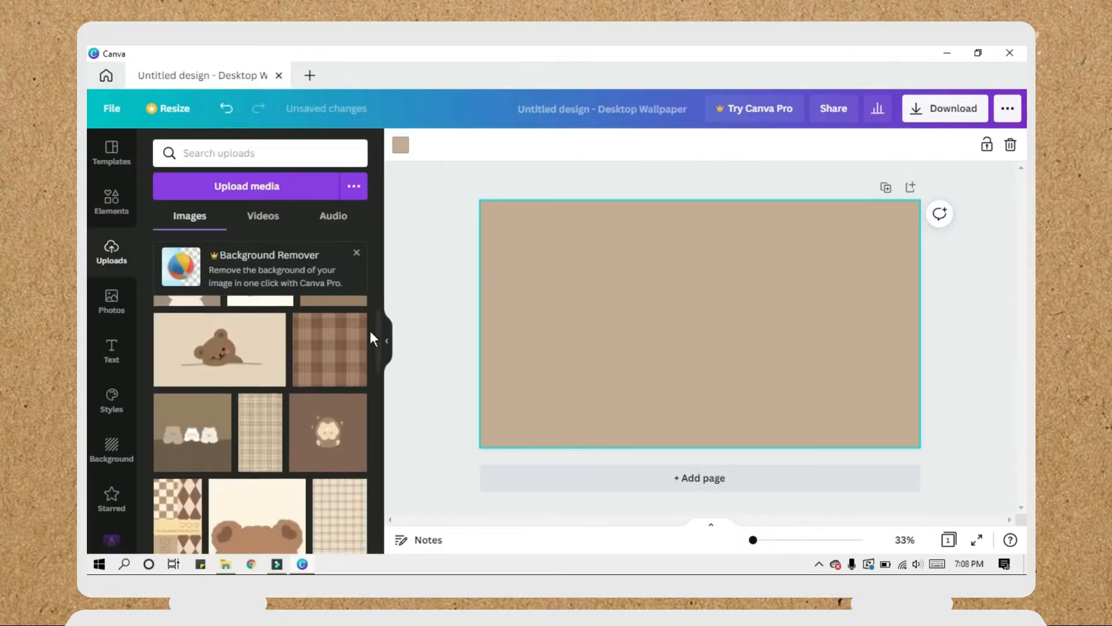
click(343, 344)
drag(769, 393, 824, 447)
drag(736, 362, 432, 300)
drag(522, 387, 584, 447)
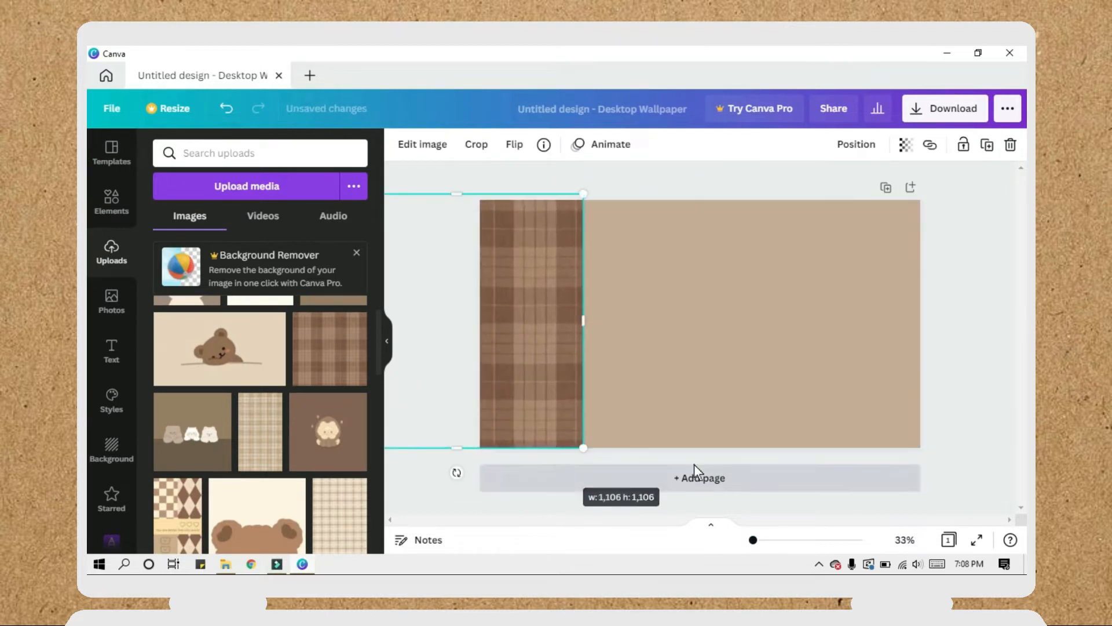
- Crop and position the plaid image as a narrow full-height strip along the page's left edge
scroll(669, 465, up, 1)
drag(541, 360, 473, 365)
drag(499, 477, 493, 471)
drag(466, 394, 500, 392)
double_click(499, 393)
click(536, 392)
drag(524, 326, 494, 328)
click(545, 398)
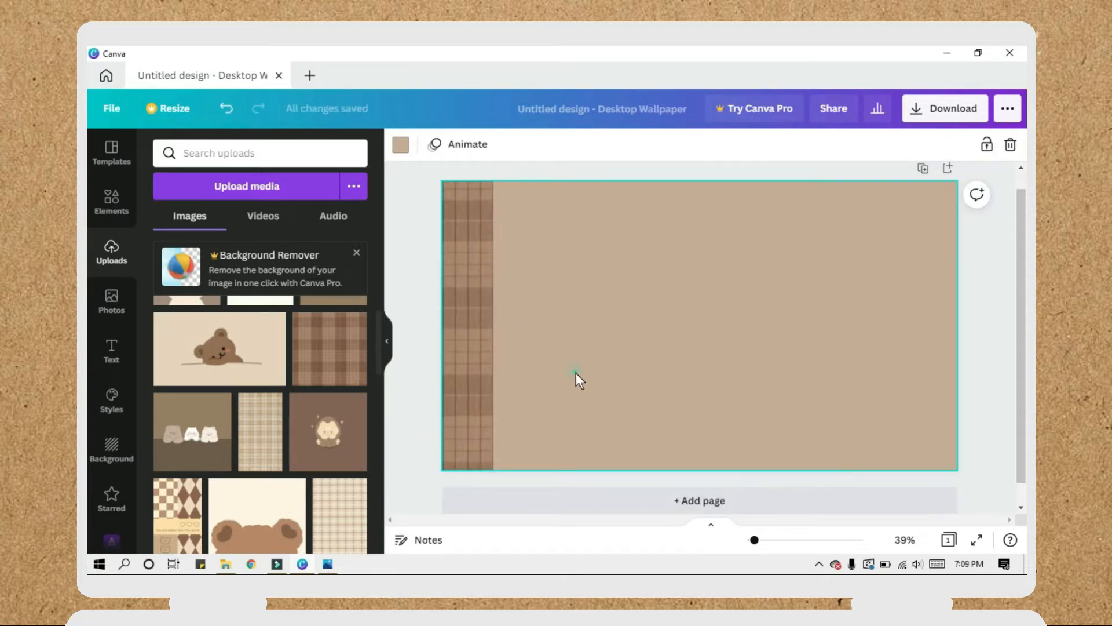
- Add the uploaded checkered "Cute" collage image and crop it to the panel of three bear faces
scroll(345, 400, down, 1)
click(166, 480)
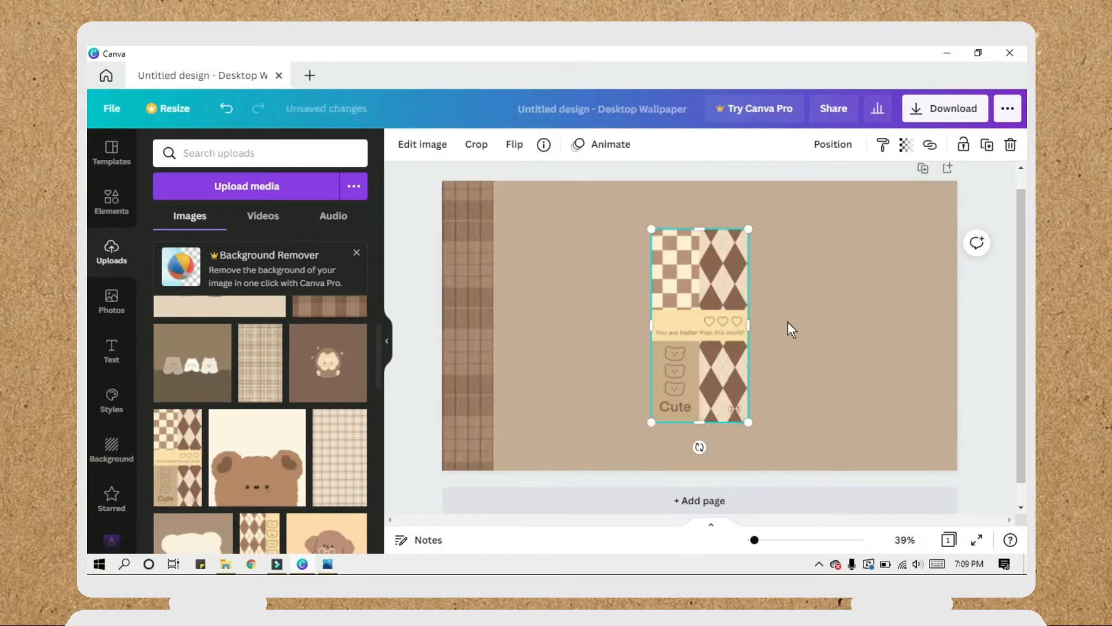
drag(754, 325, 704, 333)
drag(676, 229, 676, 342)
drag(677, 422, 658, 375)
- Place the three-bear panel on the plaid strip at mid-height, fitted within the strip's width
drag(694, 403, 477, 383)
drag(490, 326, 490, 327)
drag(476, 383, 484, 384)
key(shift+Left)
click(628, 273)
scroll(257, 369, up, 3)
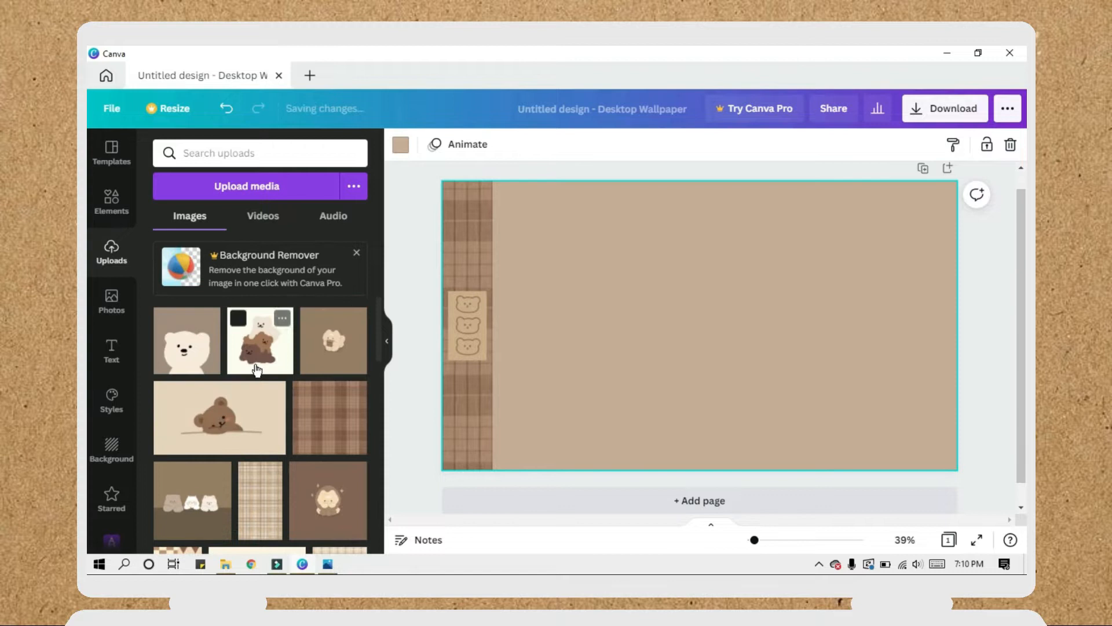
- Add the recently used yellow pinned note beside the plaid strip near the page's top and crop off its torn lower part
click(113, 212)
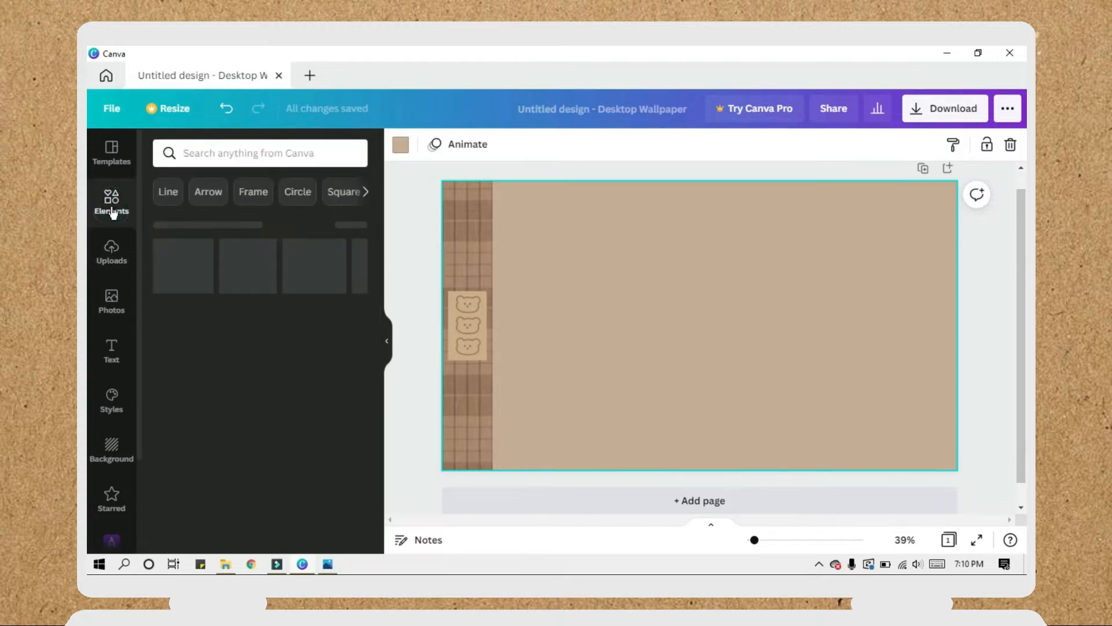
click(353, 226)
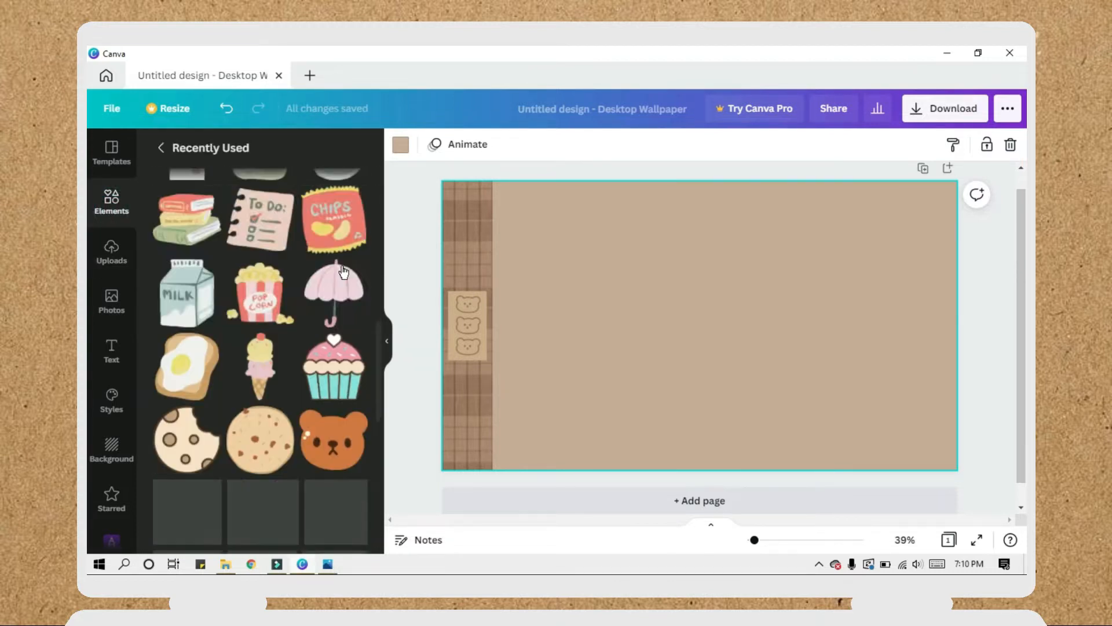
click(286, 394)
drag(731, 341, 619, 265)
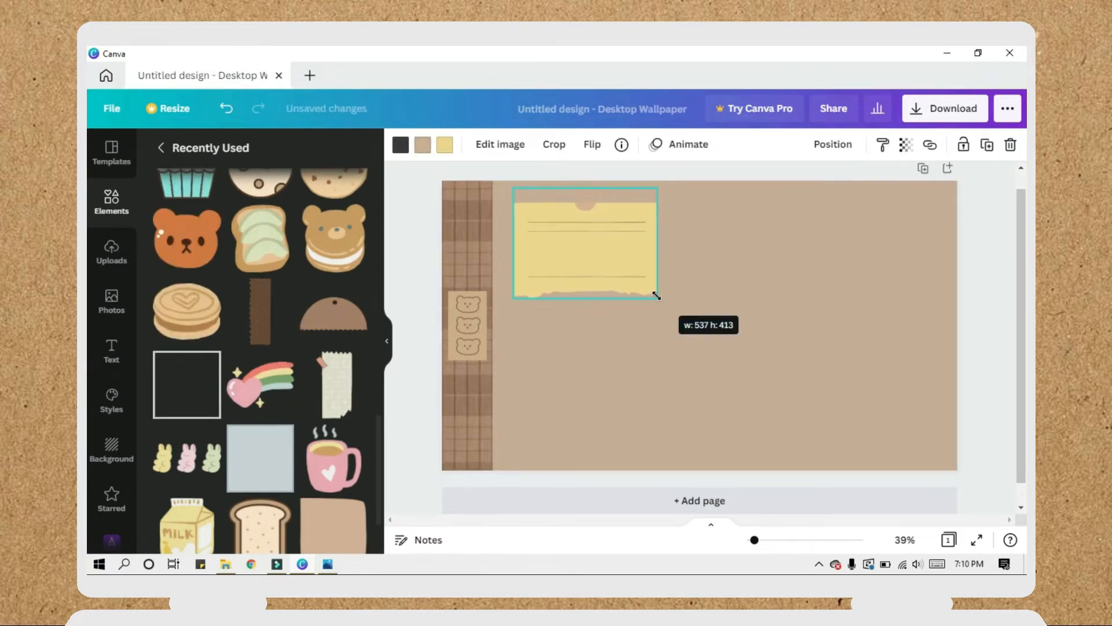
double_click(658, 296)
drag(664, 302, 666, 263)
- Recolour both the lines and the paper of the pinned note to the same cream colour
click(426, 144)
click(400, 145)
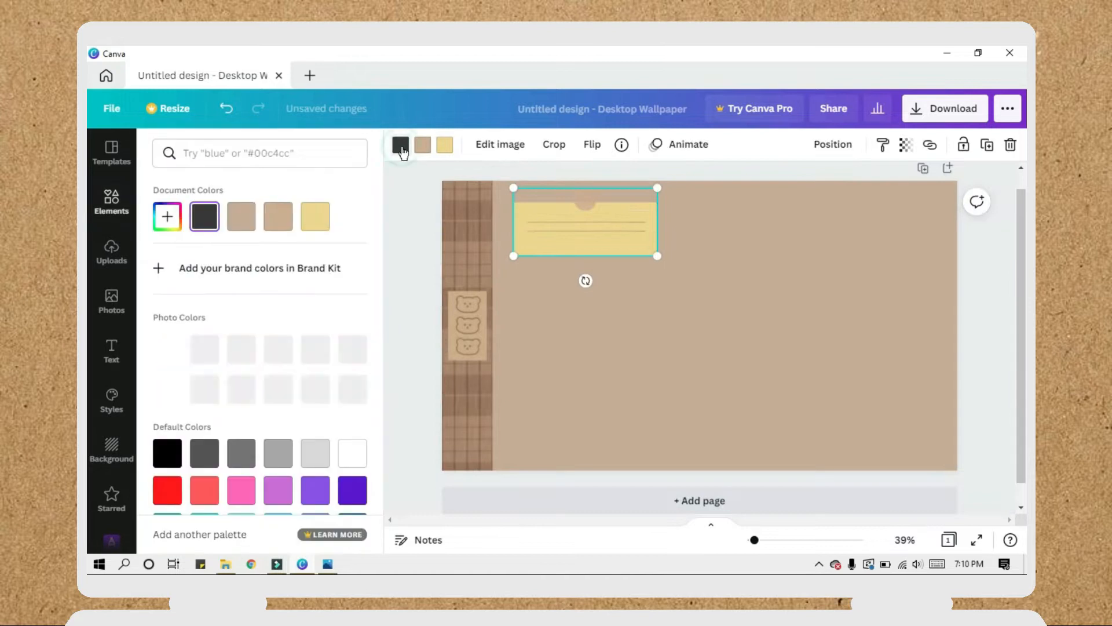
click(166, 216)
text(#F9E2C)
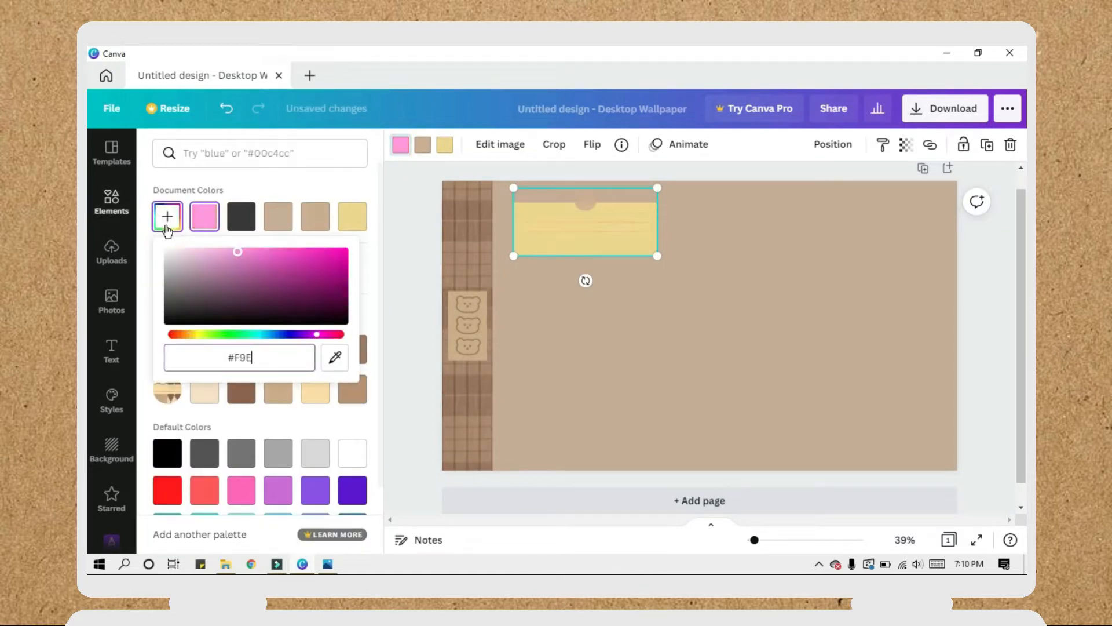
key(Return)
click(442, 147)
click(212, 215)
- Set the colour of the note's round pin to #876750
click(423, 145)
click(166, 222)
text(#876750)
key(Return)
click(644, 317)
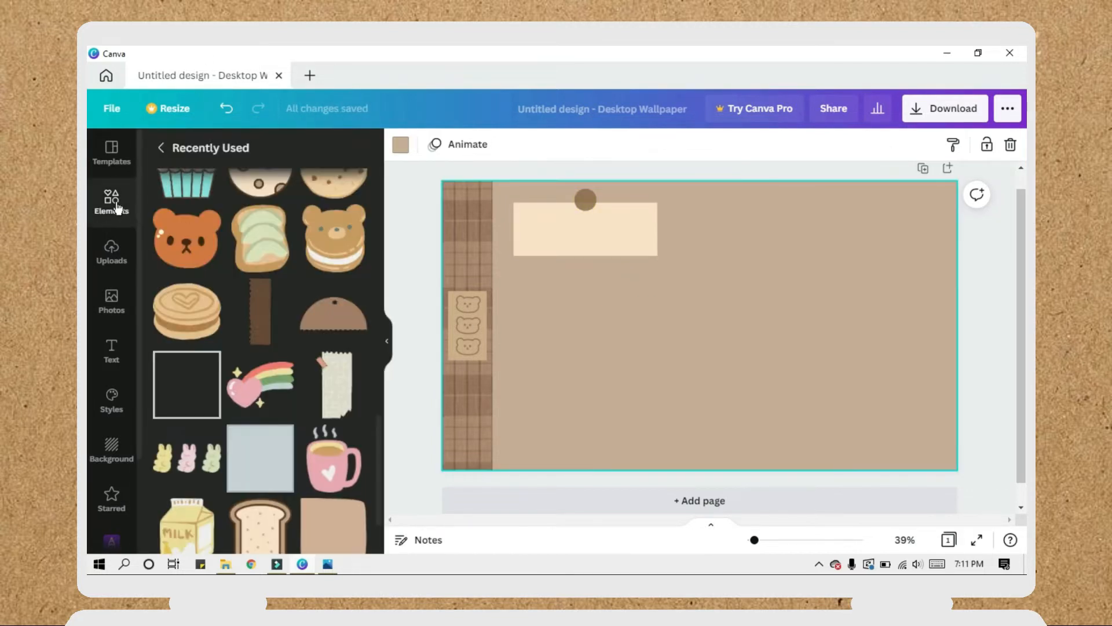
- Add a dashed line and stretch it vertically along the plaid strip's right edge over the full page height
click(116, 205)
click(346, 318)
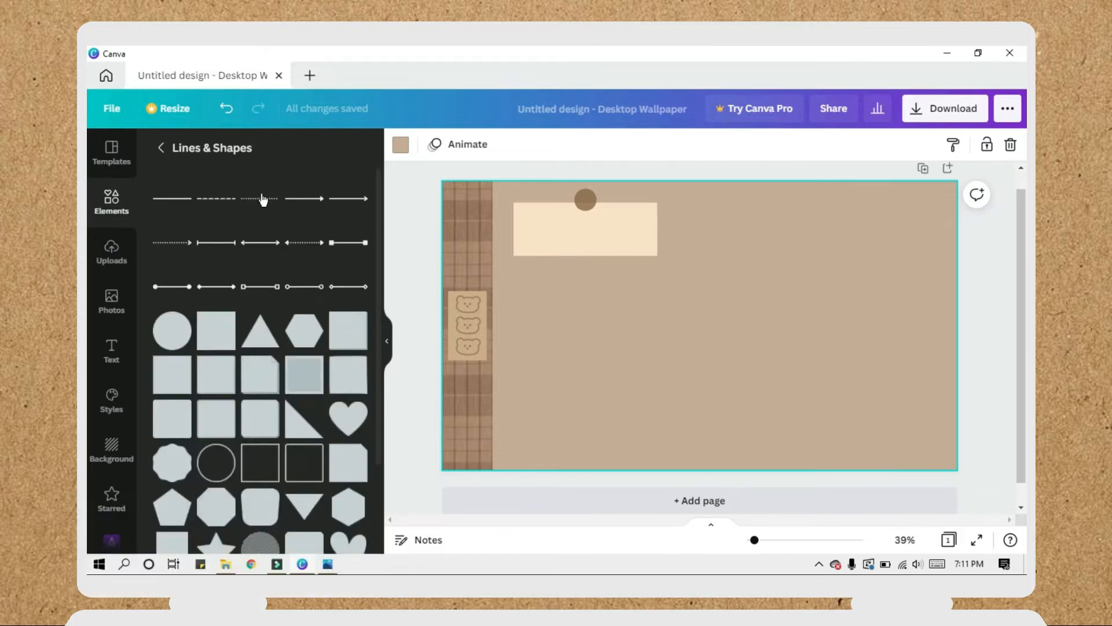
click(213, 194)
drag(607, 325, 791, 431)
drag(818, 365, 523, 219)
drag(499, 288, 499, 470)
drag(500, 178, 498, 175)
click(598, 316)
click(497, 275)
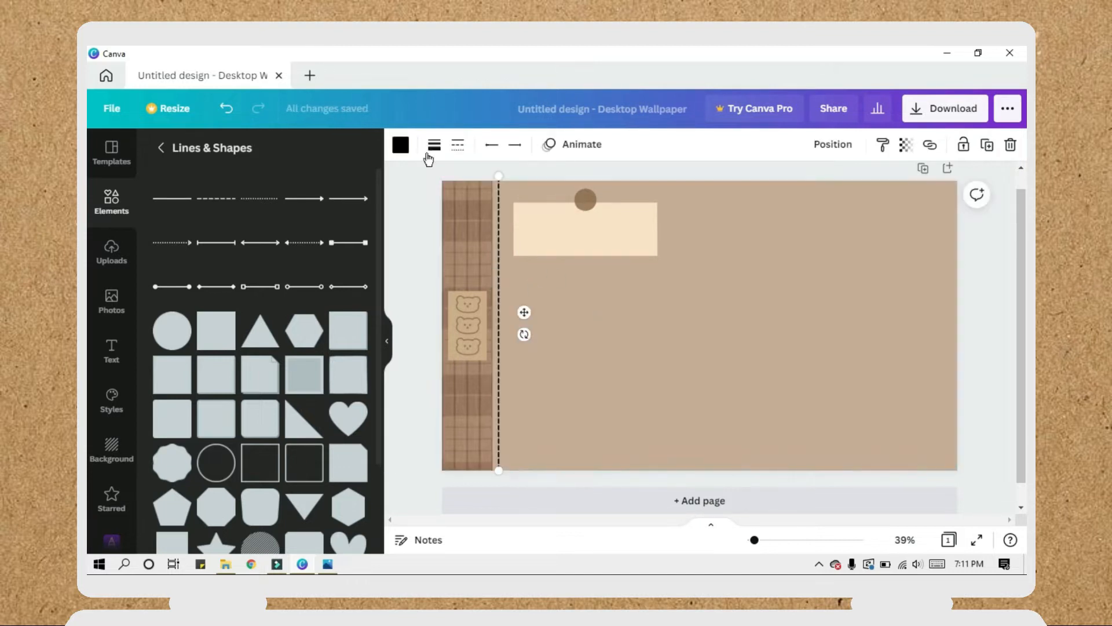
- Recolour the dashed line brown and shift the cream note slightly closer to it
click(400, 144)
click(286, 355)
click(315, 350)
click(241, 224)
click(385, 311)
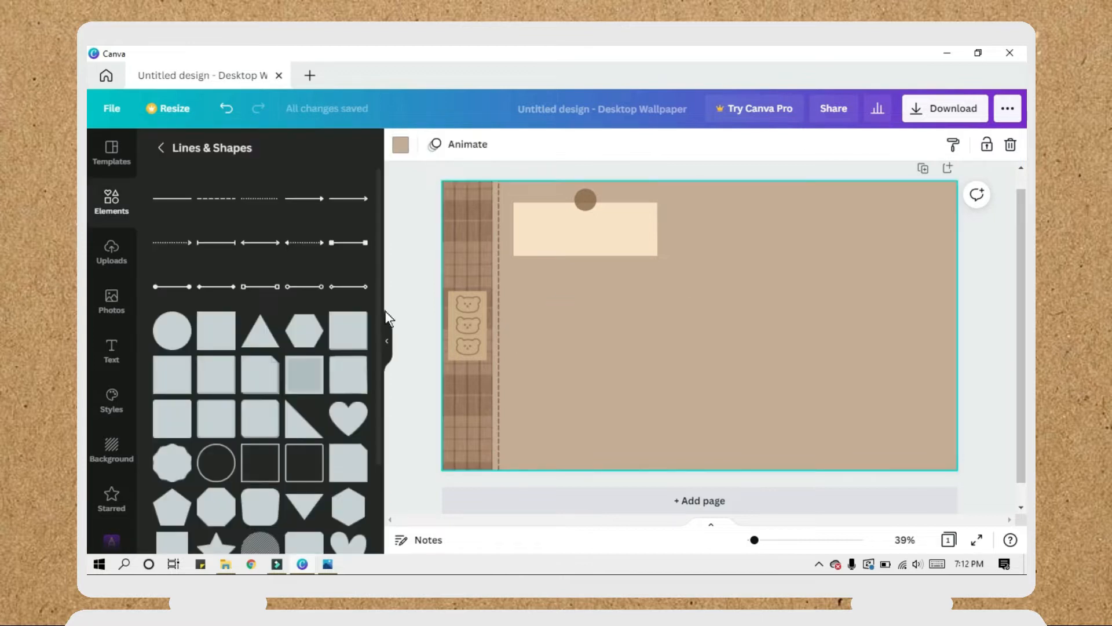
drag(617, 238, 613, 239)
click(623, 293)
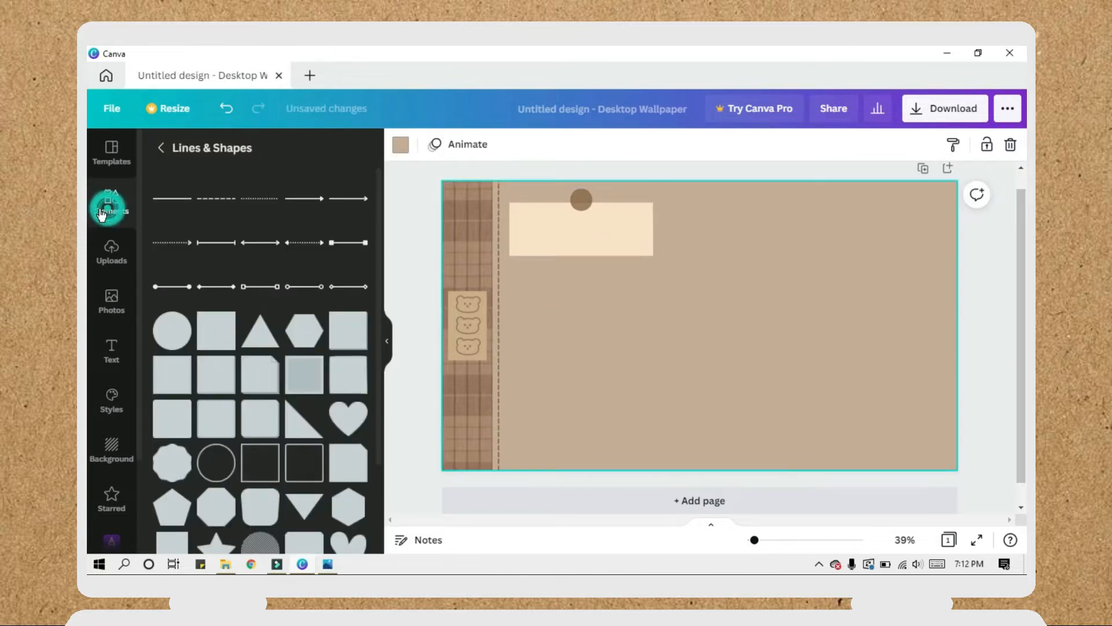
- Add a rounded square frame, shrink it and place it beneath the right end of the cream note
click(101, 214)
scroll(305, 348, down, 5)
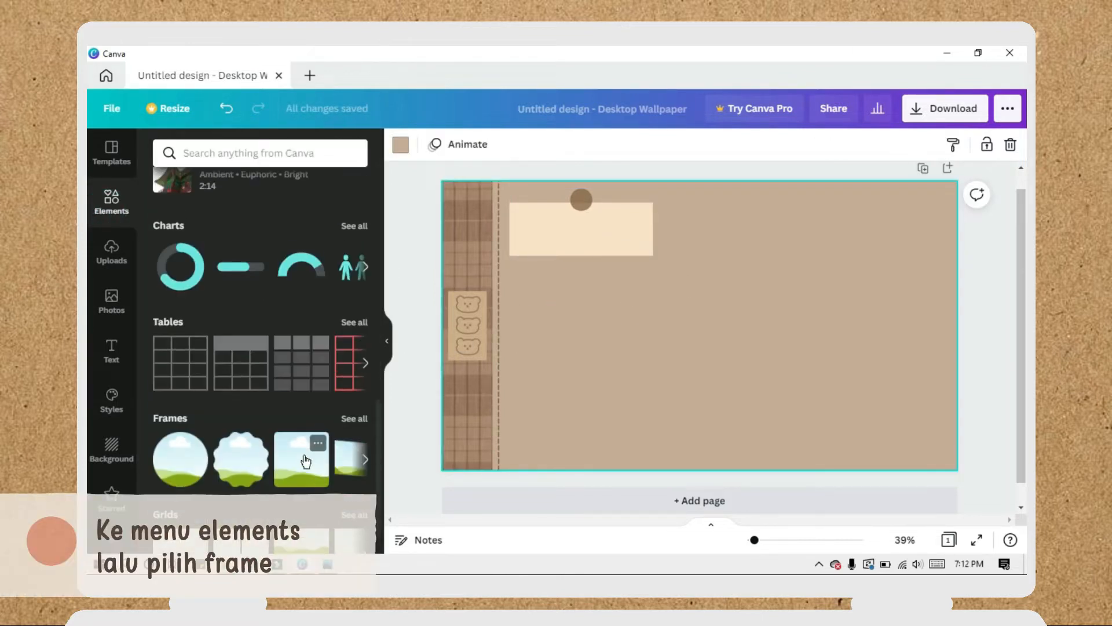
click(354, 418)
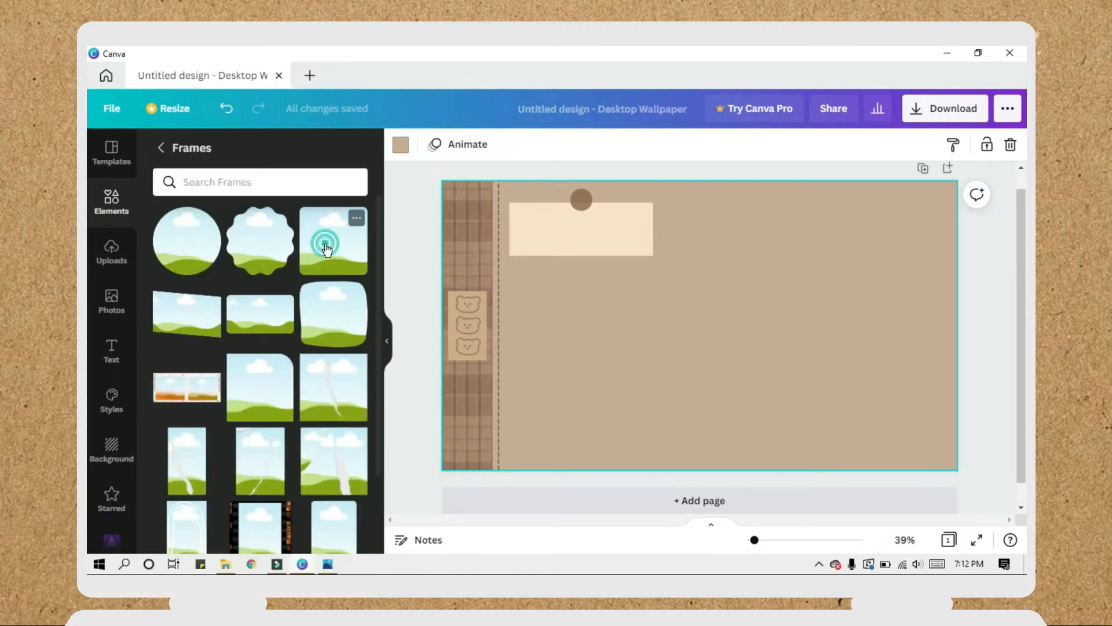
click(328, 246)
drag(781, 407, 621, 301)
click(716, 336)
- Fill the square frame with the uploaded image of the brown bear peeking up on a cream background
scroll(260, 324, down, 2)
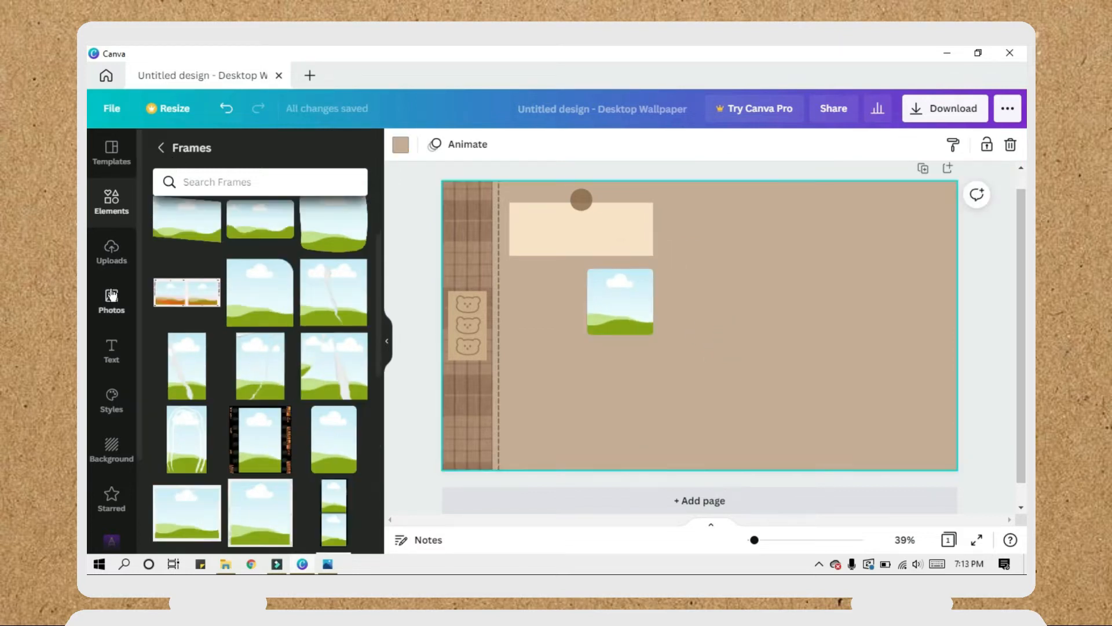
click(108, 262)
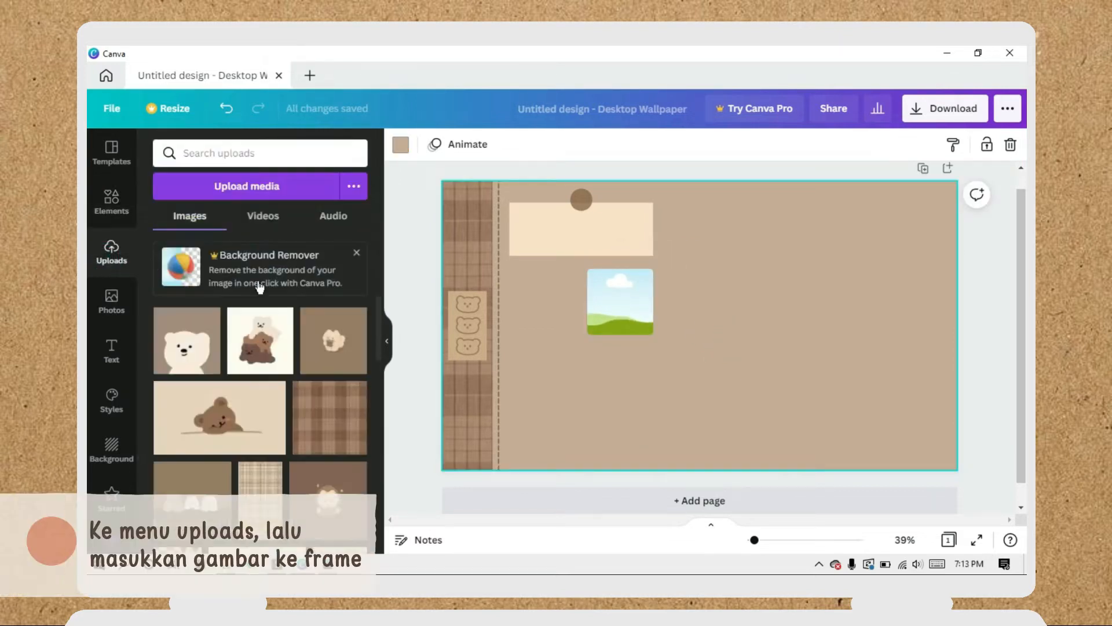
drag(378, 321, 382, 363)
drag(254, 397, 627, 294)
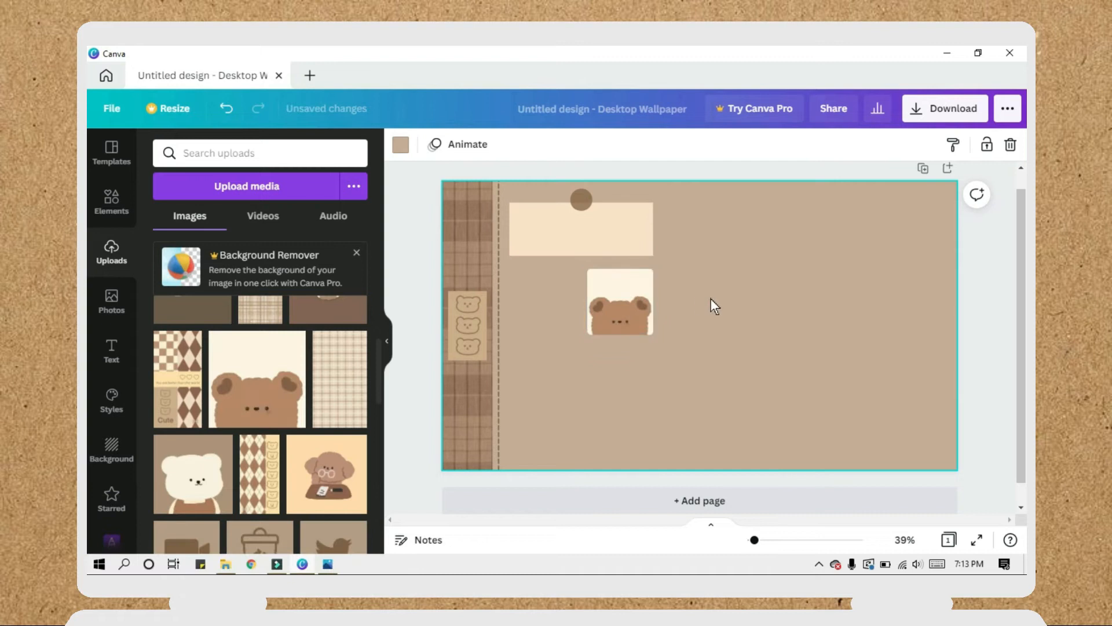
- Add a square shape beneath the cream note and resize it to fill the space left of the bear frame
click(112, 205)
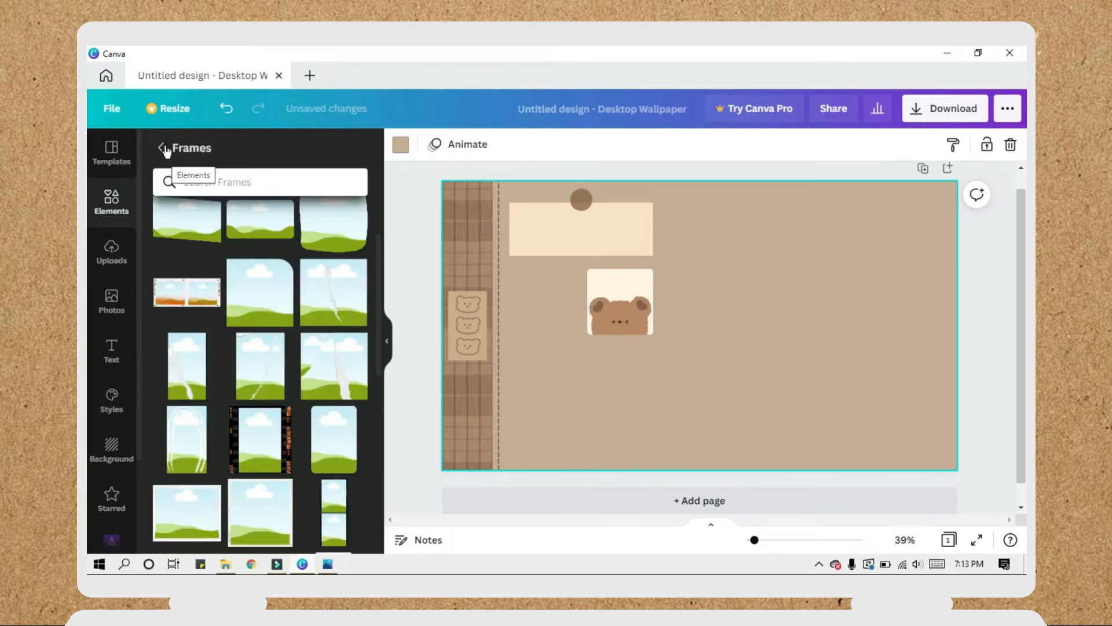
click(163, 148)
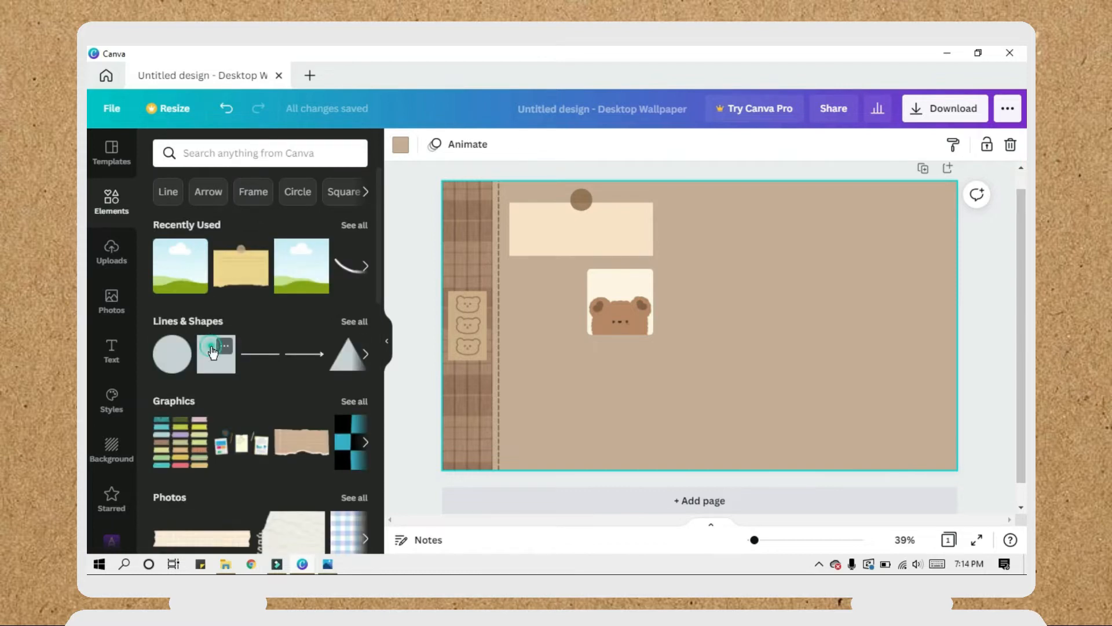
click(212, 352)
drag(698, 352, 601, 370)
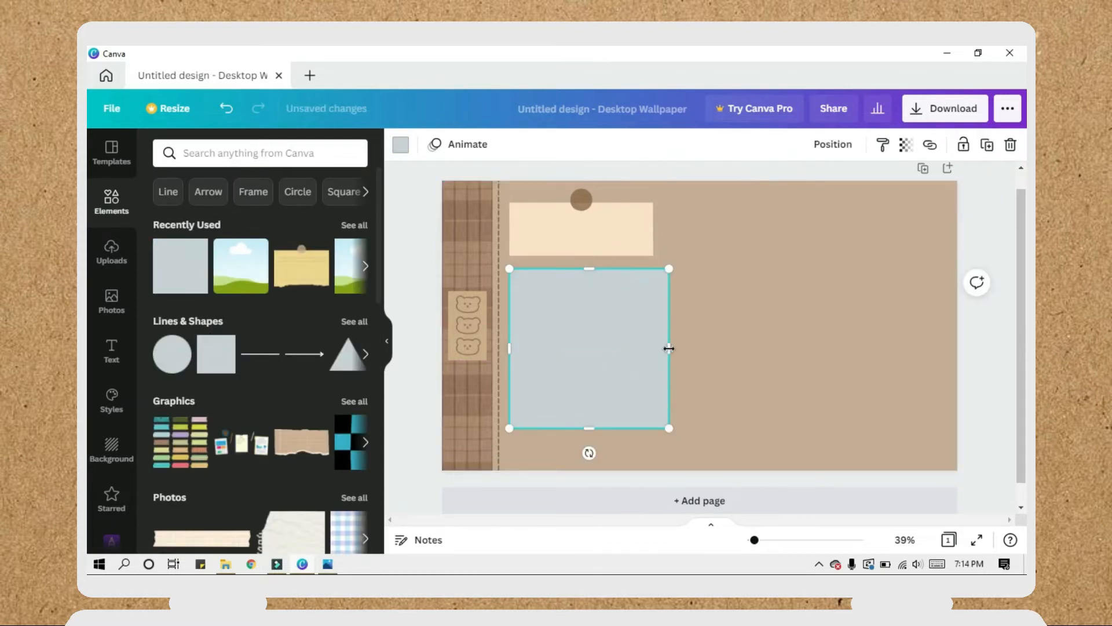
drag(667, 350, 578, 335)
drag(545, 428, 548, 335)
click(676, 322)
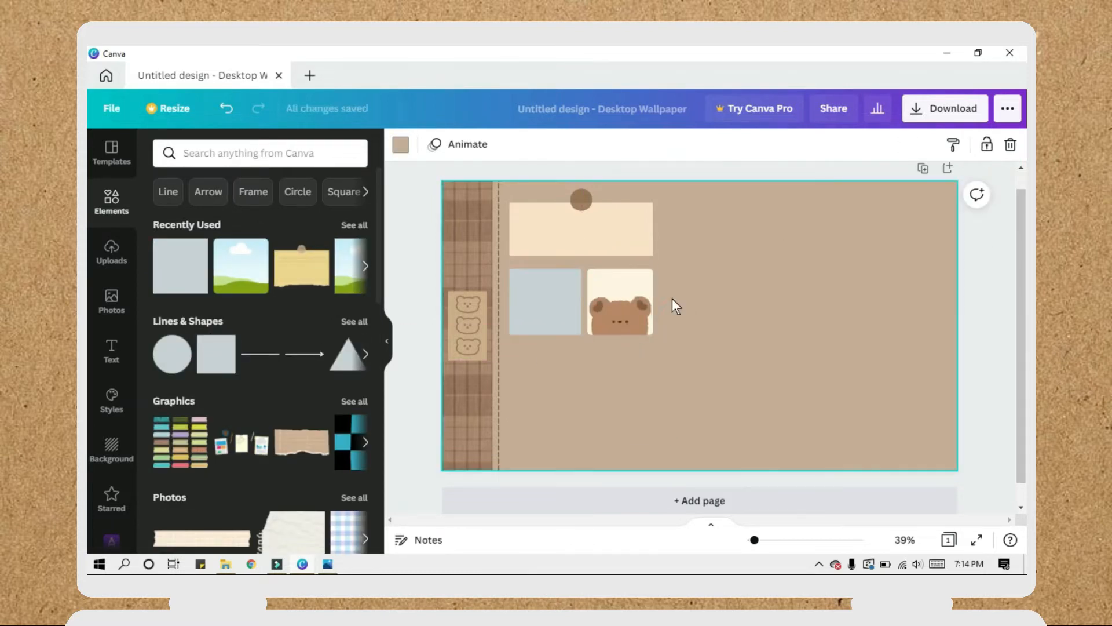
- Set the new square shape's colour to #E8D5CB
click(570, 309)
click(400, 144)
click(168, 217)
text(#E8D5CB)
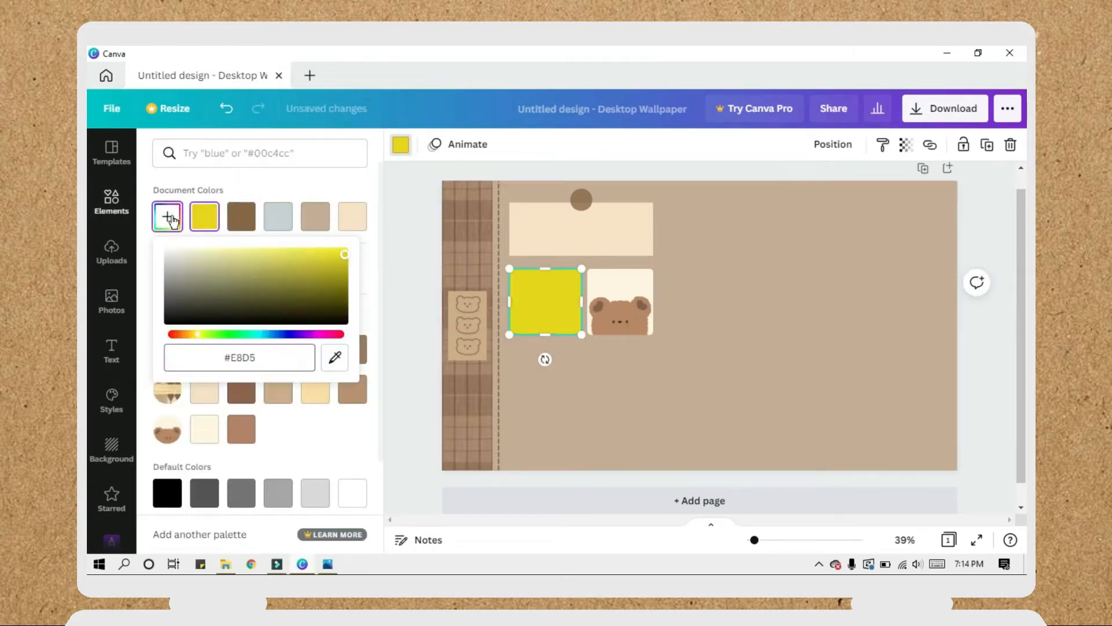
- Shrink the bear frame, keeping it aligned with the note's right edge, and resize the pale shape beside it to match its height
click(628, 305)
drag(653, 269, 630, 290)
click(572, 300)
drag(545, 334, 588, 296)
click(617, 371)
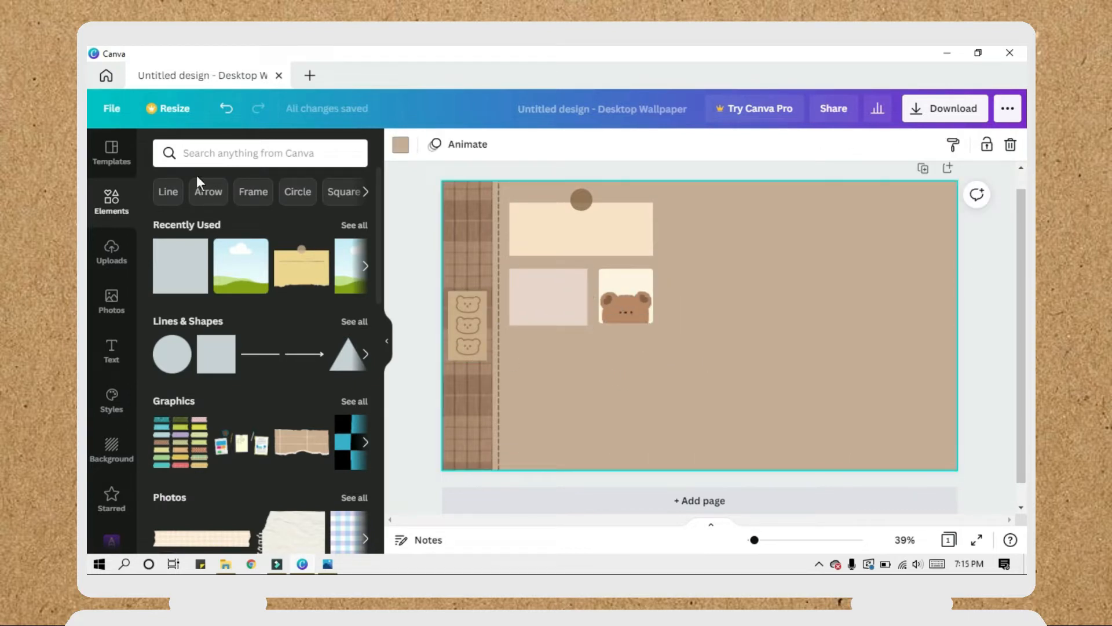
- Add the recently used smiling cloud graphic and shrink it to fit on the pale rectangle beside the bear frame
click(345, 225)
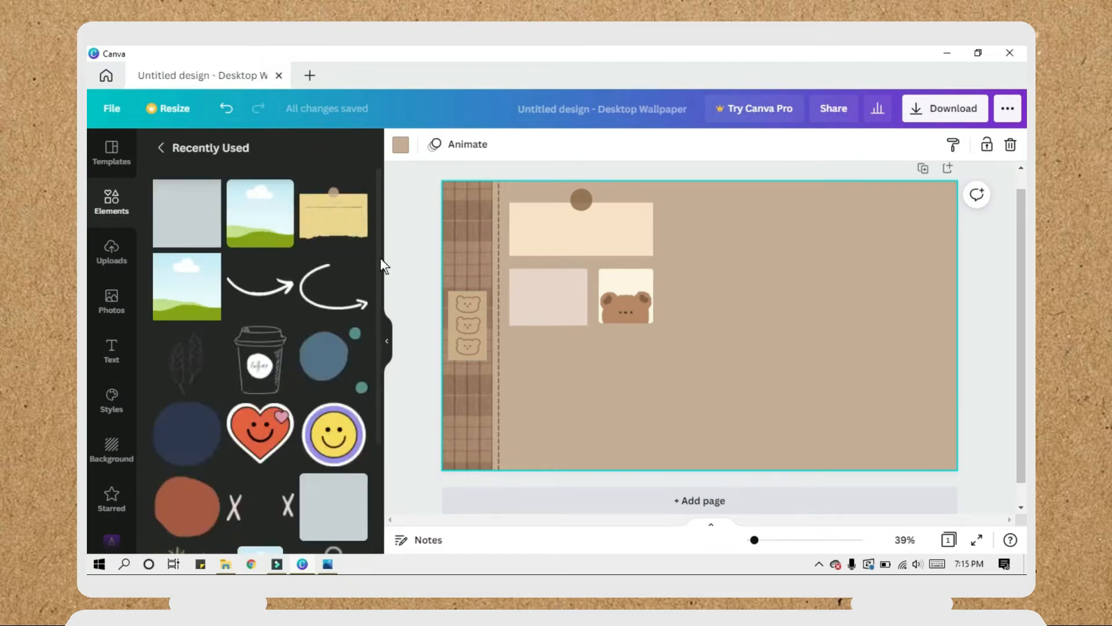
drag(377, 253, 374, 431)
drag(891, 446, 562, 337)
click(721, 357)
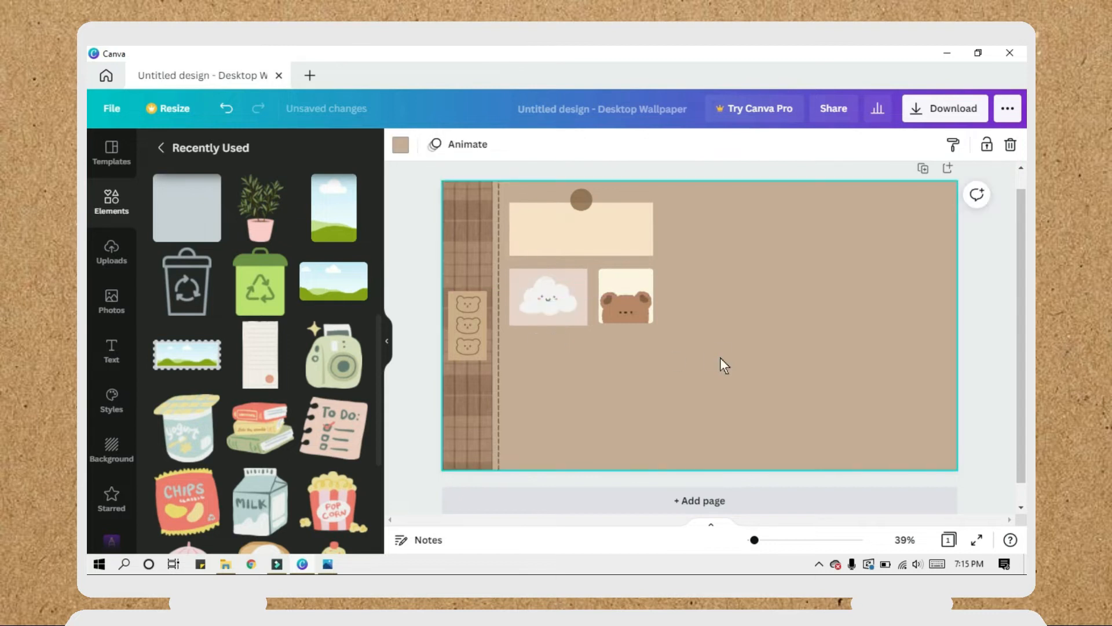
- Add a rounded frame beneath the cloud rectangle, shrink it and align it with the rectangle's left edge
click(161, 148)
scroll(363, 481, down, 6)
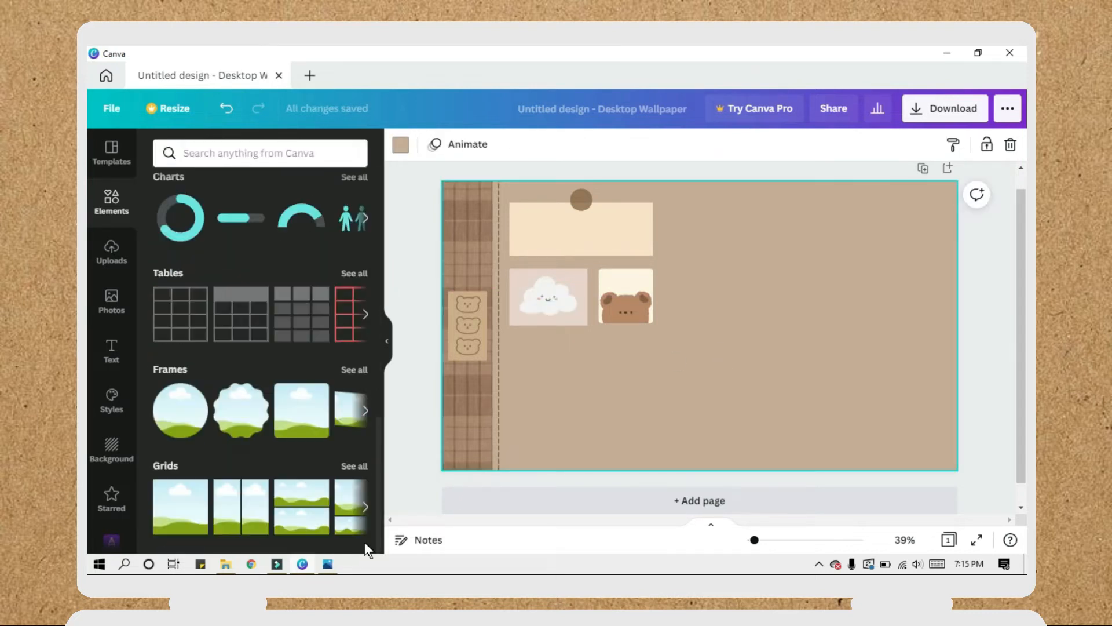
click(348, 371)
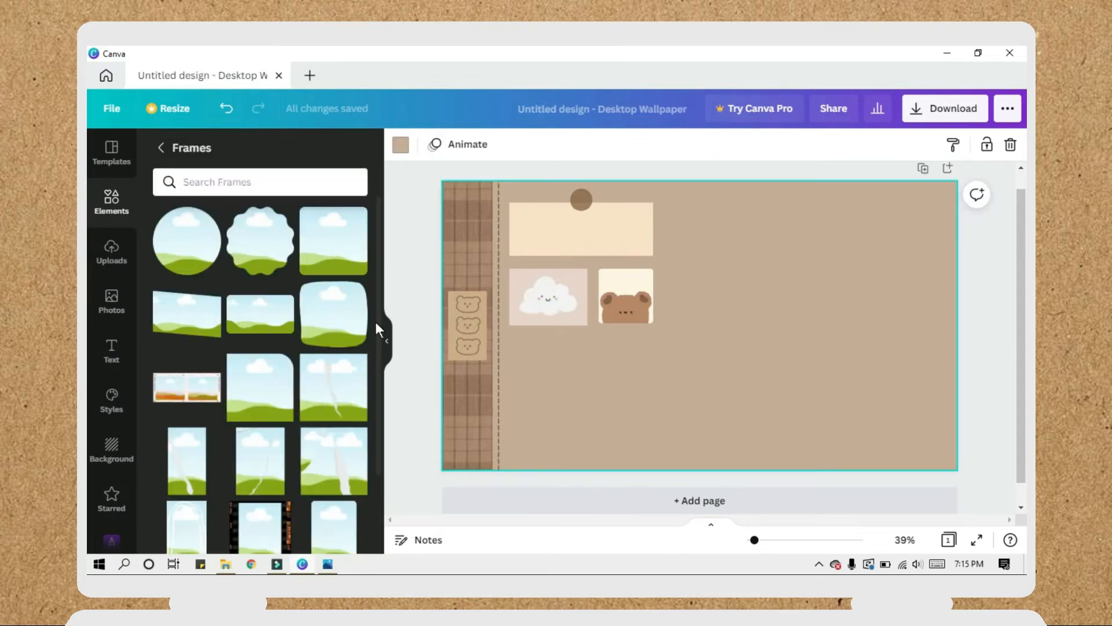
scroll(375, 420, down, 5)
click(333, 270)
drag(753, 406, 670, 340)
drag(687, 298, 552, 400)
click(574, 316)
drag(588, 327, 589, 324)
click(546, 381)
click(580, 390)
- Fill the new frame with the uploaded image of the stacked bears
click(111, 257)
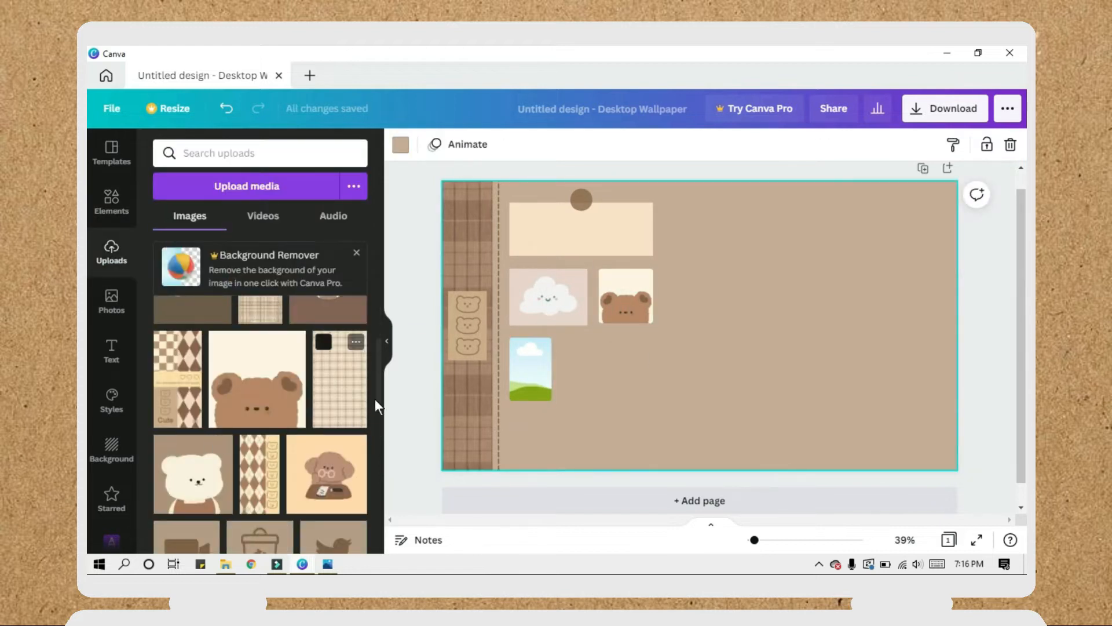
scroll(380, 391, up, 3)
drag(380, 392, 371, 346)
drag(270, 347, 523, 372)
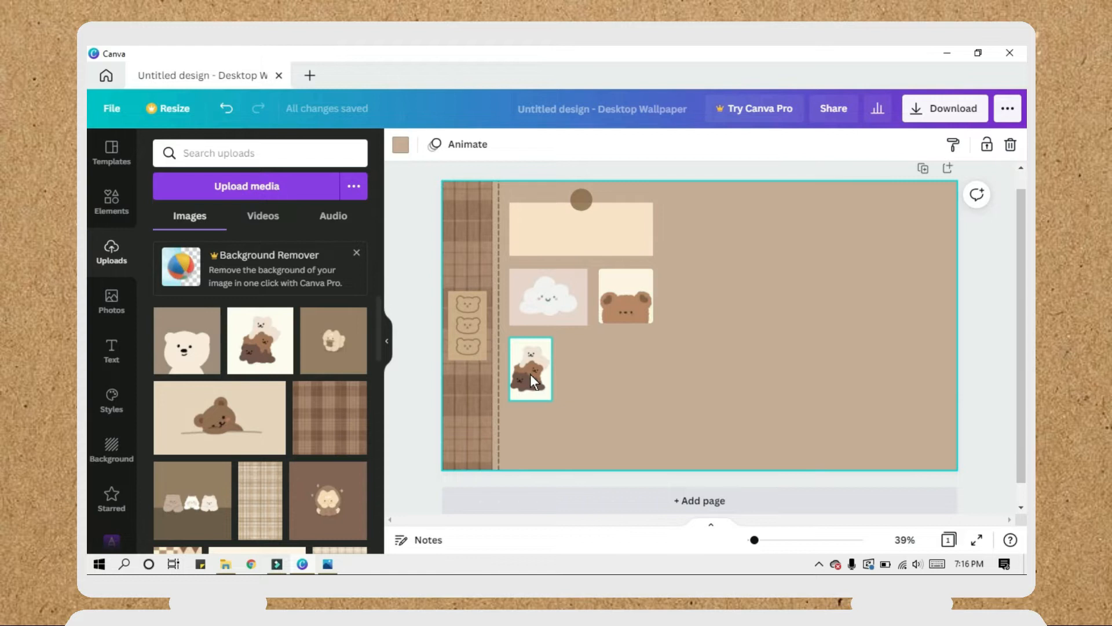
- Try the Flint Photogenic filter on the stacked-bears image and discard it
click(530, 374)
click(456, 144)
drag(380, 233, 373, 357)
click(354, 447)
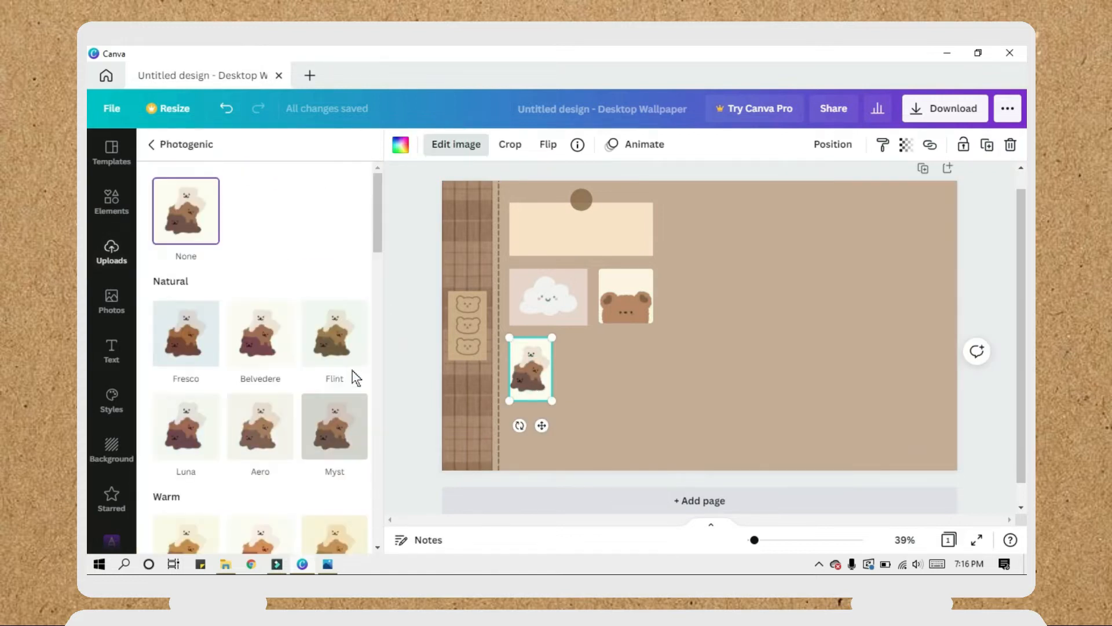
scroll(365, 325, down, 4)
scroll(371, 278, up, 4)
click(347, 274)
scroll(370, 313, down, 10)
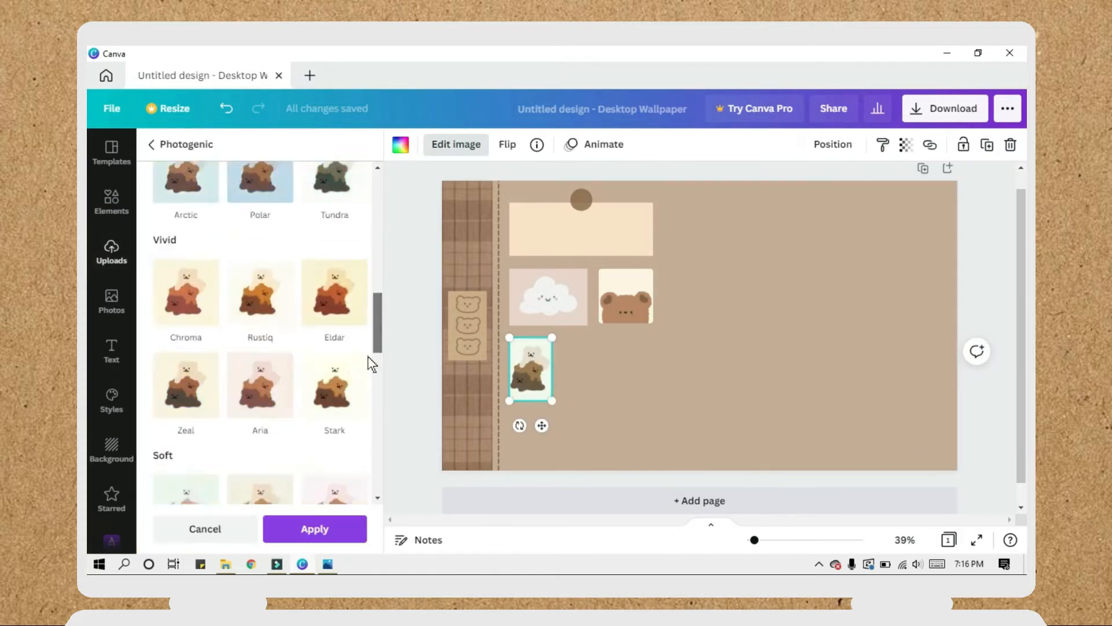
scroll(367, 408, up, 3)
scroll(366, 408, up, 5)
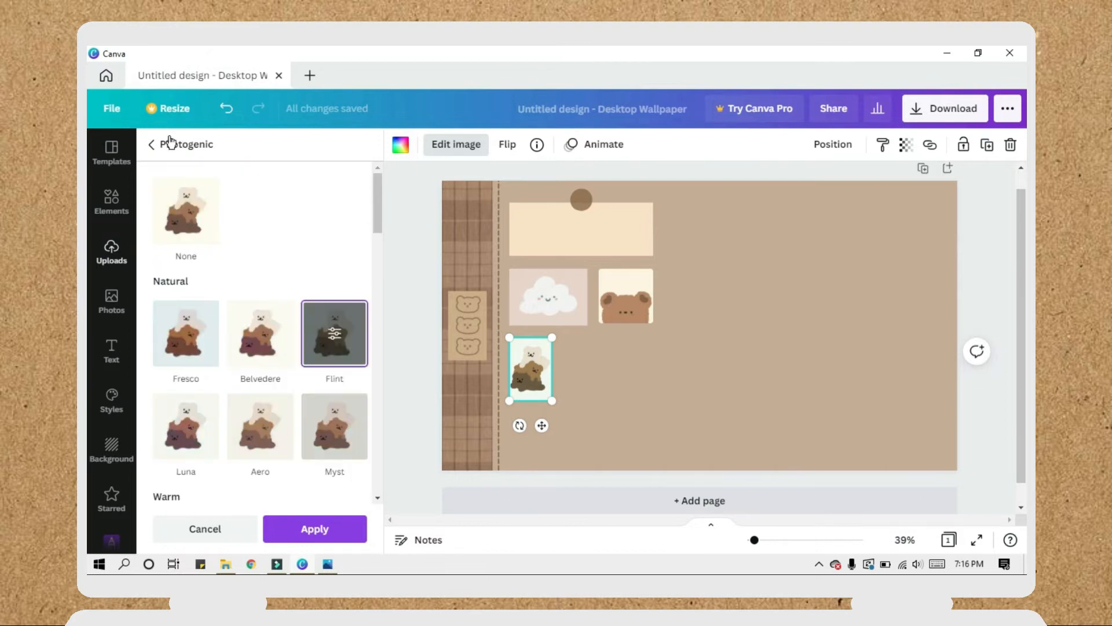
click(231, 526)
- Give the stacked-bears image the Aero Photogenic filter
drag(378, 418, 375, 234)
click(203, 264)
click(264, 386)
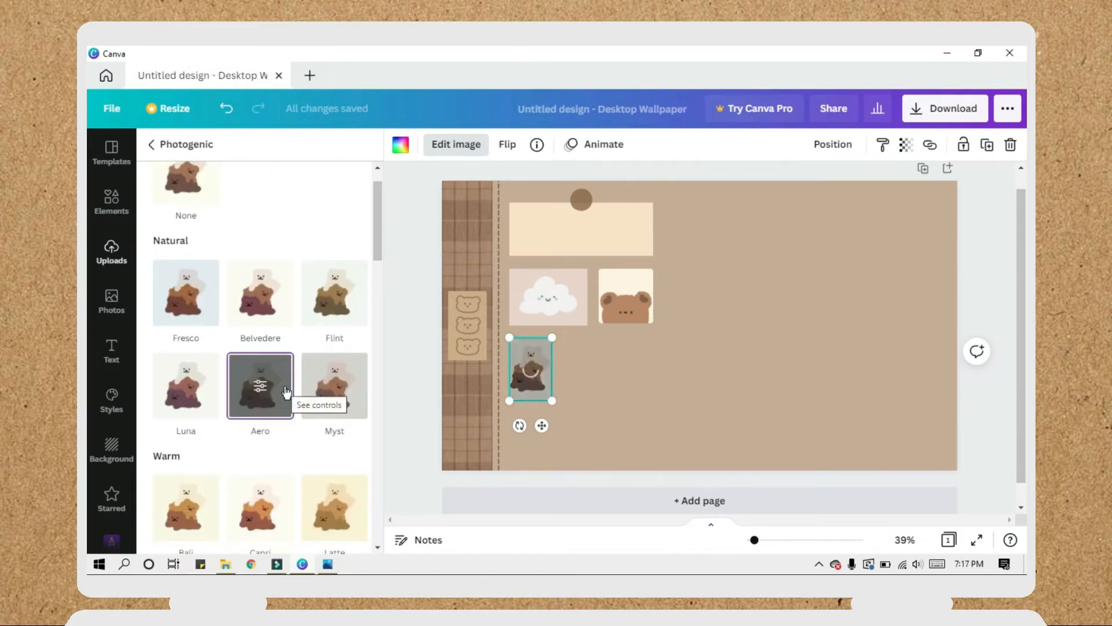
click(605, 382)
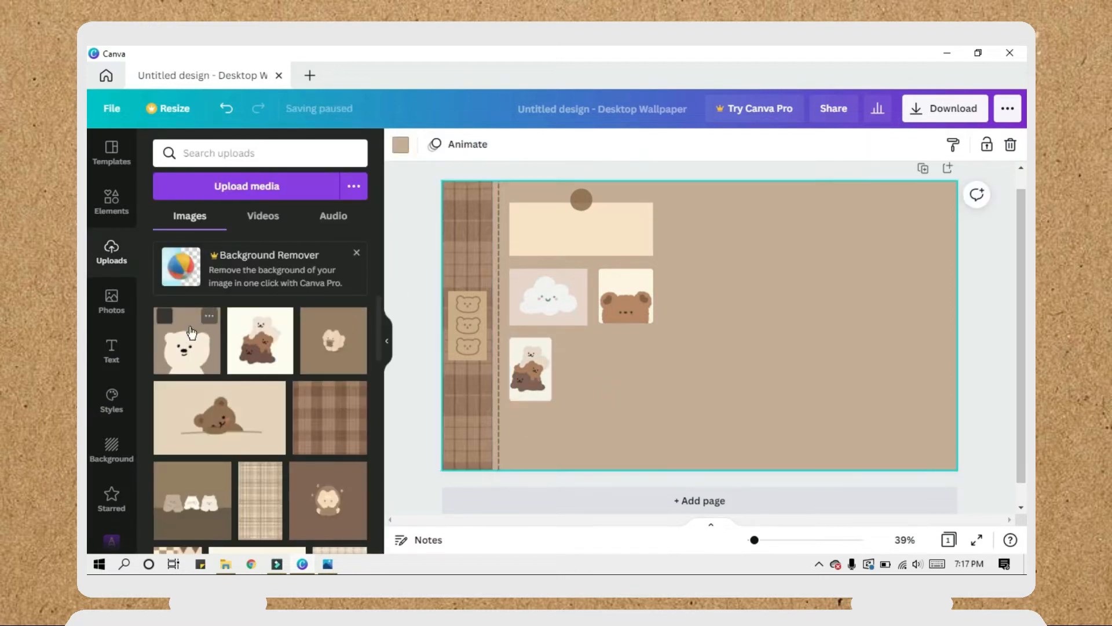
- Add a rounded square frame and shrink it to sit near the stacked-bears frame
click(114, 203)
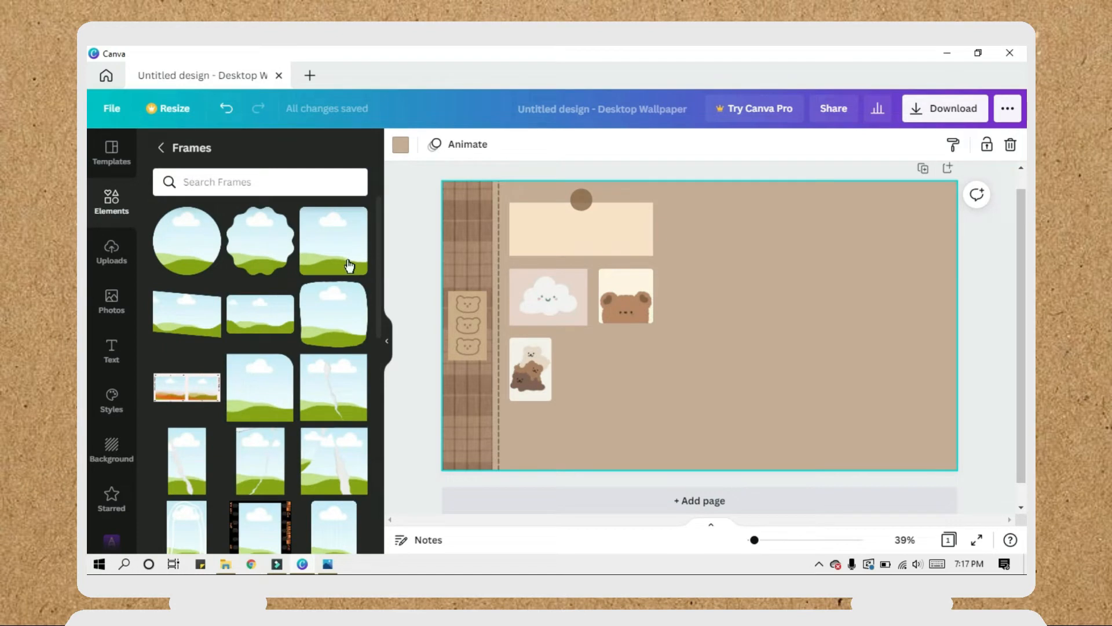
click(333, 240)
drag(710, 390, 654, 423)
- Shift the cream note, the brown bear frame and the cloud rectangle with its cloud slightly upward
drag(581, 232, 582, 229)
drag(623, 298, 623, 294)
drag(507, 342, 547, 297)
drag(547, 297, 548, 292)
- Enlarge the stacked-bears frame and fit the square frame beside it, matching its height and the note's right edge
drag(533, 373, 533, 365)
drag(553, 392, 562, 408)
drag(635, 376, 635, 367)
drag(653, 413, 648, 408)
drag(626, 380, 631, 380)
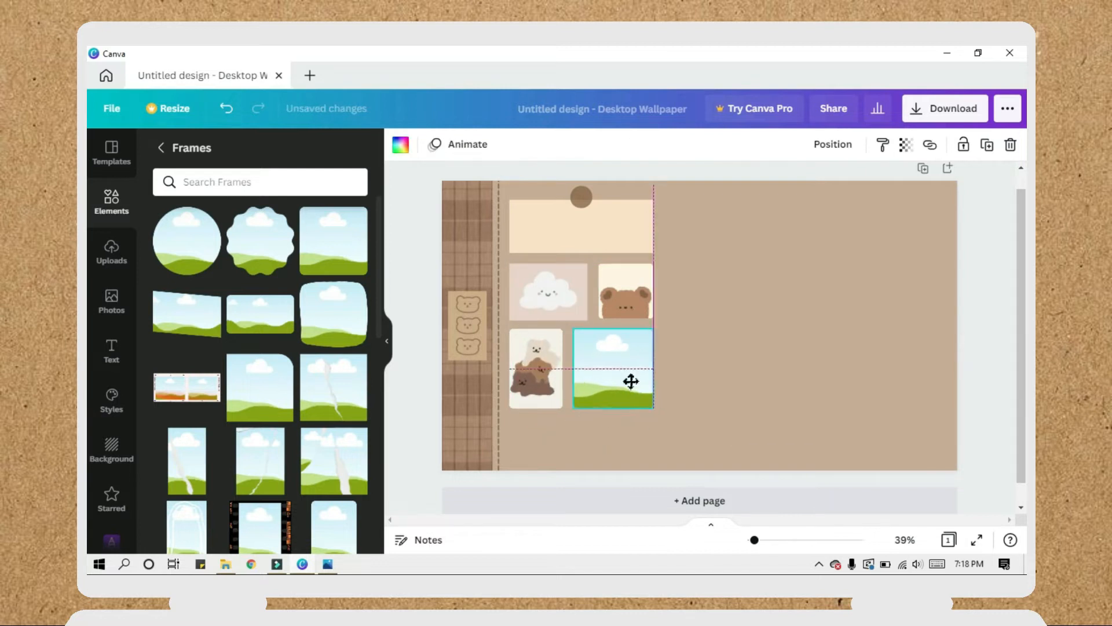
click(690, 397)
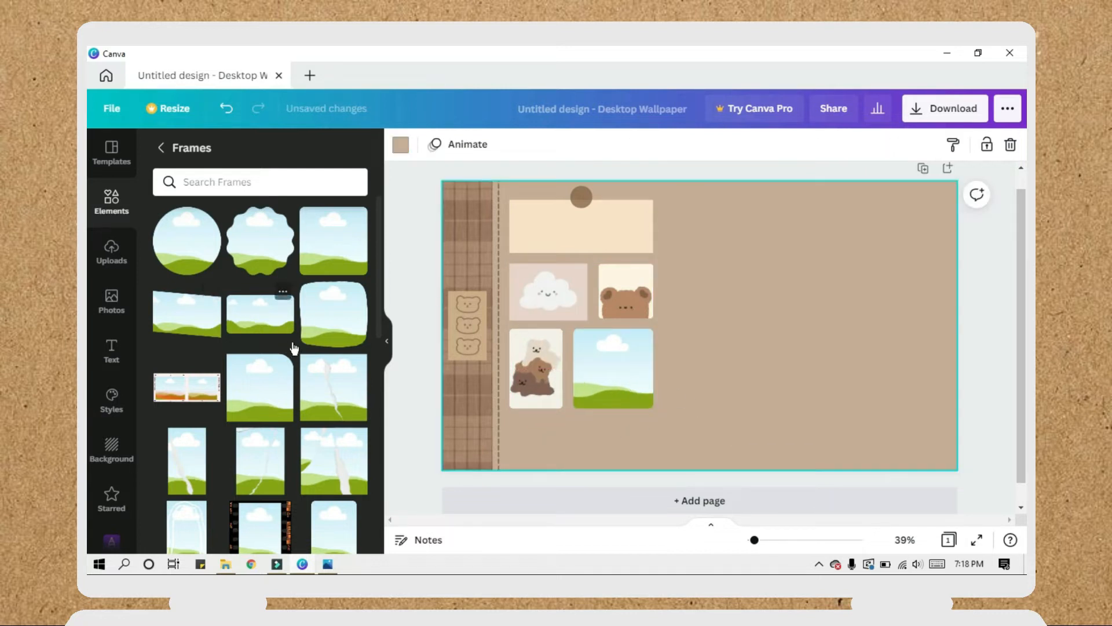
- Add a wide rounded rectangle frame, shrink it and place it beneath the stacked-bears frame
click(261, 325)
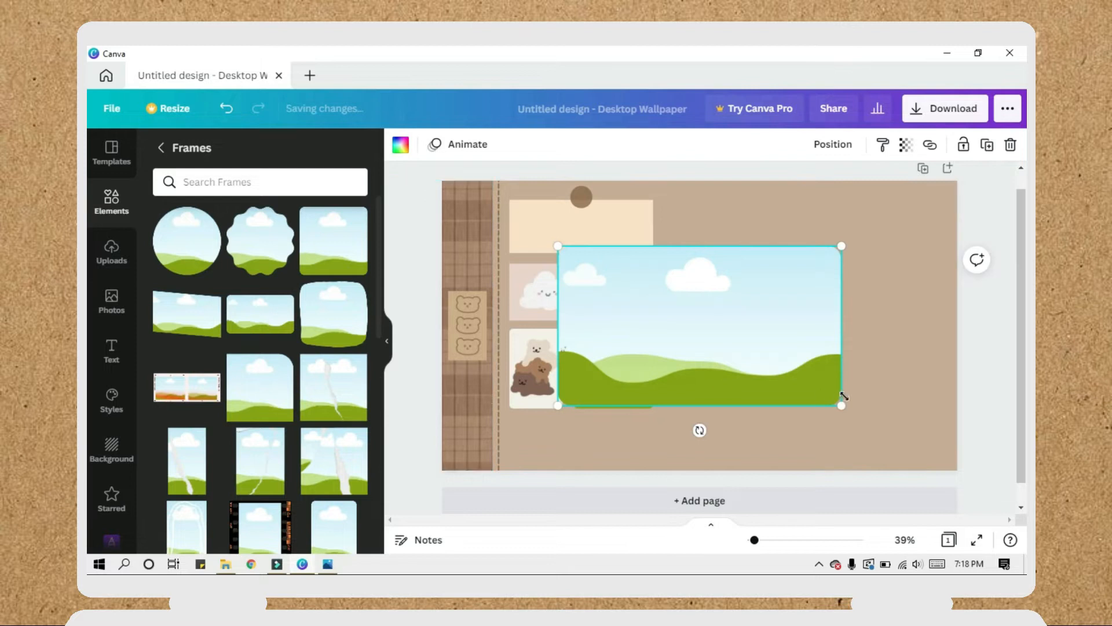
drag(844, 405, 655, 300)
drag(618, 270, 581, 457)
- Slightly shrink the cream note and the cloud rectangle, and realign the row of cloud and brown bear beneath the note
click(614, 232)
drag(653, 253, 647, 250)
click(621, 287)
click(548, 290)
drag(588, 320, 578, 313)
drag(619, 305, 620, 284)
drag(514, 260, 557, 289)
drag(558, 289, 558, 287)
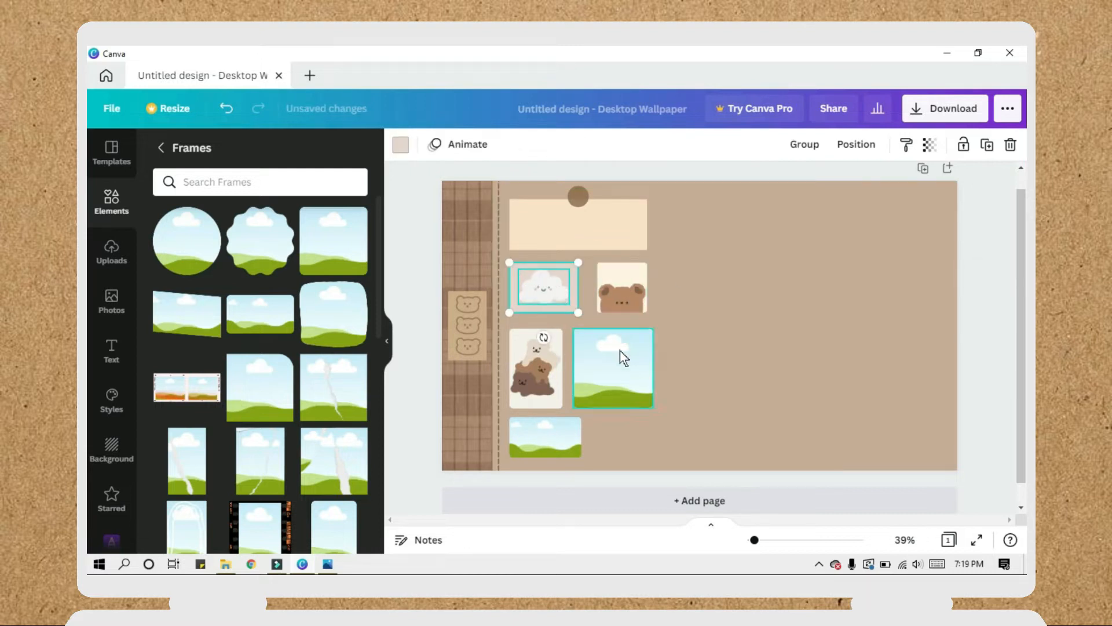
- Shrink the square and stacked-bears frames to match the narrower note, move them up and enlarge the wide frame beneath
click(621, 354)
drag(653, 408, 647, 402)
click(545, 376)
drag(562, 408, 558, 401)
drag(547, 382, 548, 382)
drag(565, 433, 565, 428)
click(544, 371)
shift+click(602, 371)
drag(603, 370, 603, 365)
drag(565, 429, 593, 456)
click(623, 449)
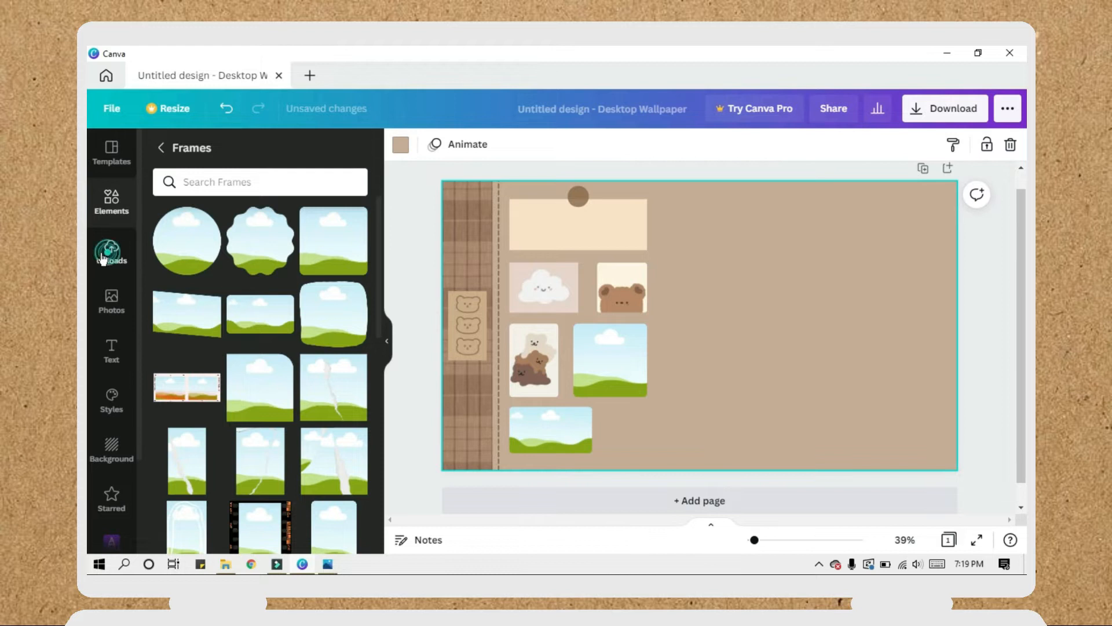
- Fill the wide frame with the dog-with-glasses image and the square frame with the white bear image
click(104, 255)
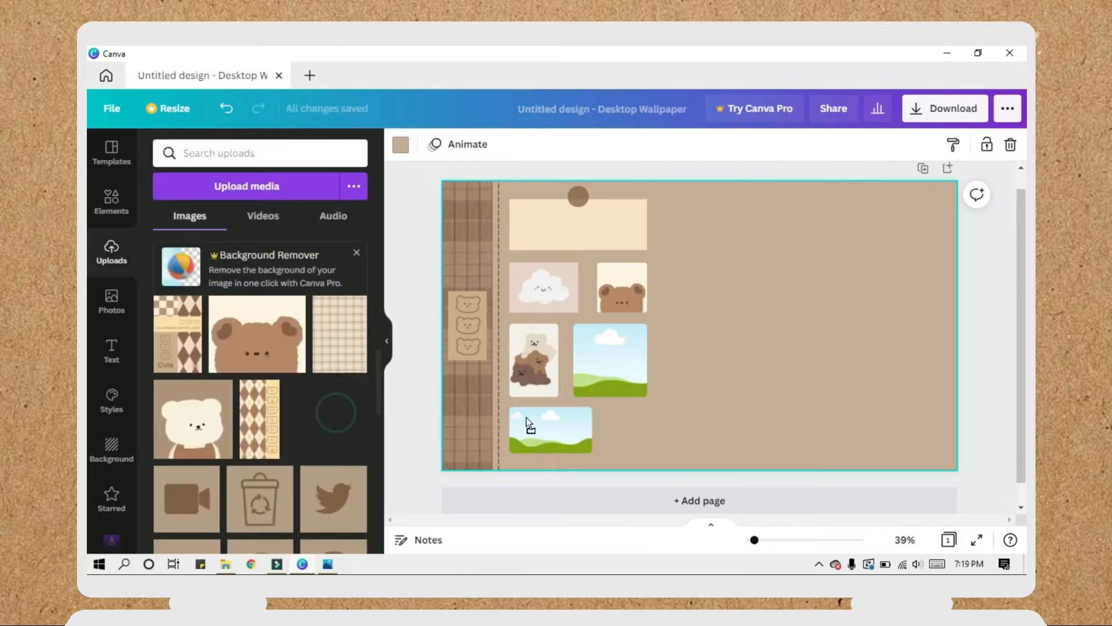
drag(537, 426, 537, 426)
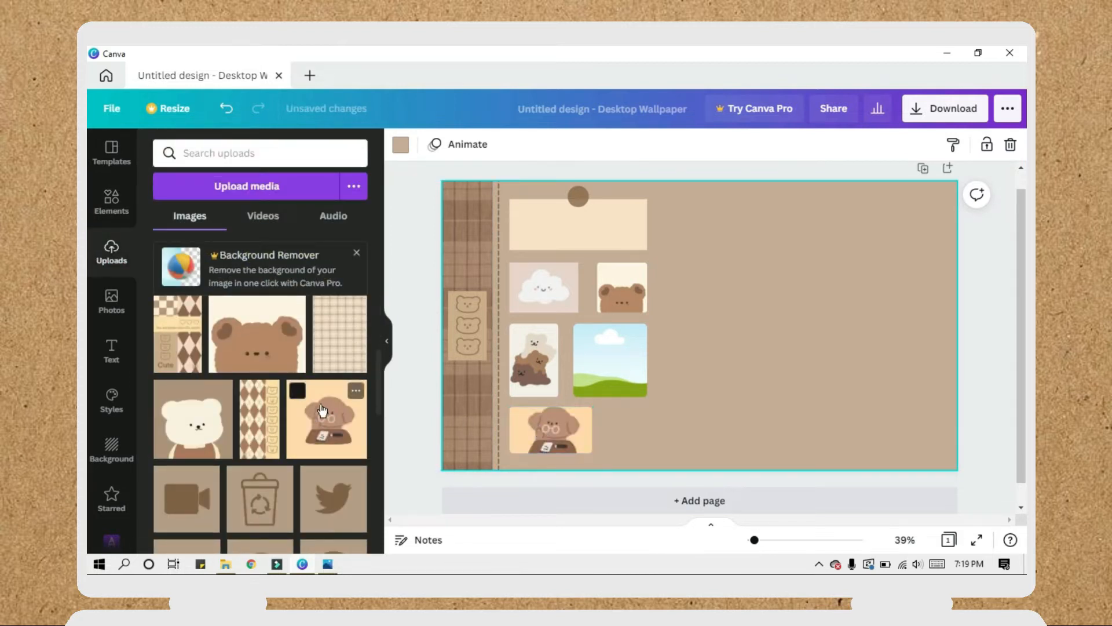
drag(421, 374, 592, 348)
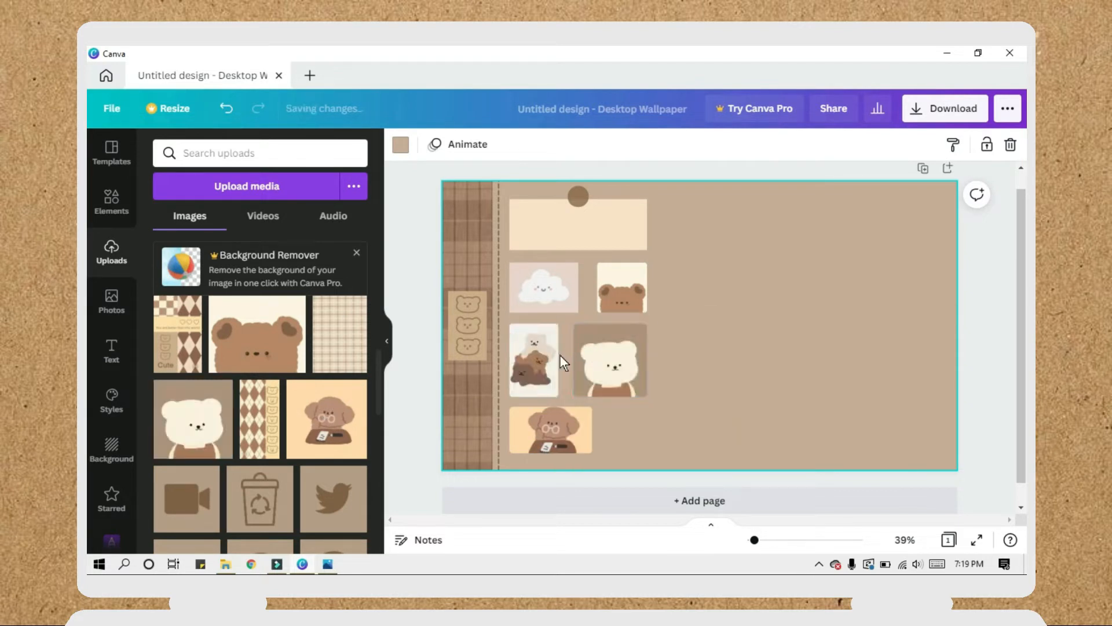
- Add a rounded square shape and shrink it to fit beside the dog frame, aligned with the column's right edge
click(103, 208)
click(185, 322)
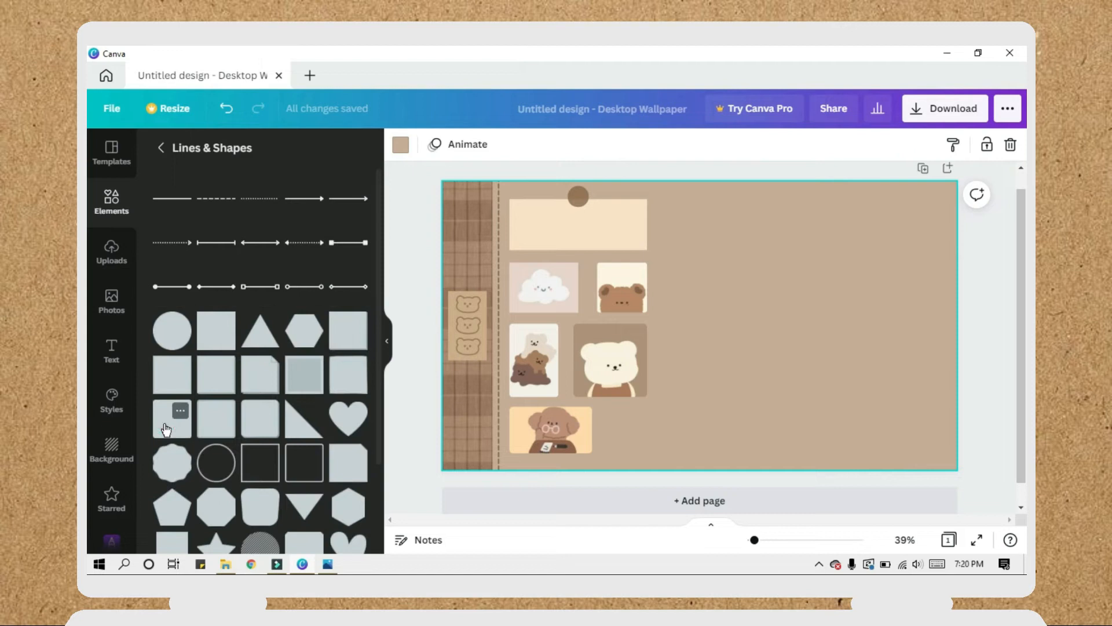
click(165, 426)
drag(778, 327, 665, 325)
drag(648, 247, 647, 413)
drag(598, 372, 648, 430)
- Set the rounded square's colour to #F5E5CE
click(401, 145)
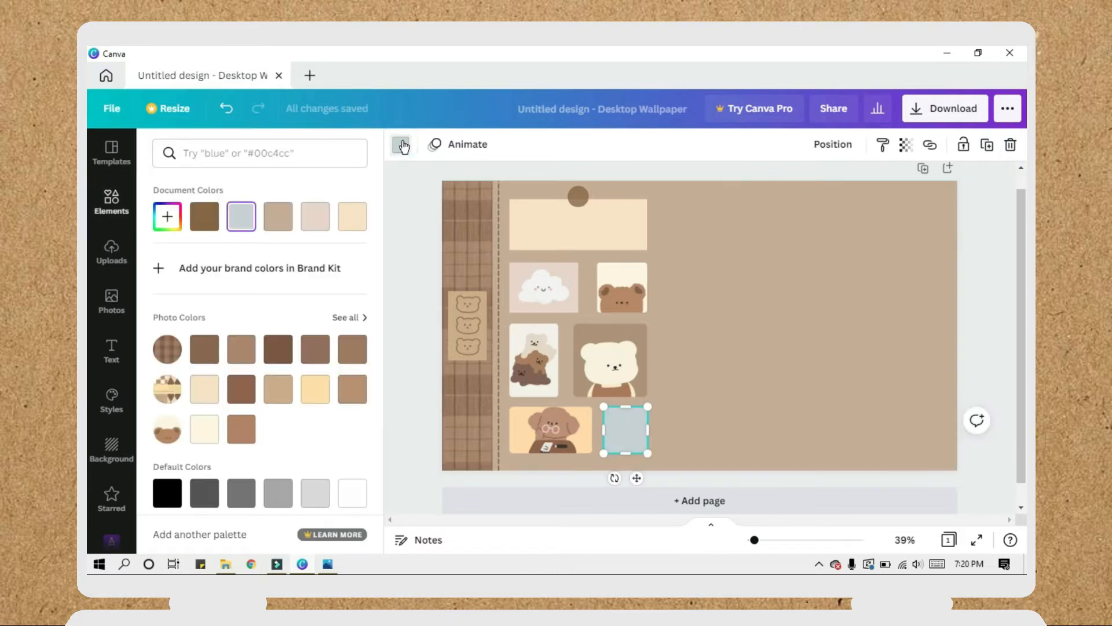
click(168, 216)
text(#F)
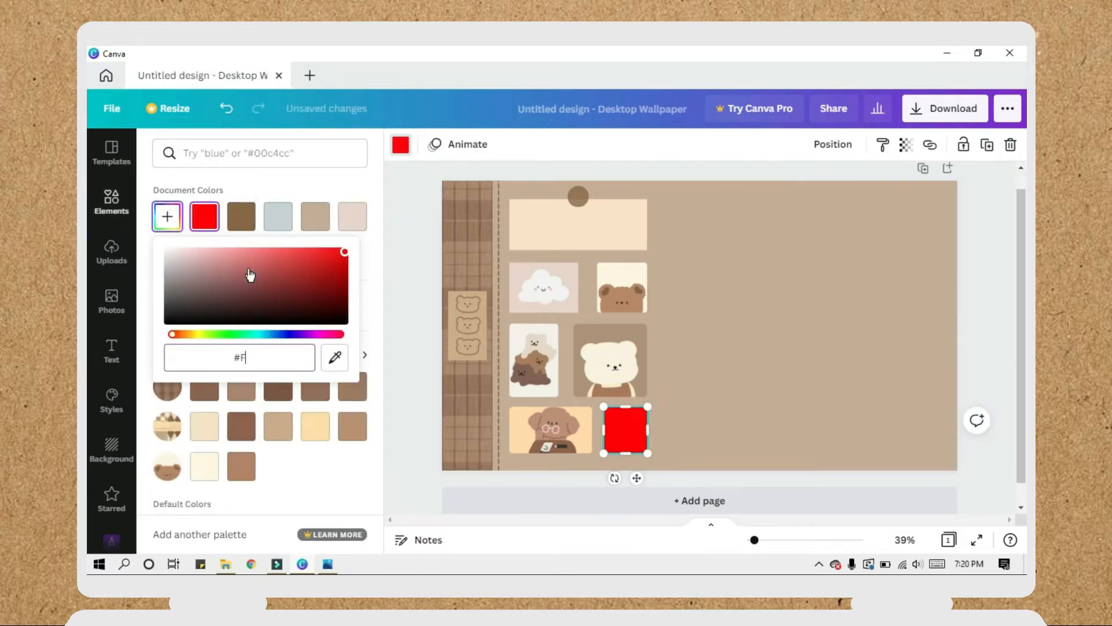
text(5E5CE)
click(700, 312)
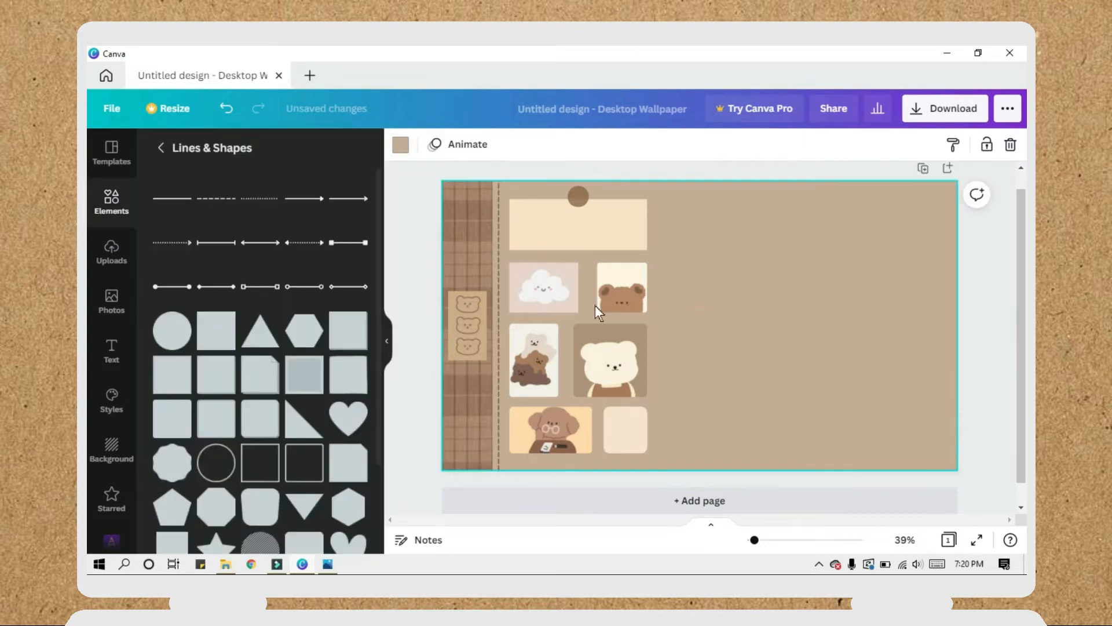
- Add the recently used pink mug graphic and shrink it to fit on the small rounded square
click(110, 199)
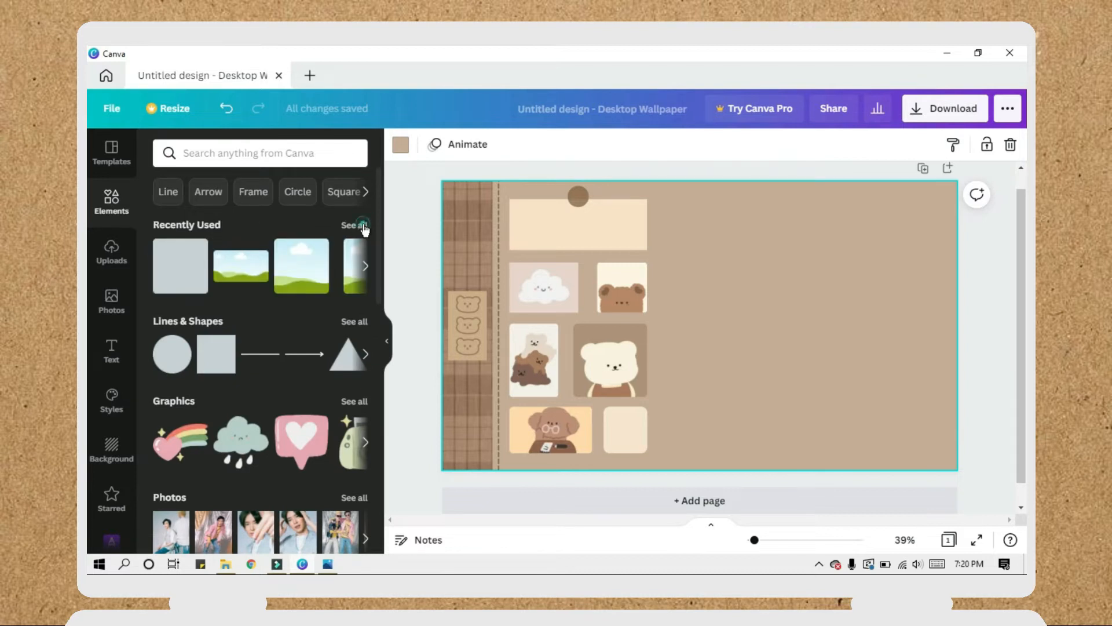
click(363, 226)
scroll(372, 255, down, 10)
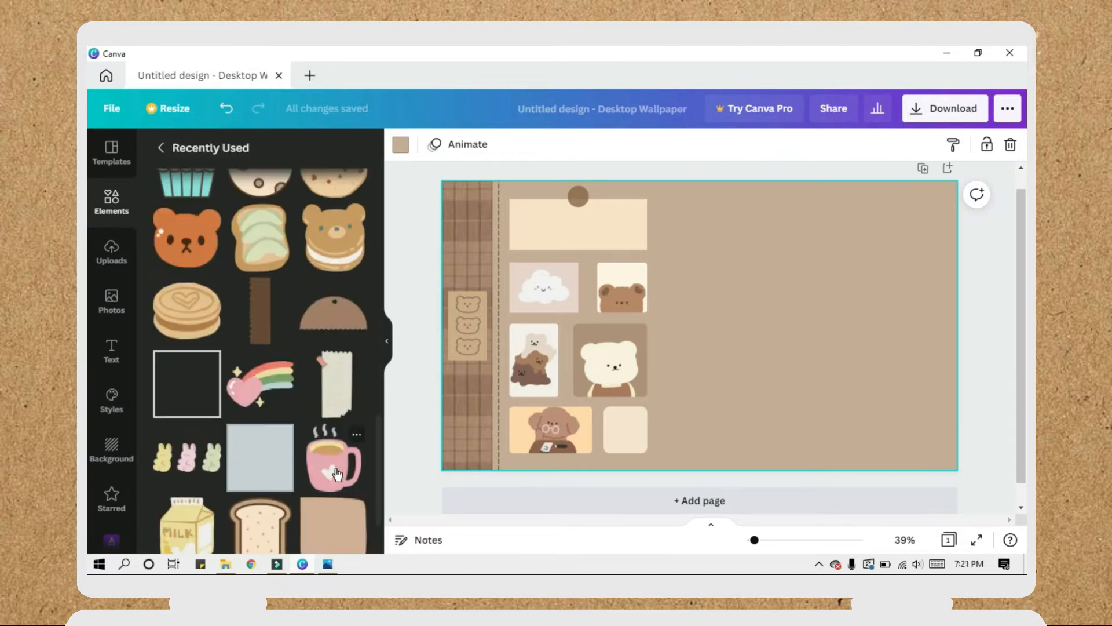
drag(793, 443, 638, 472)
click(718, 441)
- Add a subheading reading "Little Things" and place it on the cream note
click(116, 346)
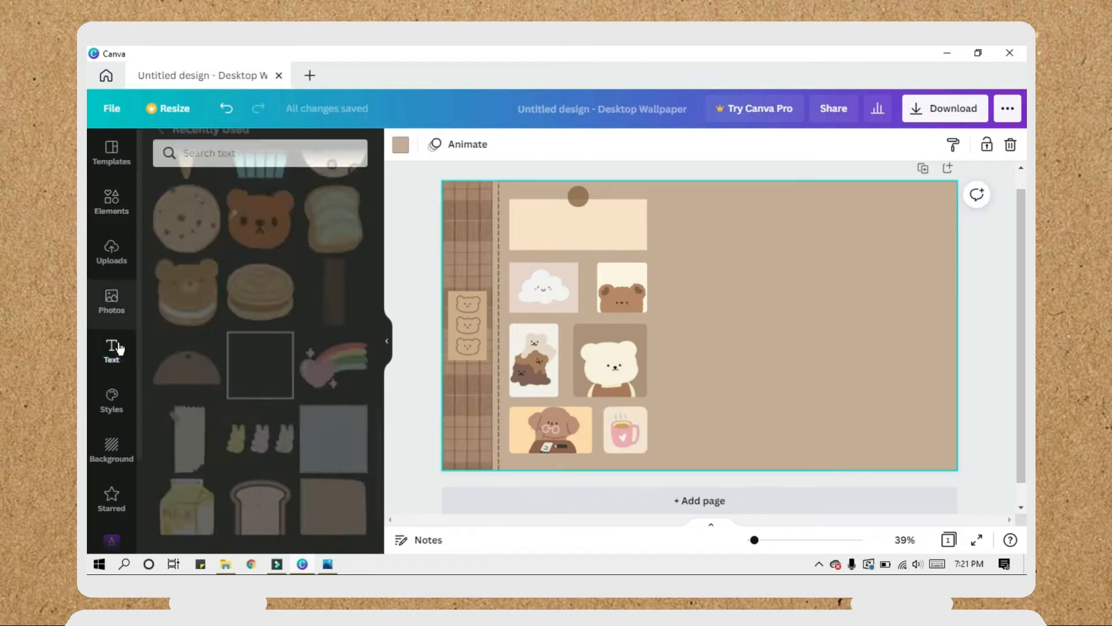
click(260, 259)
text(Little Things)
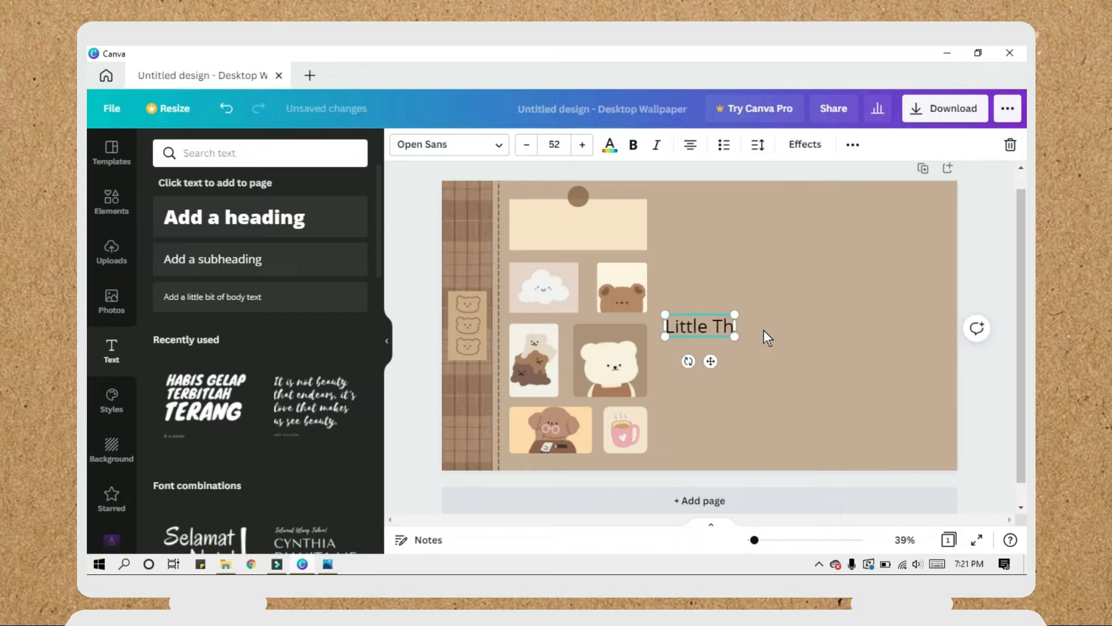
drag(712, 361, 613, 231)
- Browse the handwriting fonts and set the "Little Things" text in a rounded, playful one
click(613, 214)
click(484, 140)
click(206, 153)
click(206, 193)
drag(377, 244, 363, 410)
click(287, 237)
drag(375, 355, 375, 381)
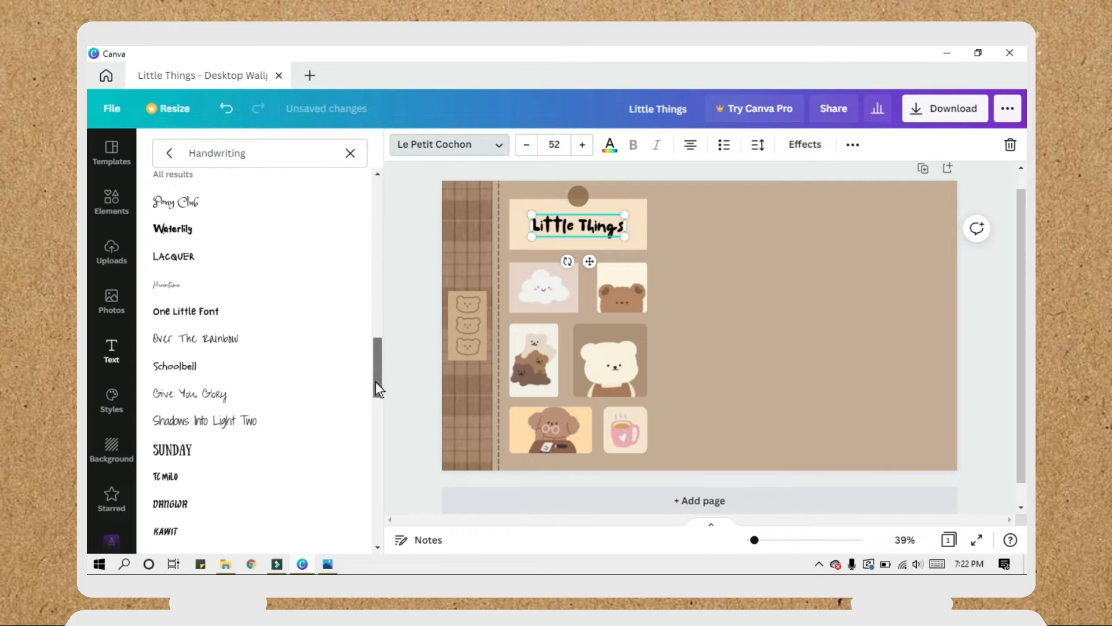
scroll(315, 390, down, 3)
click(316, 390)
- Try several of the photo colours on the "Little Things" text and settle on a brown
click(610, 144)
click(278, 392)
click(316, 391)
click(360, 396)
click(324, 393)
click(704, 300)
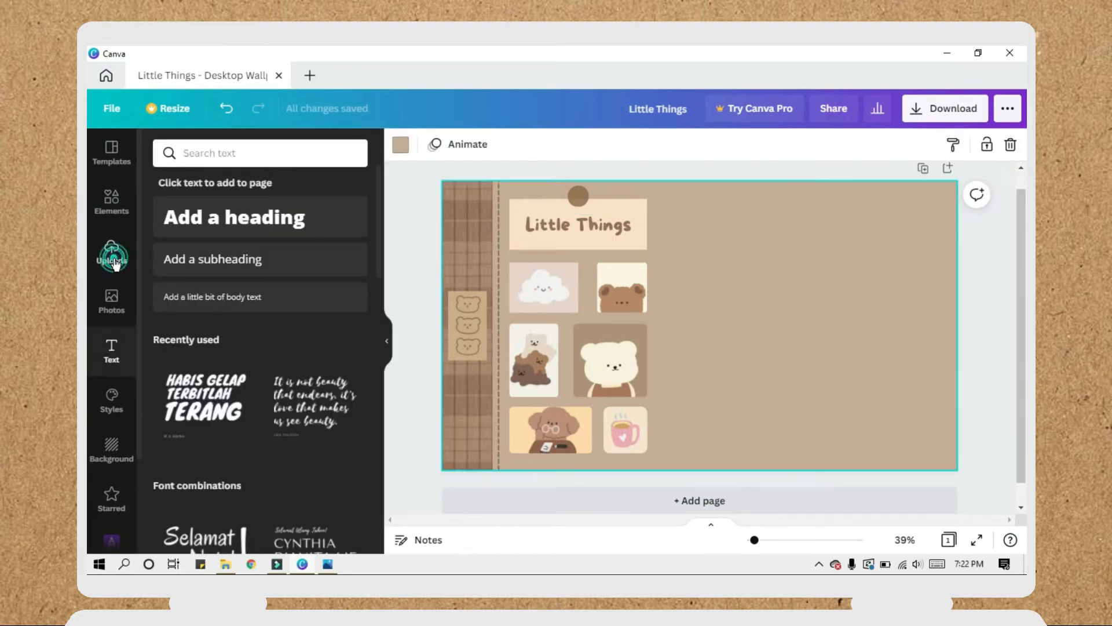
- Add the cream plaid image and place it as a narrow strip along the upper part of the page's right edge
click(112, 259)
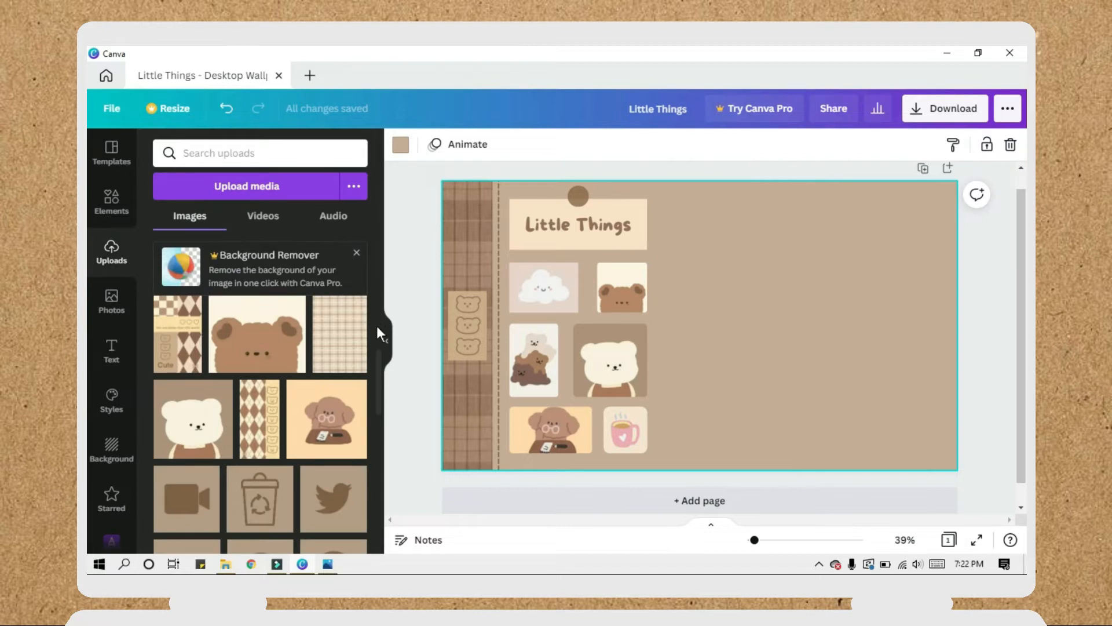
click(346, 346)
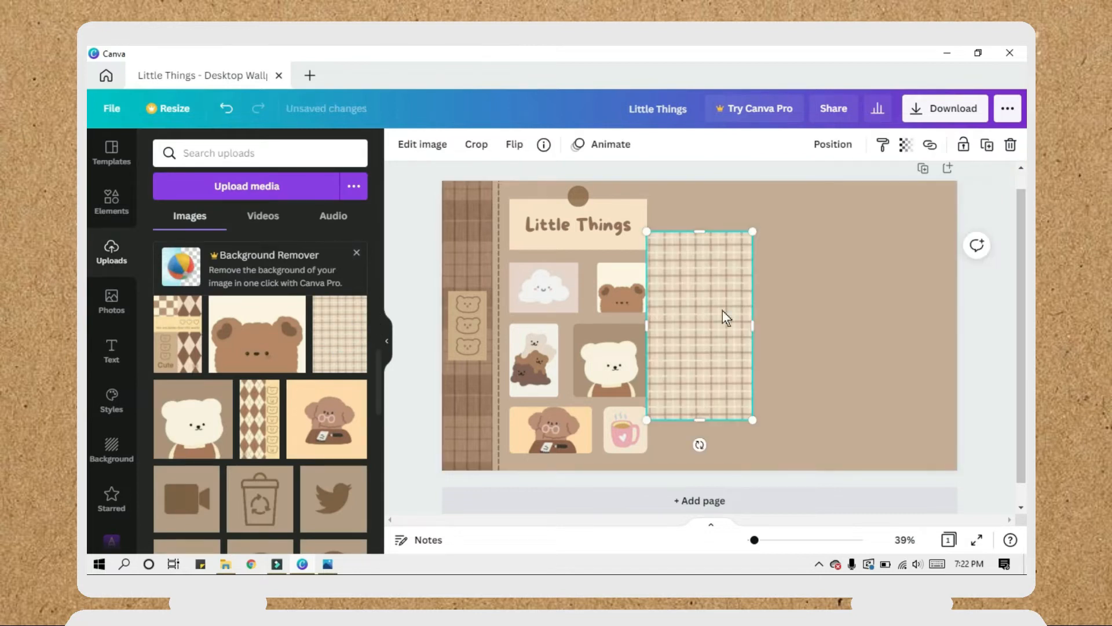
drag(714, 336, 1007, 270)
drag(931, 264, 946, 257)
click(791, 353)
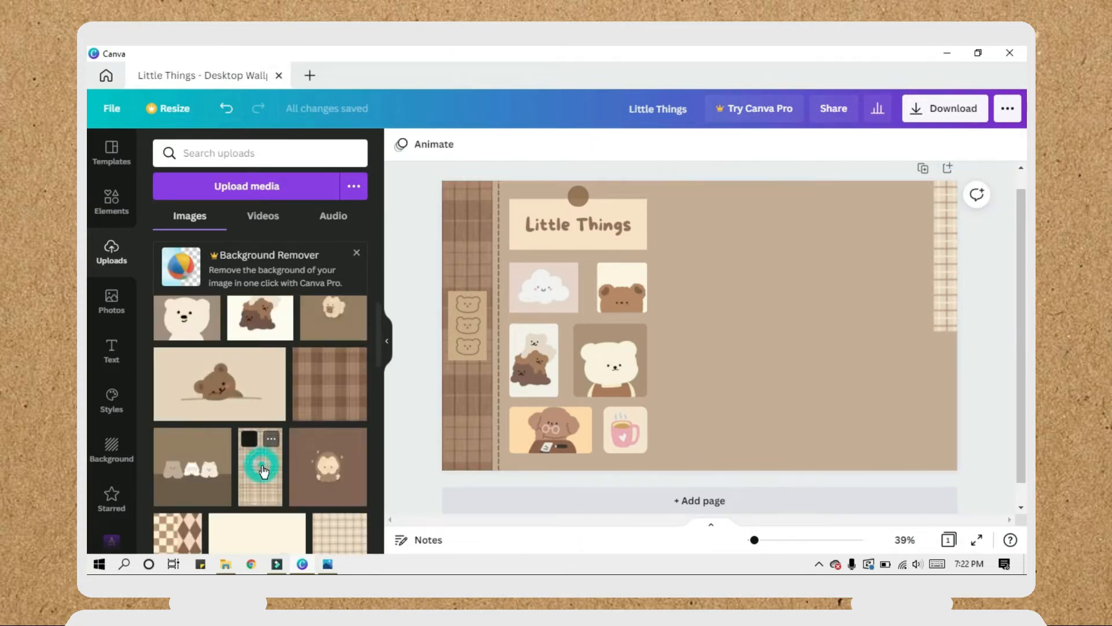
- Add the darker beige plaid image and place it directly below the cream plaid strip on the page's right edge
click(264, 470)
drag(708, 349, 991, 446)
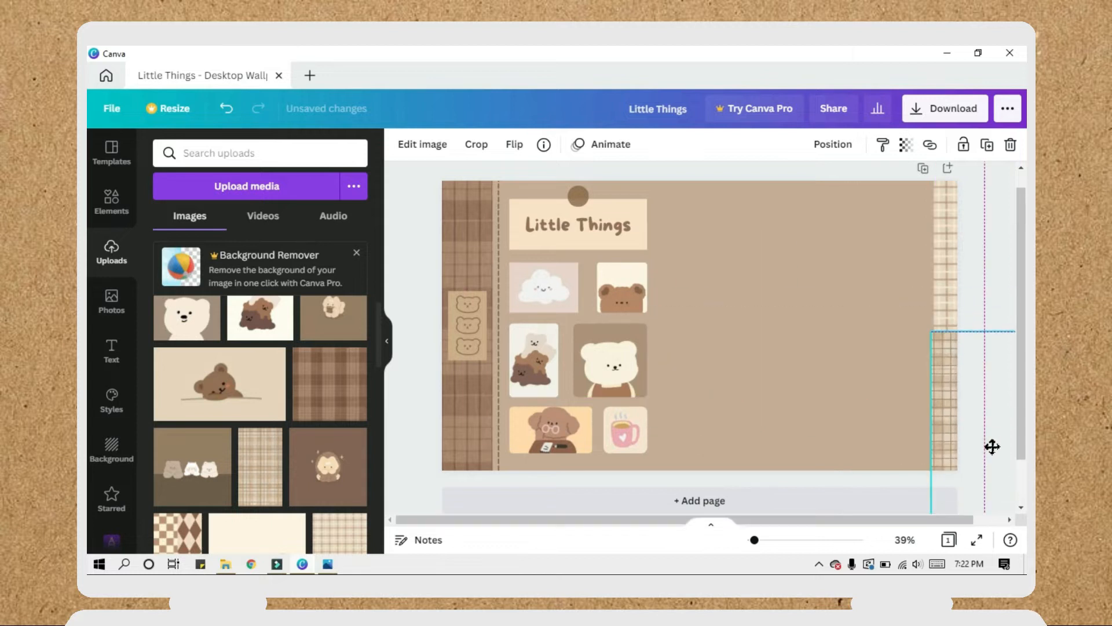
click(996, 449)
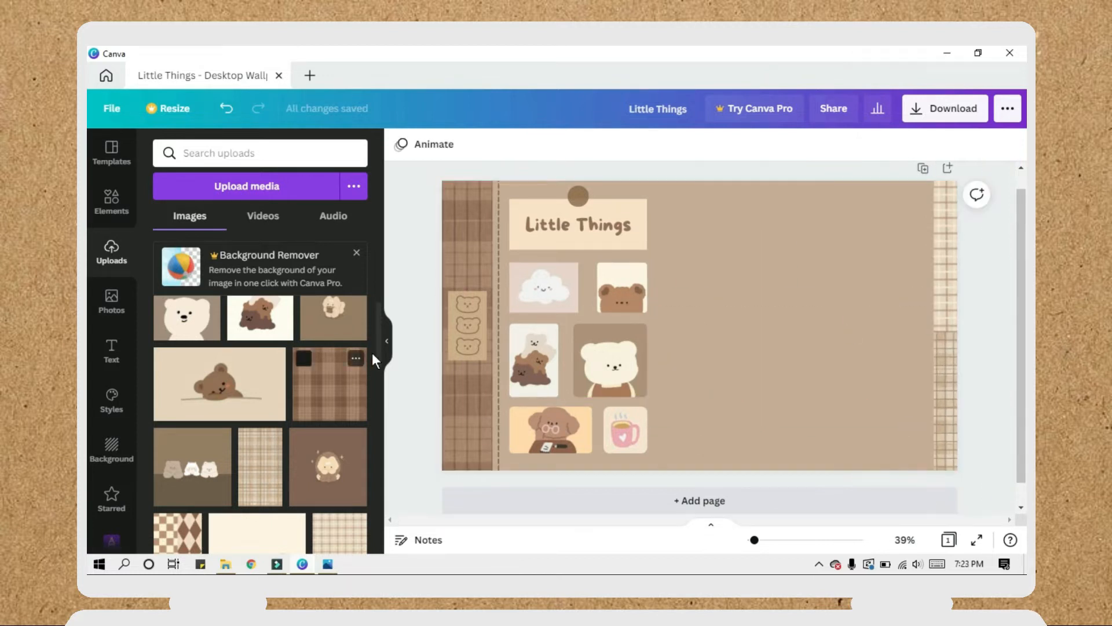
- Add the argyle bear-faces image, crop it to the column of bears and place it over the joint between the plaid strips
scroll(372, 352, up, 1)
scroll(377, 377, down, 3)
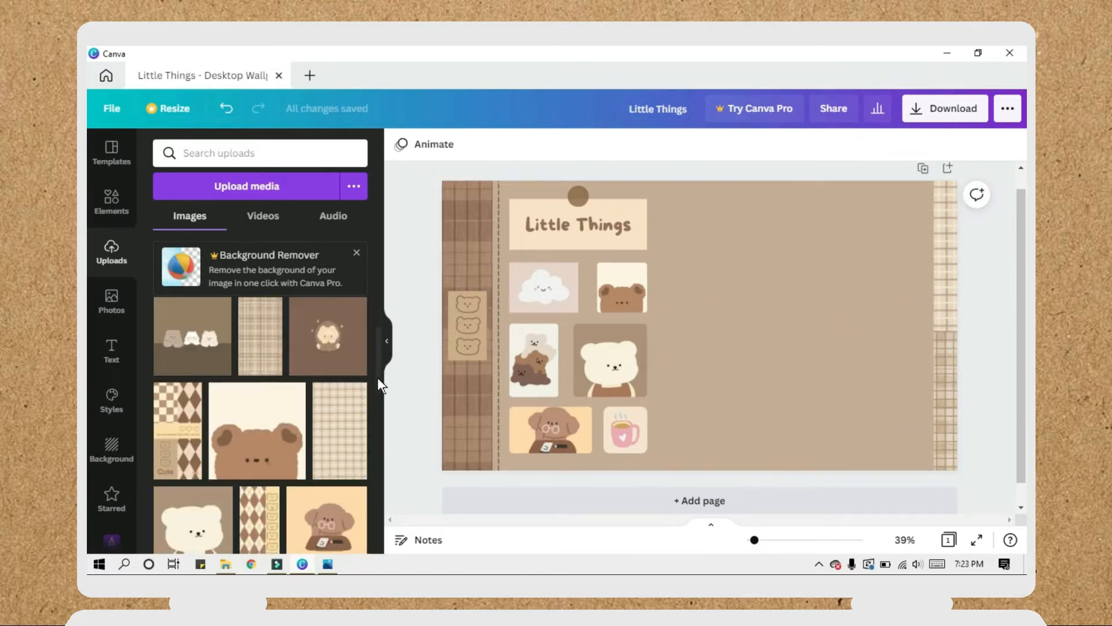
click(260, 504)
drag(650, 327, 716, 328)
drag(740, 442, 960, 422)
click(965, 393)
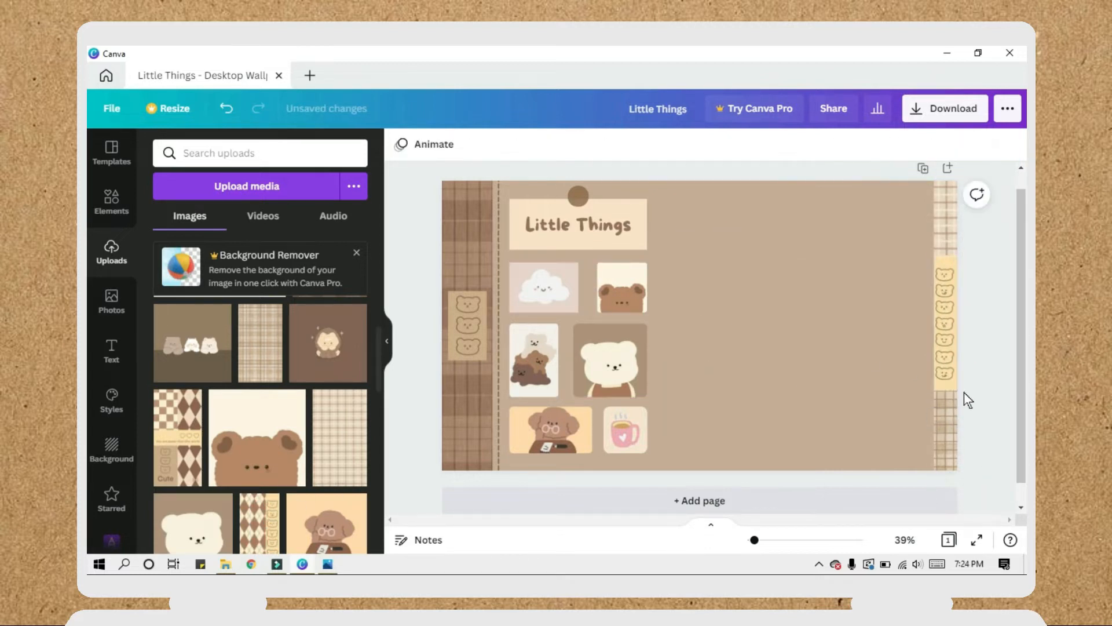
- Fine-tune the edges and alignment of the plaid strips and bear-faces strip along the page's right edge
drag(754, 539, 993, 516)
click(926, 356)
click(950, 435)
drag(929, 451, 927, 452)
click(996, 430)
click(959, 435)
click(998, 383)
click(956, 359)
drag(927, 177, 924, 174)
drag(950, 272, 956, 266)
drag(765, 540, 754, 539)
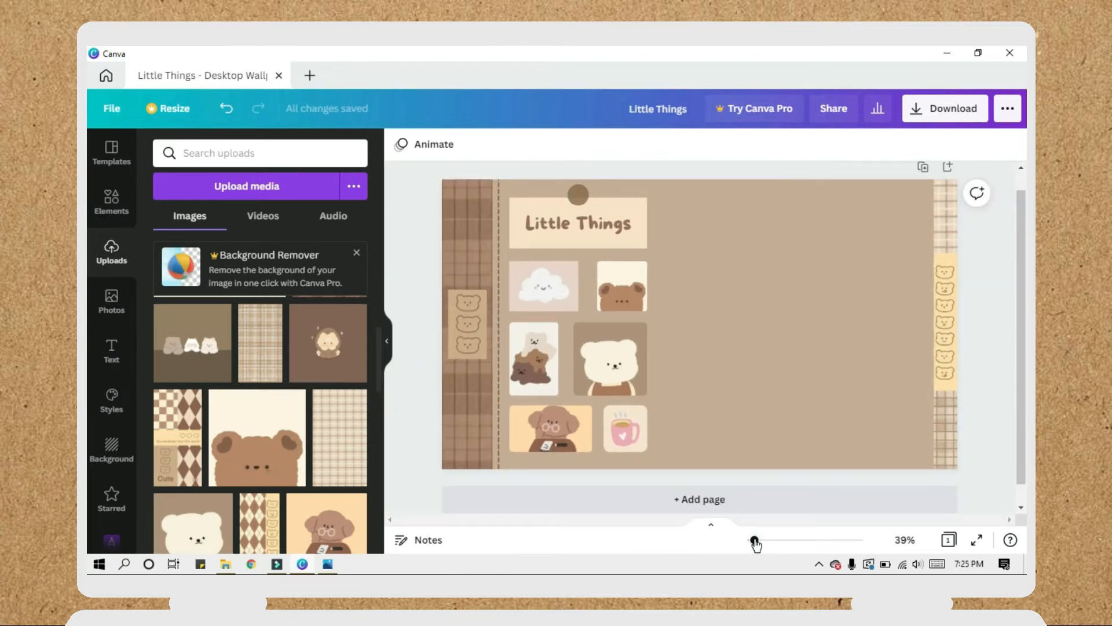
- Add the brown scalloped half-circle note and place it beside the "Little Things" note, near the page's upper edge
click(116, 215)
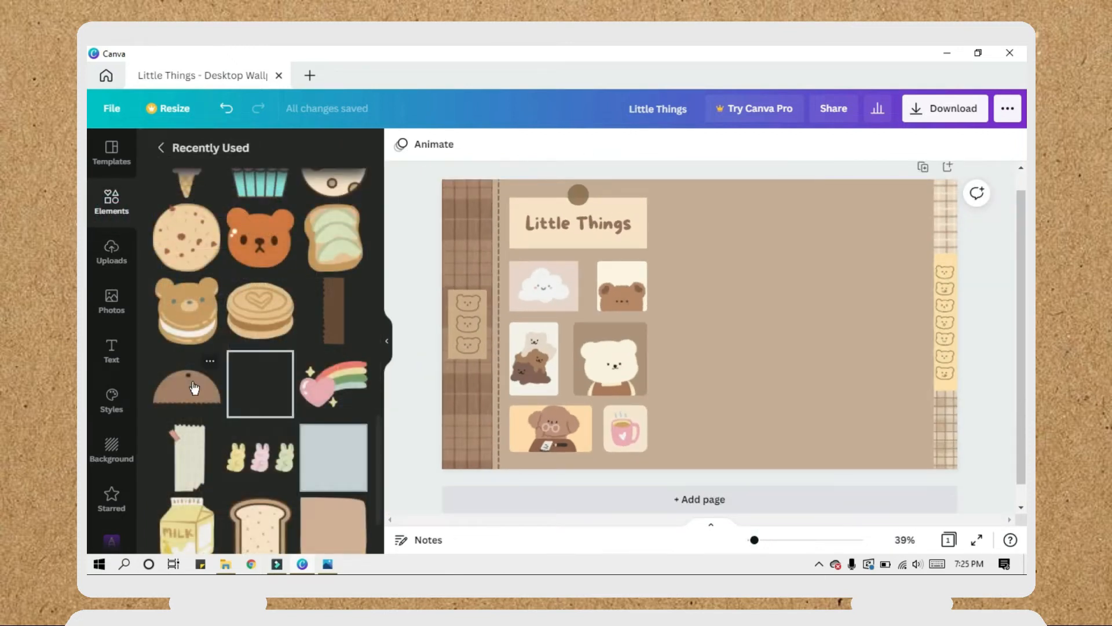
drag(798, 378, 710, 329)
drag(674, 284, 739, 202)
click(791, 313)
click(733, 231)
drag(774, 248, 748, 230)
click(748, 340)
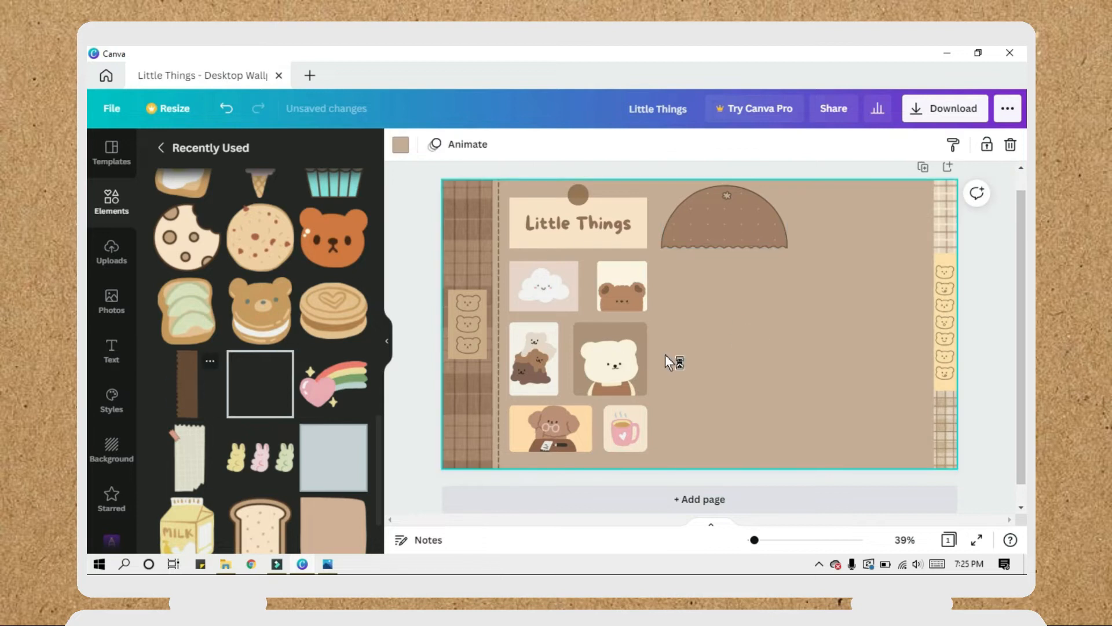
- Add the dark brown torn strip horizontally below the half-circle, level with the mug photo, and recolour it medium brown
drag(692, 404, 617, 319)
click(747, 236)
click(420, 146)
click(701, 324)
drag(721, 327, 769, 440)
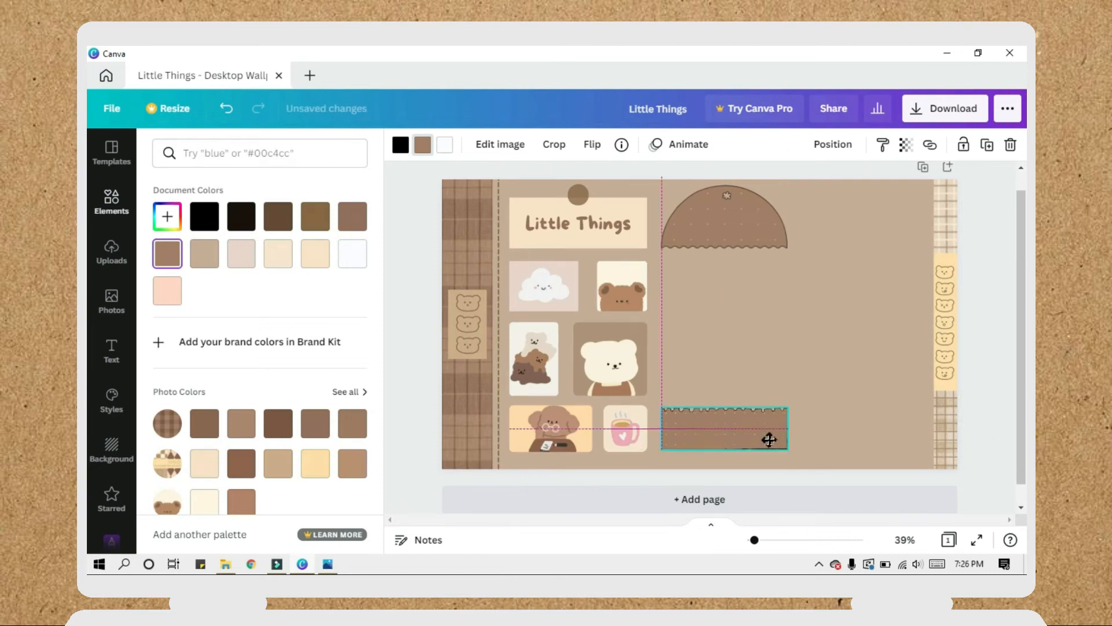
- Add a rounded square frame between the half-circle and the torn strip and fill it with the cream plaid image
click(114, 201)
scroll(307, 450, down, 10)
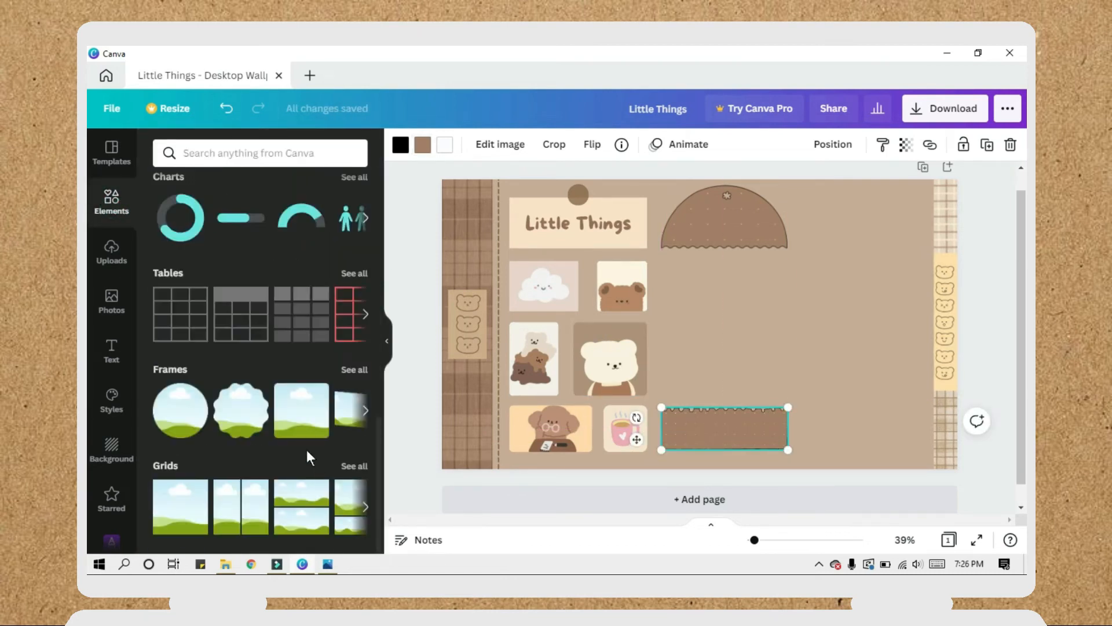
drag(732, 341, 774, 348)
drag(820, 250, 788, 283)
drag(754, 339, 754, 322)
click(430, 277)
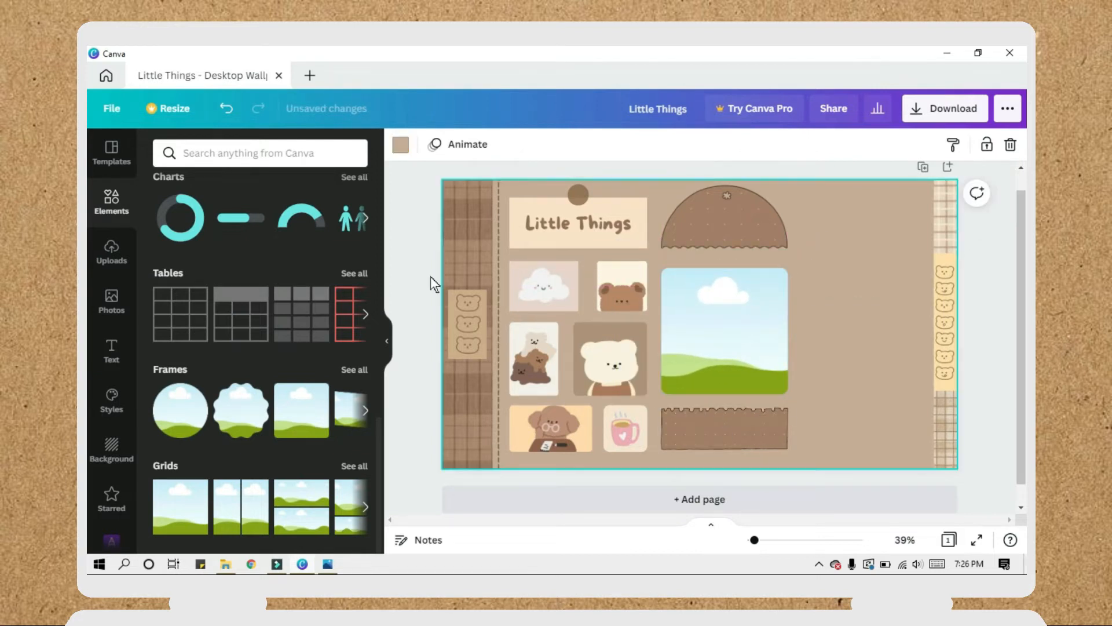
click(112, 261)
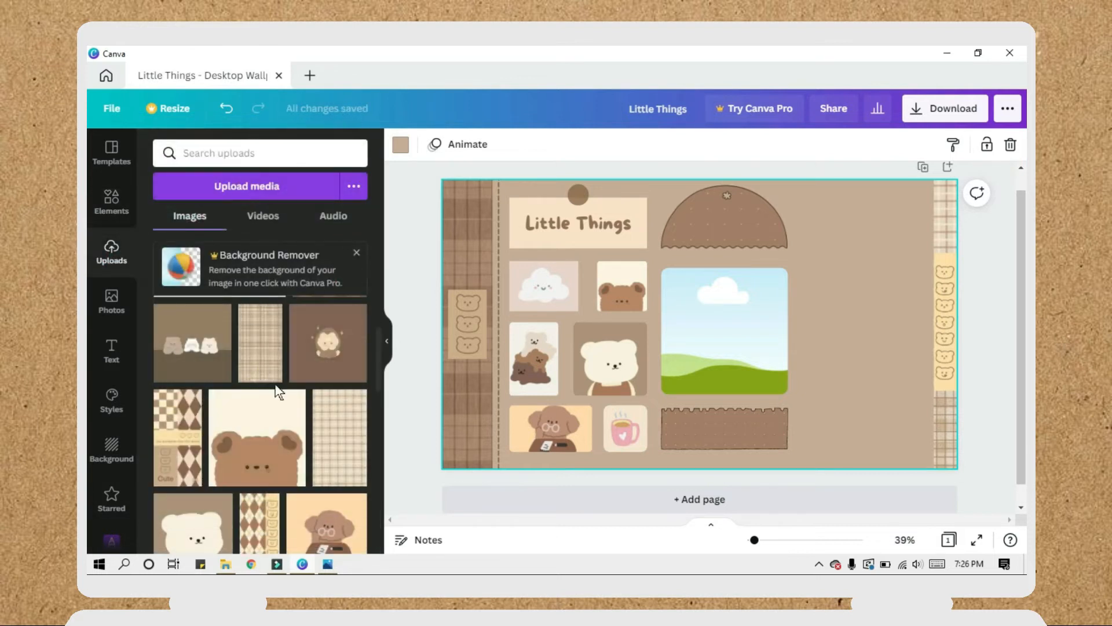
drag(338, 455, 744, 306)
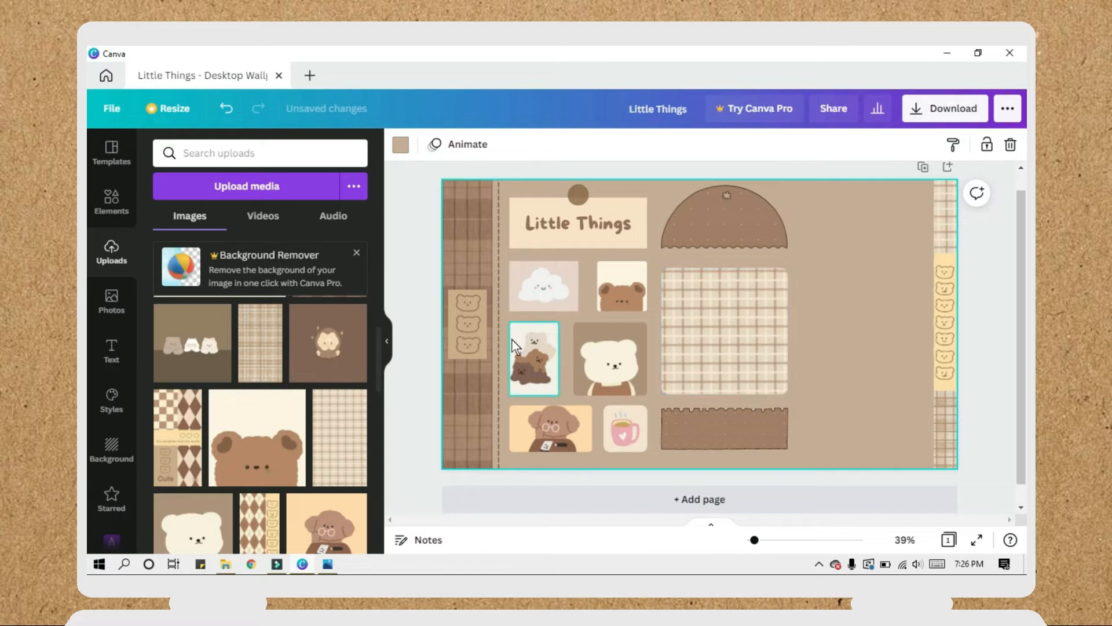
- Add a wide rounded rectangle frame and place it to the right of the scalloped half-circle
click(114, 215)
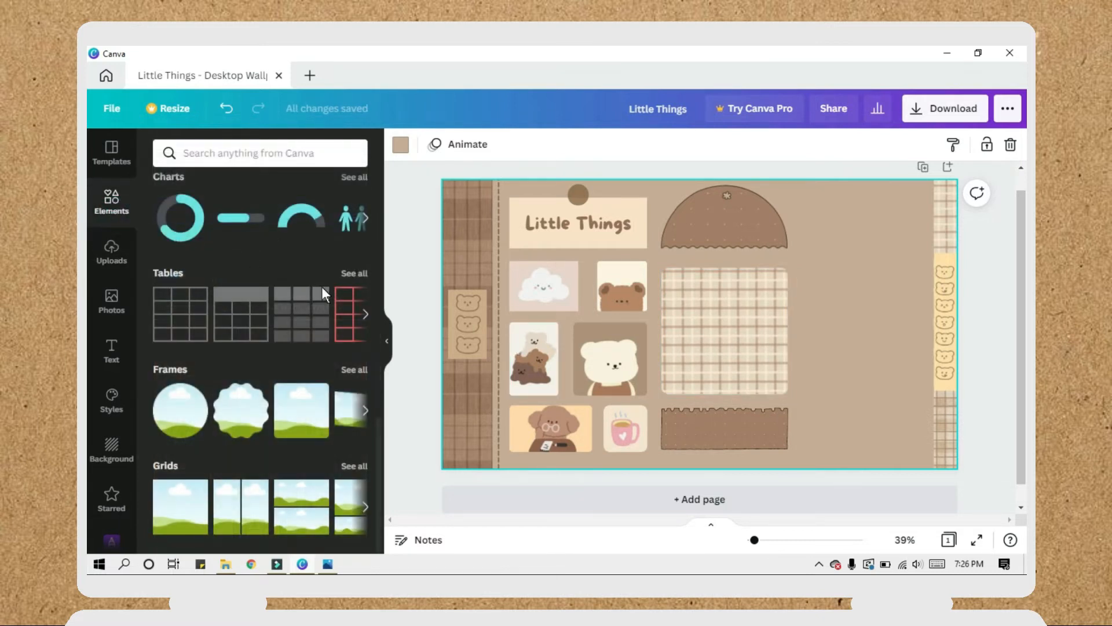
click(362, 372)
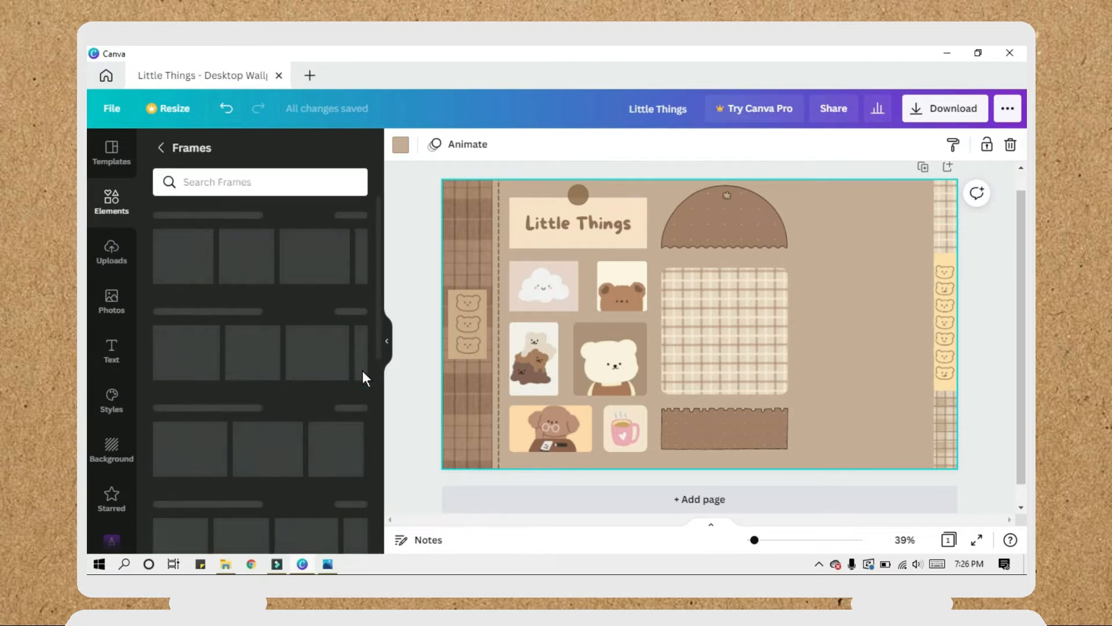
click(252, 315)
drag(842, 402, 677, 311)
drag(642, 278, 887, 225)
- Slightly enlarge the half-circle, plaid square and torn strip together and adjust their position in the middle column
drag(654, 180, 775, 429)
drag(789, 178, 794, 168)
drag(765, 224, 765, 229)
drag(792, 454, 790, 452)
- Resize the wide rectangular frame and align it with the half-circle beside it
click(860, 278)
drag(868, 235, 845, 226)
drag(917, 181, 906, 190)
drag(852, 220, 855, 220)
click(874, 308)
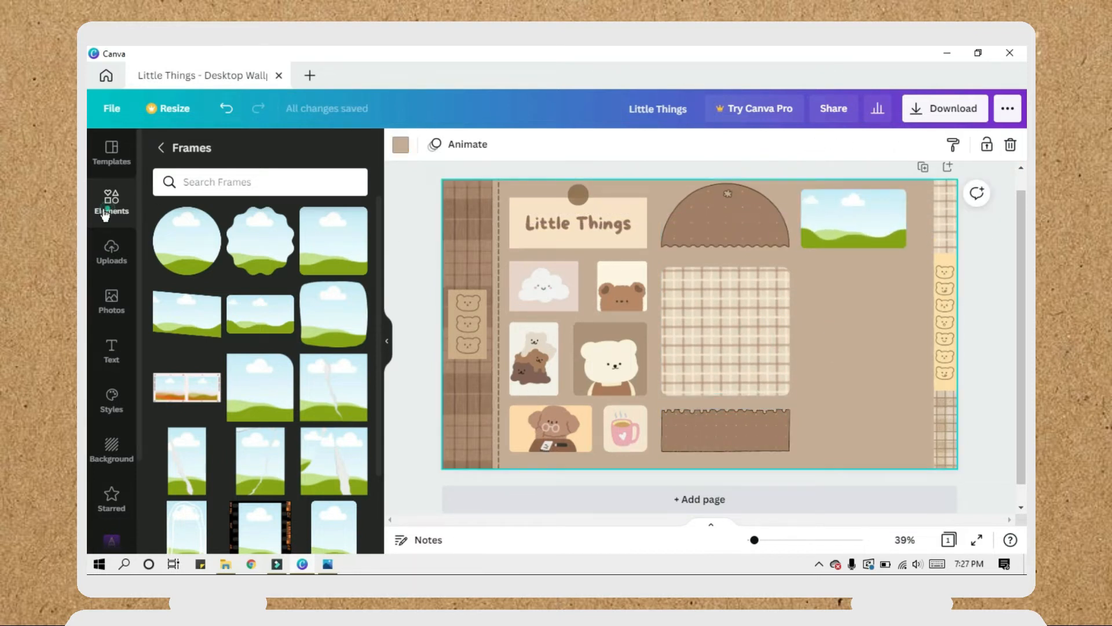
- Add a thin solid line and place it vertically over the full page height, just left of the right-edge plaid strips
click(105, 215)
scroll(273, 311, down, 1)
click(266, 304)
drag(608, 326, 792, 440)
drag(817, 372, 953, 224)
drag(928, 294, 927, 467)
click(879, 392)
- Shift the wide frame and the middle column of half-circle, plaid square and torn strip to even out the spacing
drag(866, 216, 872, 217)
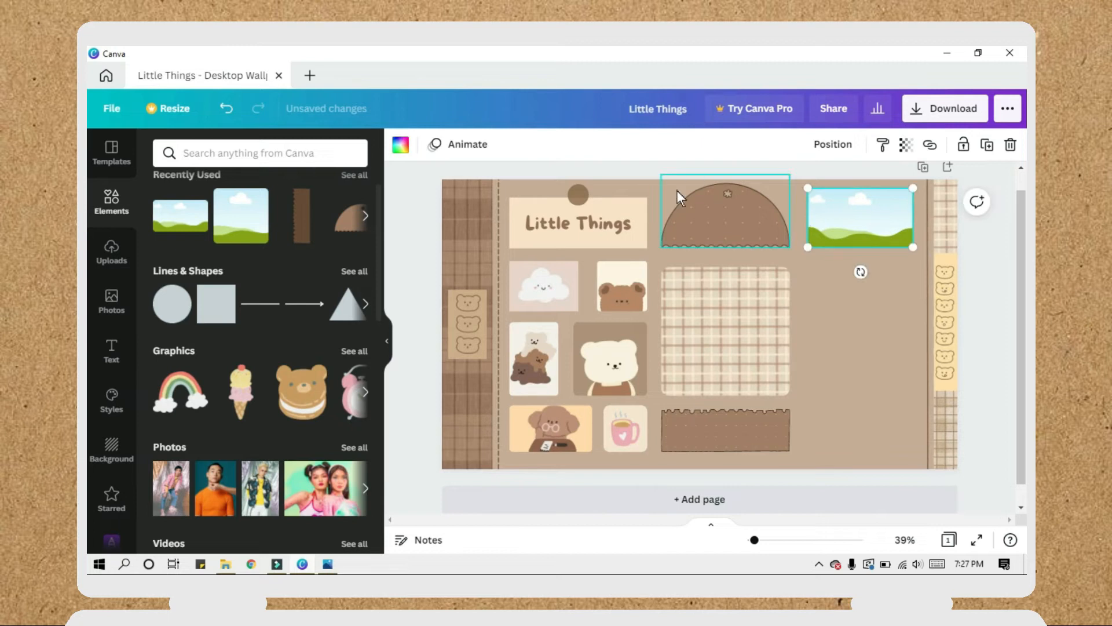
drag(655, 180, 753, 426)
drag(736, 347, 738, 347)
click(842, 362)
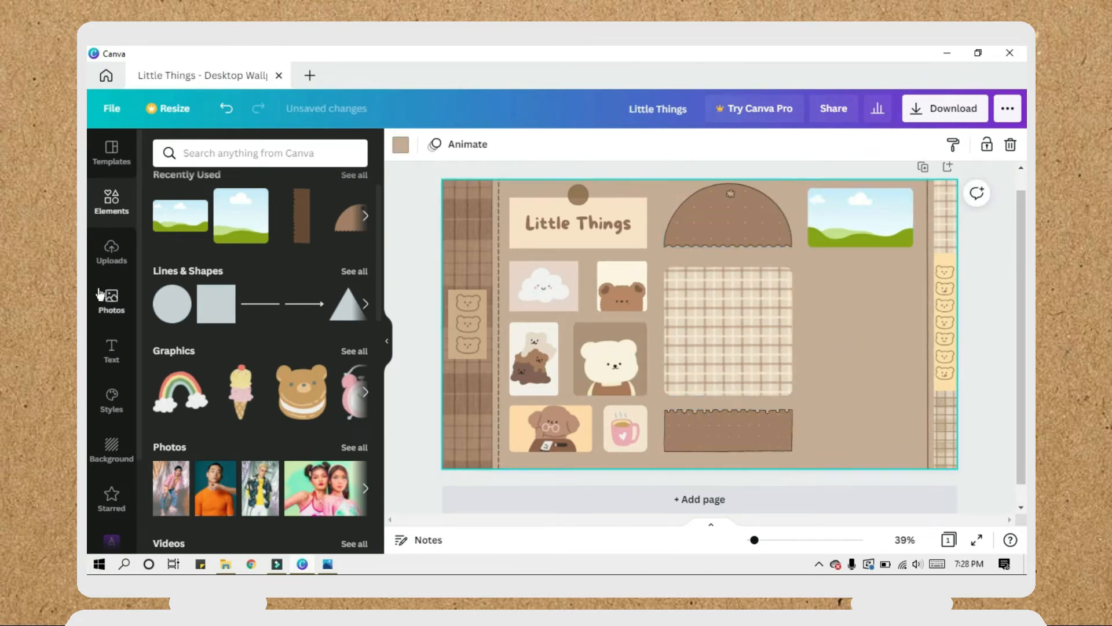
- Fill the wide rectangular frame with the uploaded image of three small animals in a row
click(112, 271)
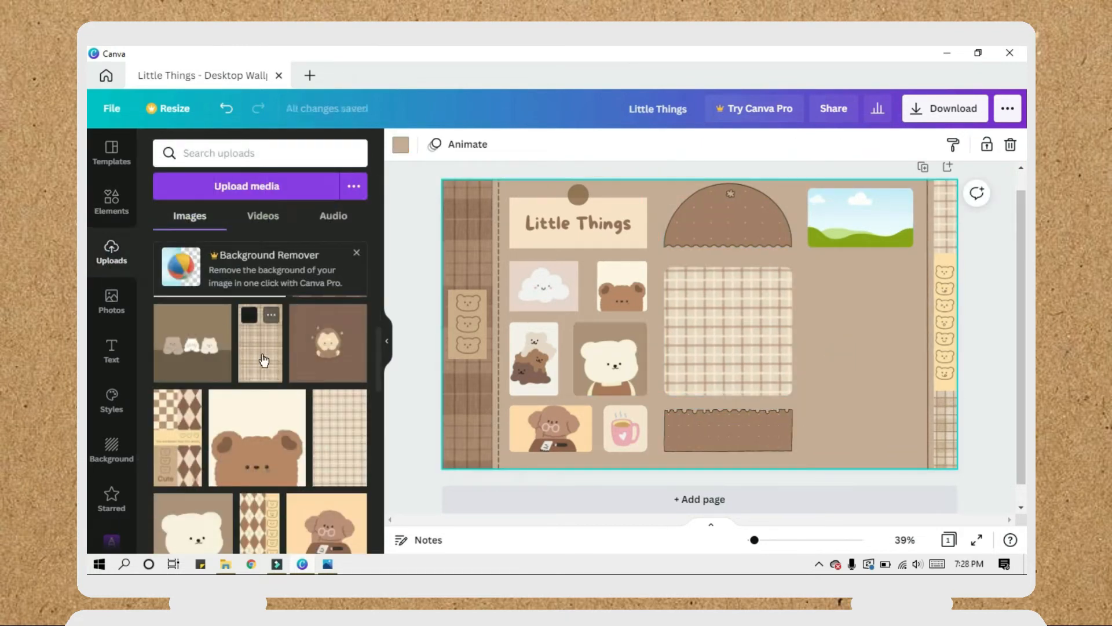
drag(195, 356, 848, 190)
drag(894, 214, 876, 223)
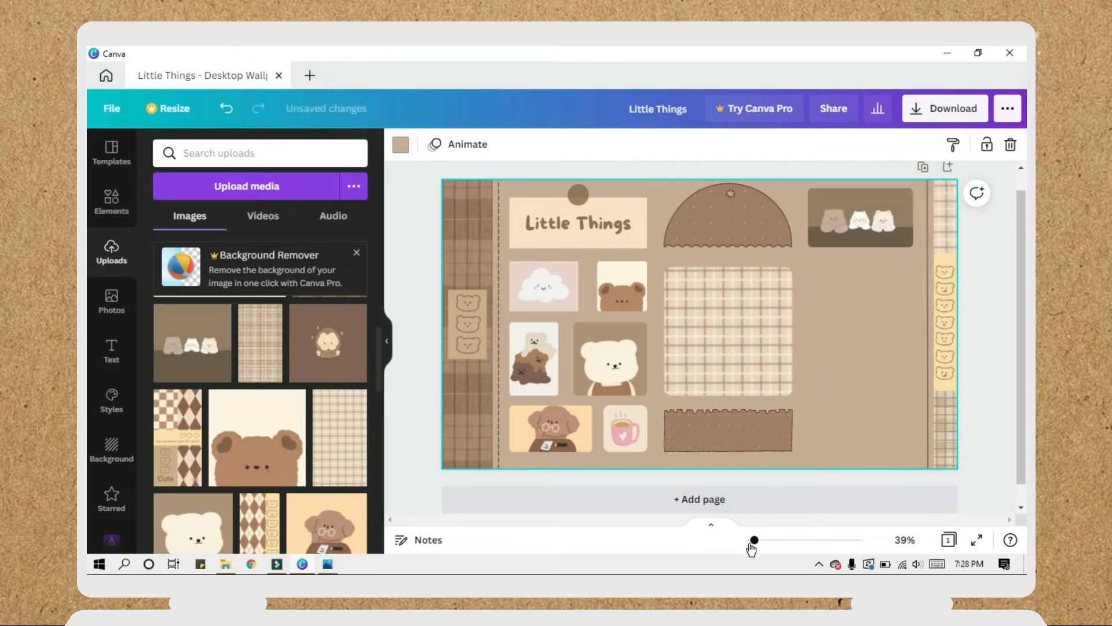
- Add a short dashed line and place it below the left half of the three-animals photo
drag(753, 540, 758, 543)
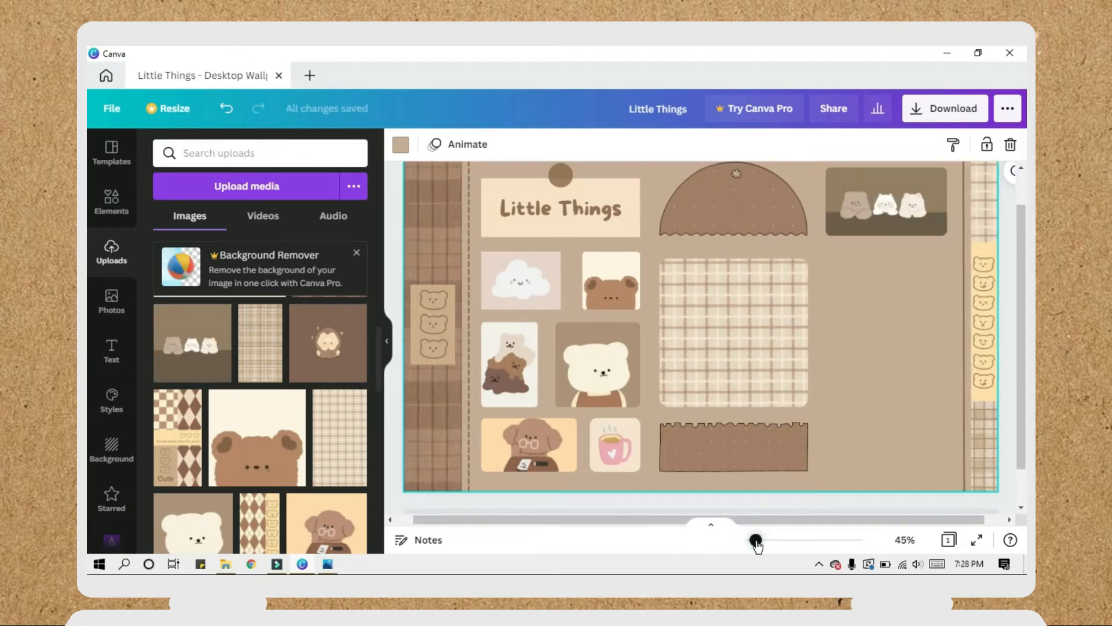
click(107, 197)
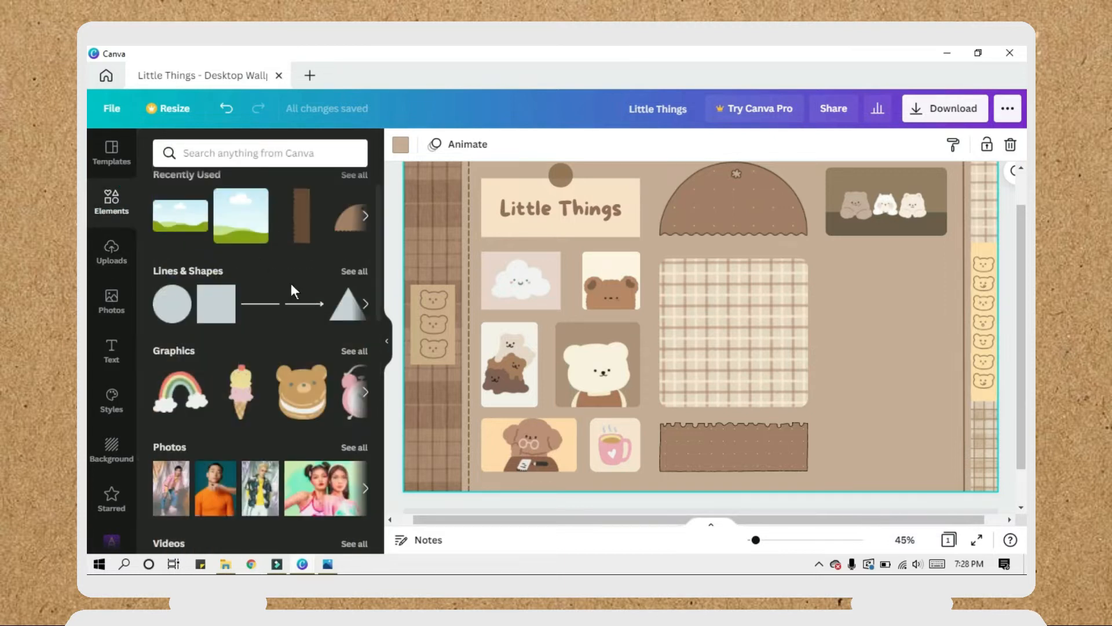
click(350, 276)
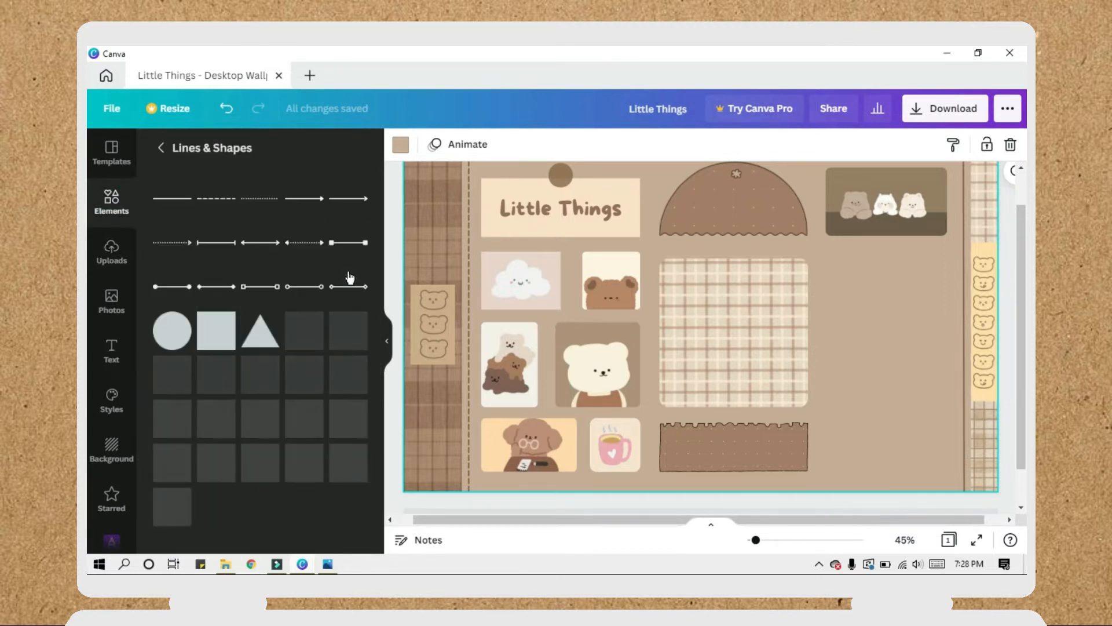
click(221, 195)
drag(807, 326, 857, 281)
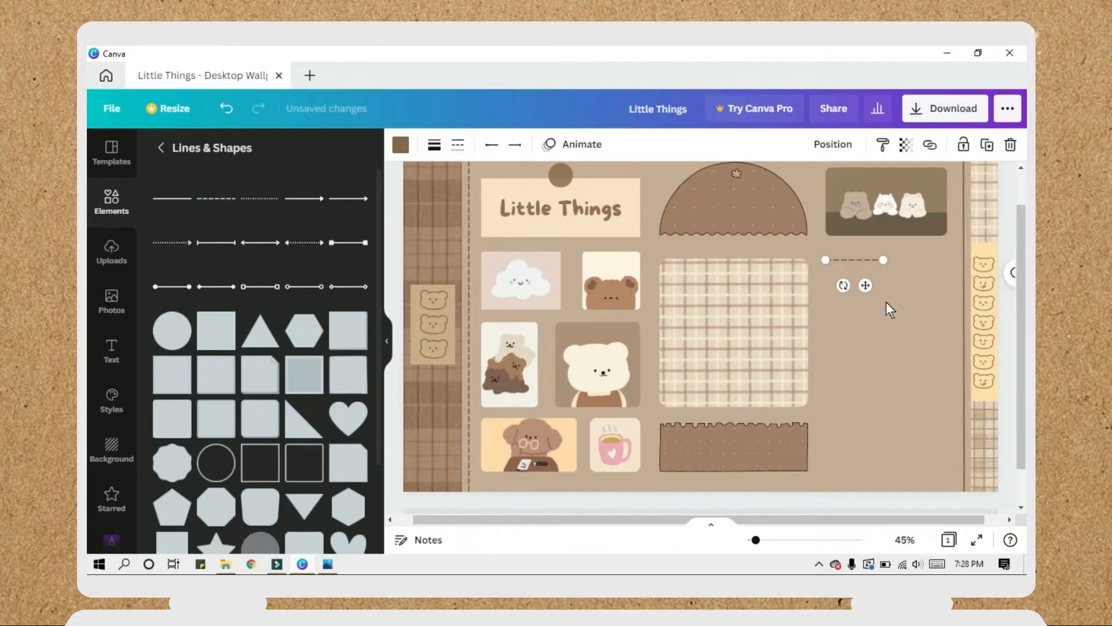
- Recolour the short dashed line dark brown and align it with the photo above
click(404, 142)
click(278, 384)
click(861, 326)
click(401, 144)
click(352, 355)
click(340, 427)
click(929, 350)
click(862, 260)
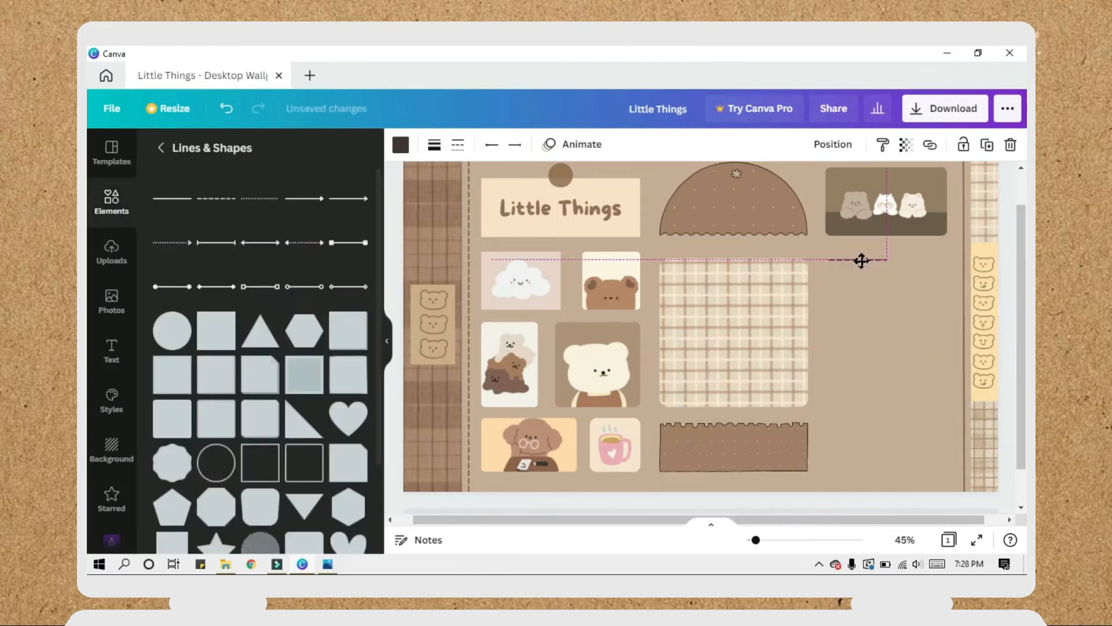
- Shorten the dashed line, then duplicate and rotate it to build a dashed square below the three-animals photo
drag(826, 260, 830, 305)
drag(883, 259, 879, 260)
click(874, 263)
click(872, 260)
click(898, 303)
click(827, 281)
click(835, 284)
click(827, 287)
click(816, 294)
drag(827, 308, 827, 310)
drag(869, 324, 858, 255)
key(ctrl+d)
drag(859, 290, 854, 285)
click(887, 305)
click(880, 303)
drag(872, 336, 882, 298)
drag(867, 293, 865, 292)
click(910, 294)
- Duplicate the whole dashed square and place the copy to its right, flush with the photo's right edge
drag(816, 248, 923, 292)
key(ctrl+d)
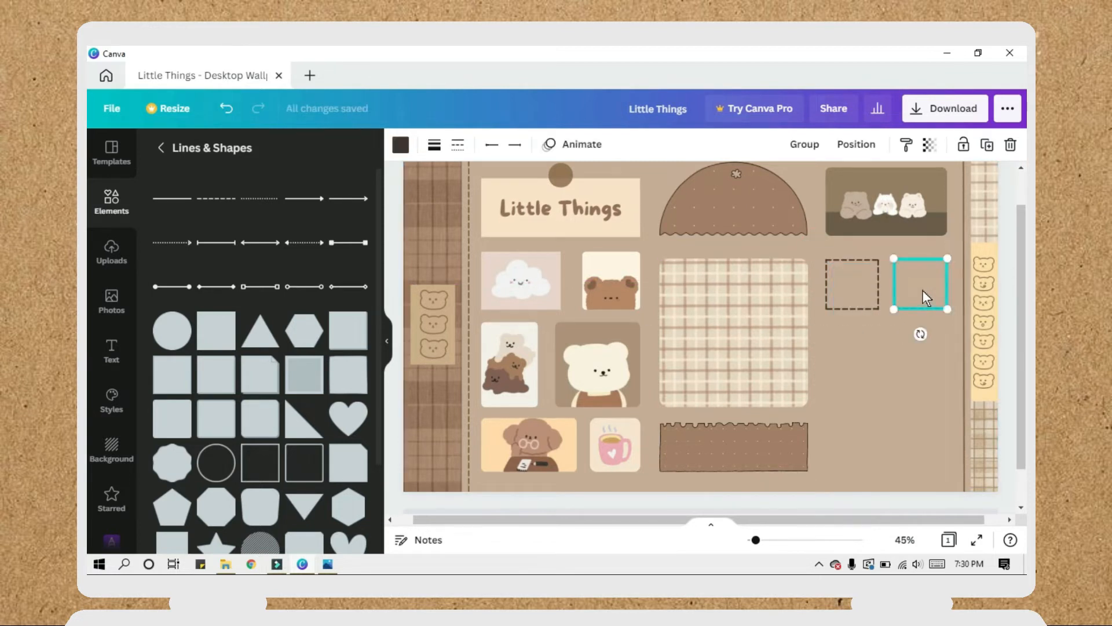
click(813, 353)
- Search the elements for "bear", add the orange bear face and fit it inside the left dashed square
click(111, 199)
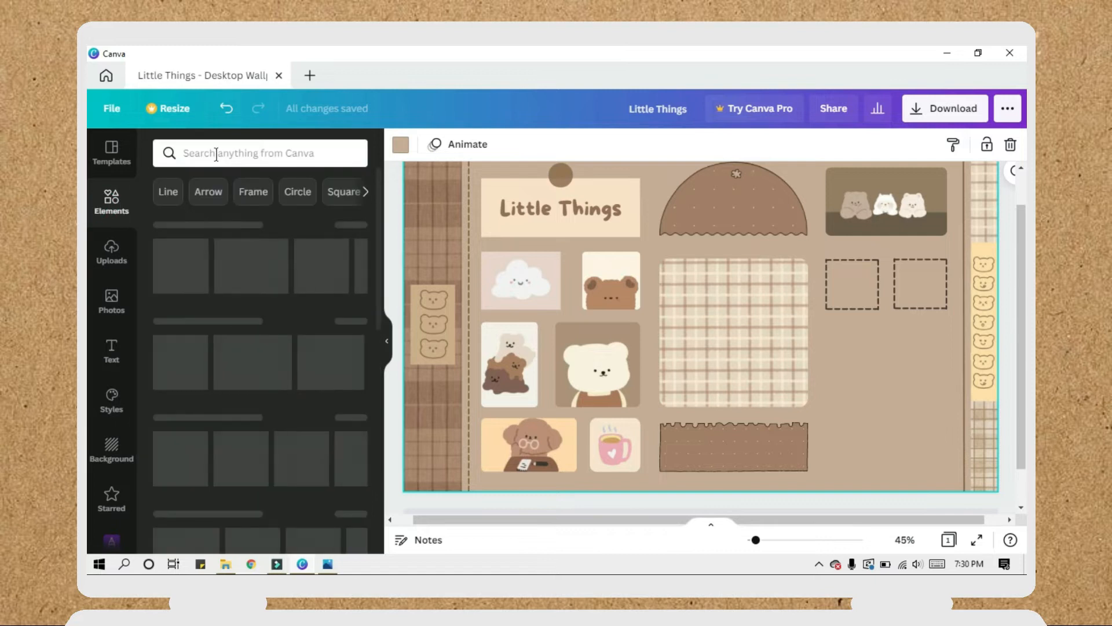
click(216, 153)
text(bear)
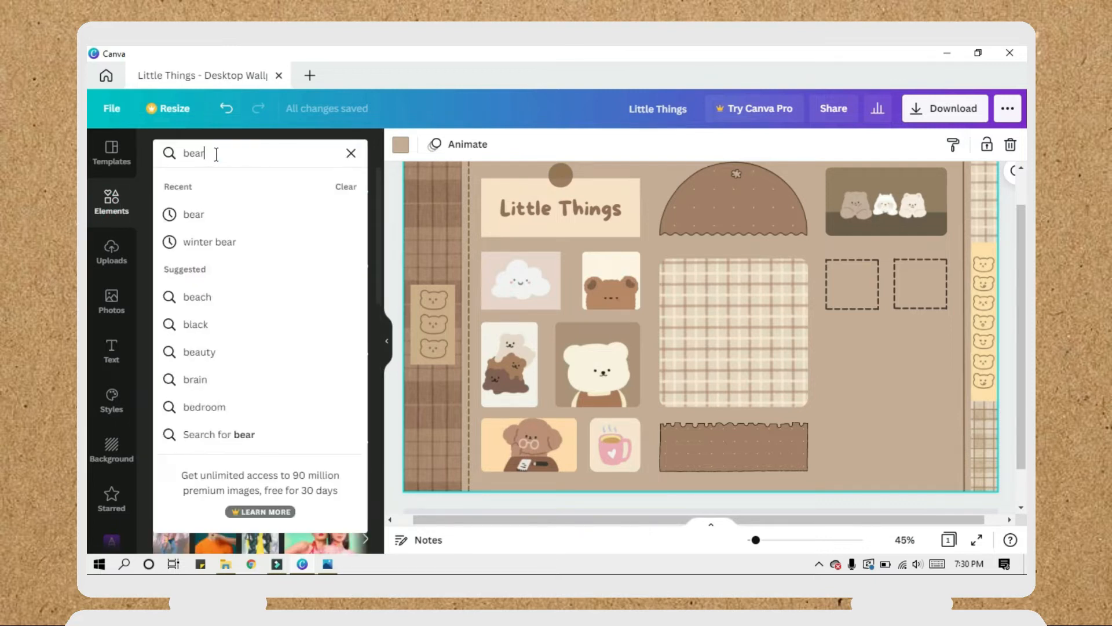
key(Return)
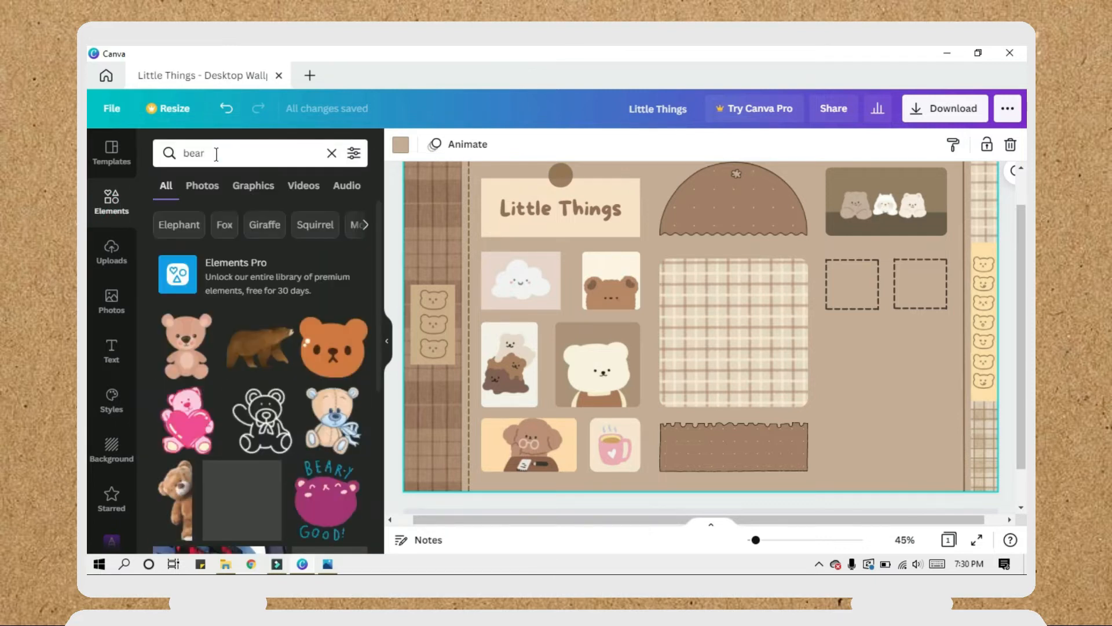
click(321, 358)
drag(777, 391, 852, 285)
drag(880, 310, 865, 329)
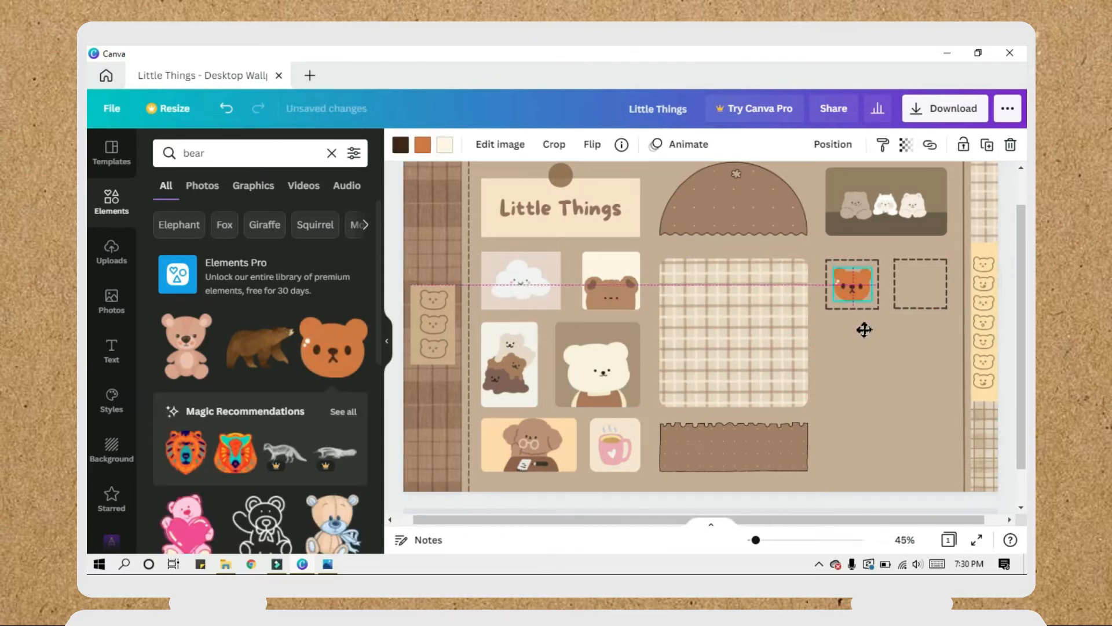
- Recolour the orange part of the bear face with the olive brown document colour
click(423, 144)
click(185, 253)
click(881, 406)
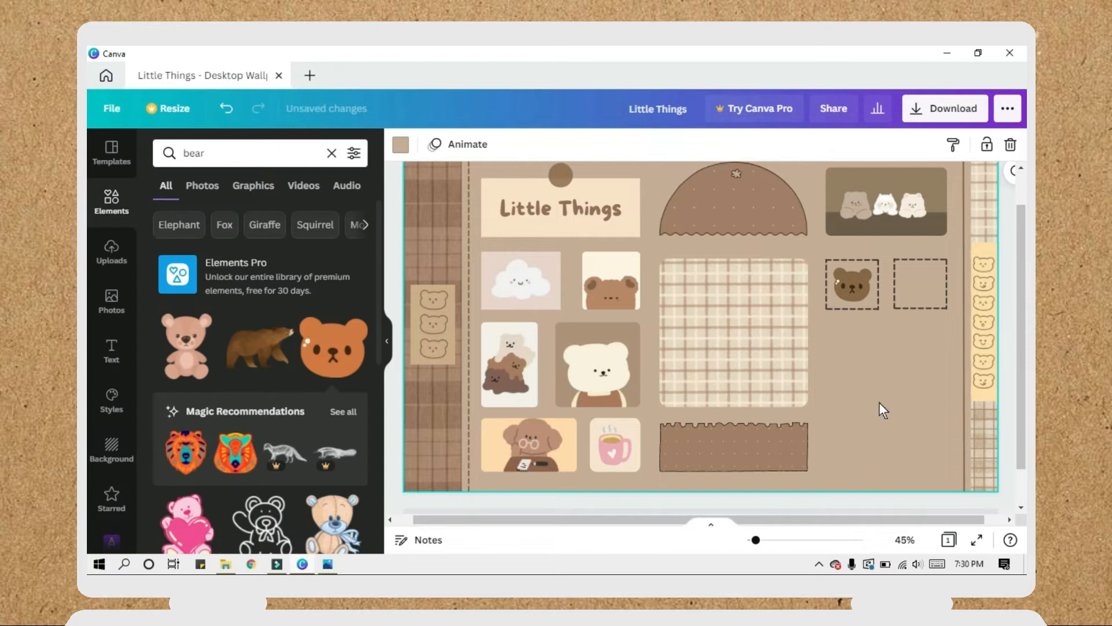
- Add the cupcake from the recently used elements and fit it inside the right dashed square
click(331, 153)
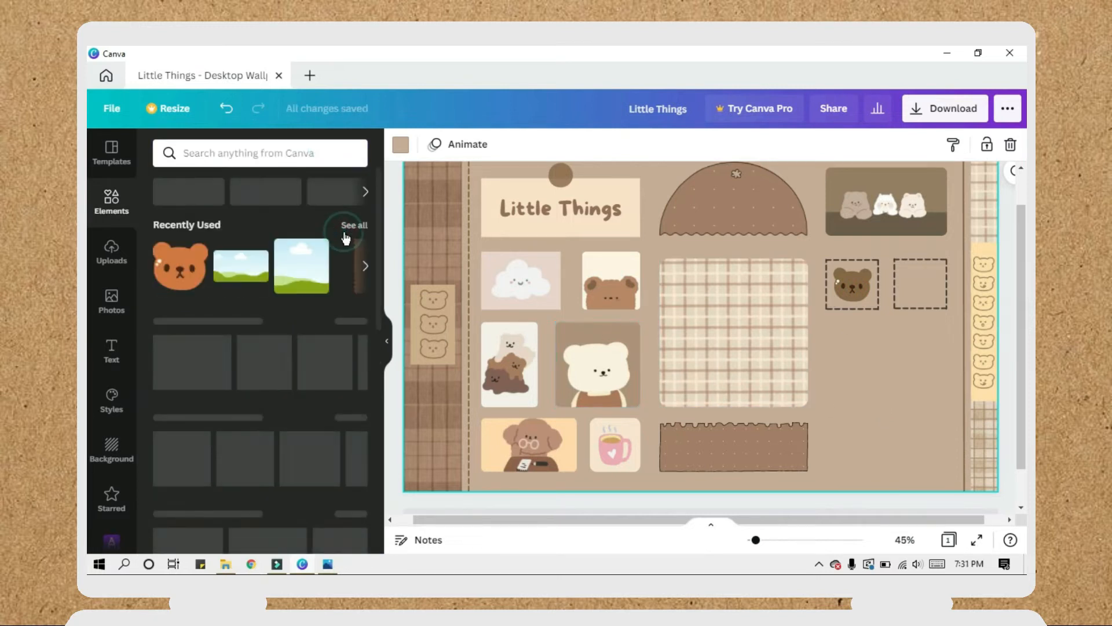
click(347, 237)
scroll(371, 355, down, 10)
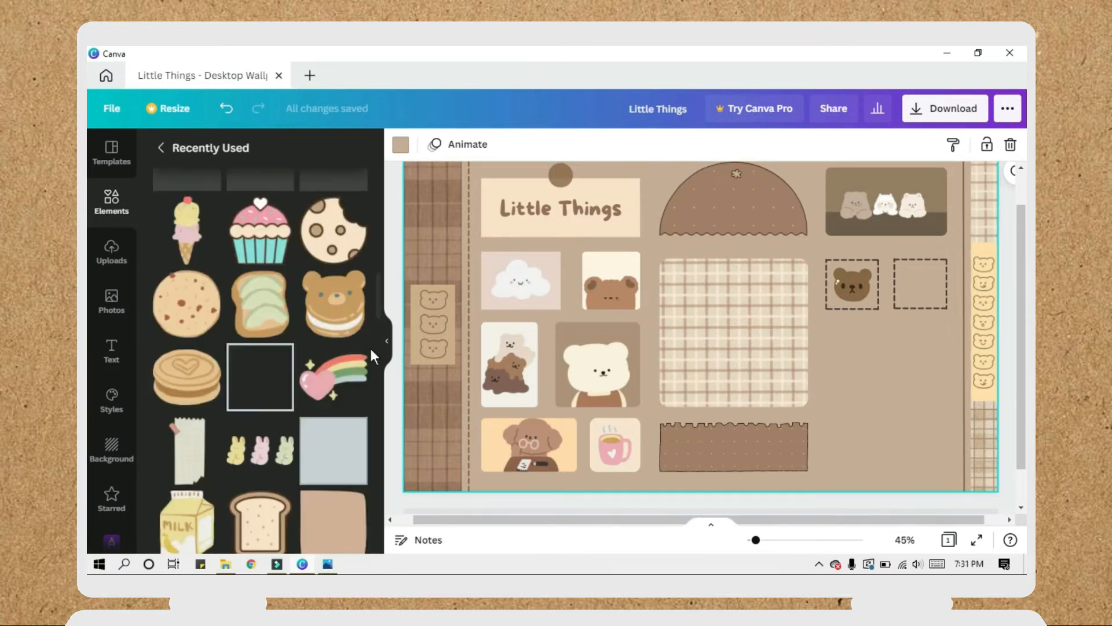
scroll(371, 355, up, 1)
drag(260, 250, 724, 336)
drag(763, 391, 670, 290)
drag(666, 317, 932, 326)
- Recolour the cupcake's turquoise wrapper brown and its pink icing cream
click(423, 145)
click(241, 253)
click(445, 144)
click(204, 290)
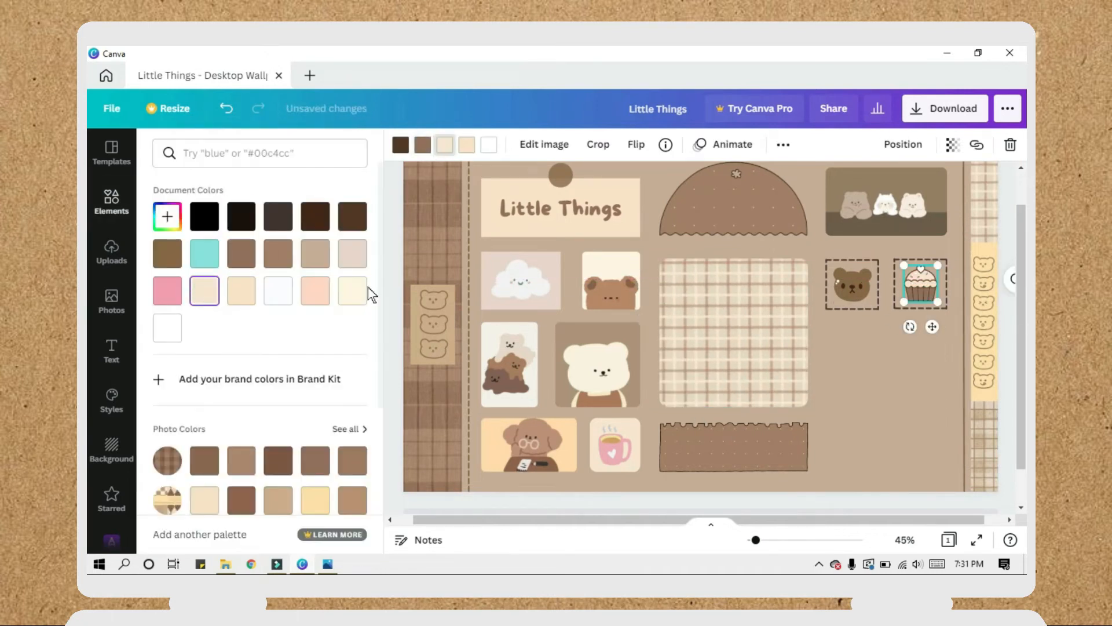
click(799, 359)
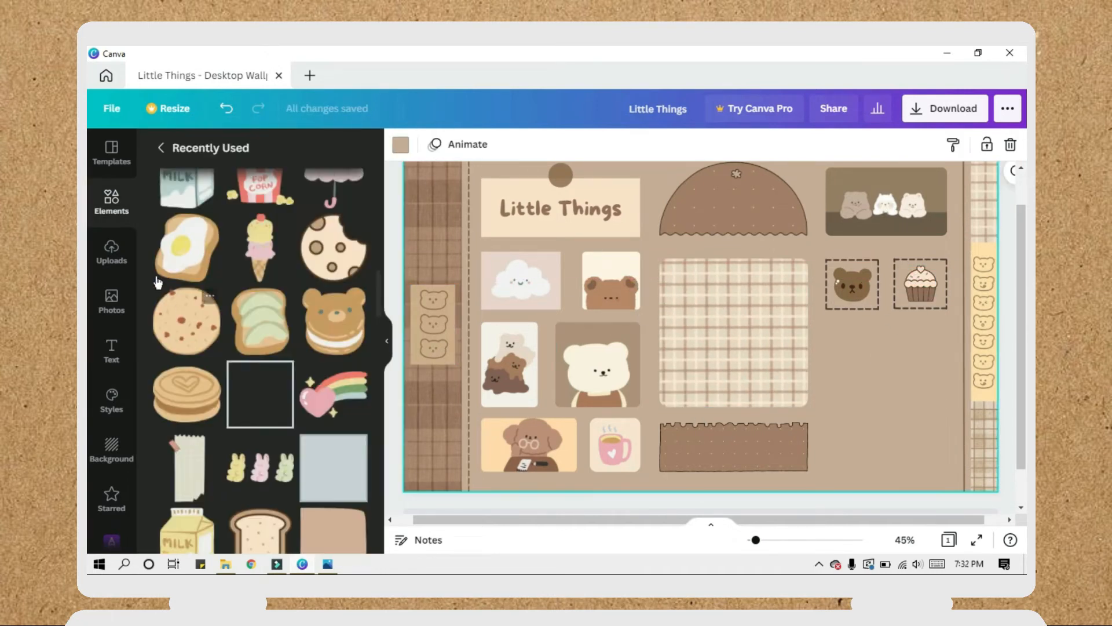
- Move the bear face and its dashed square straight down into a second row
click(124, 208)
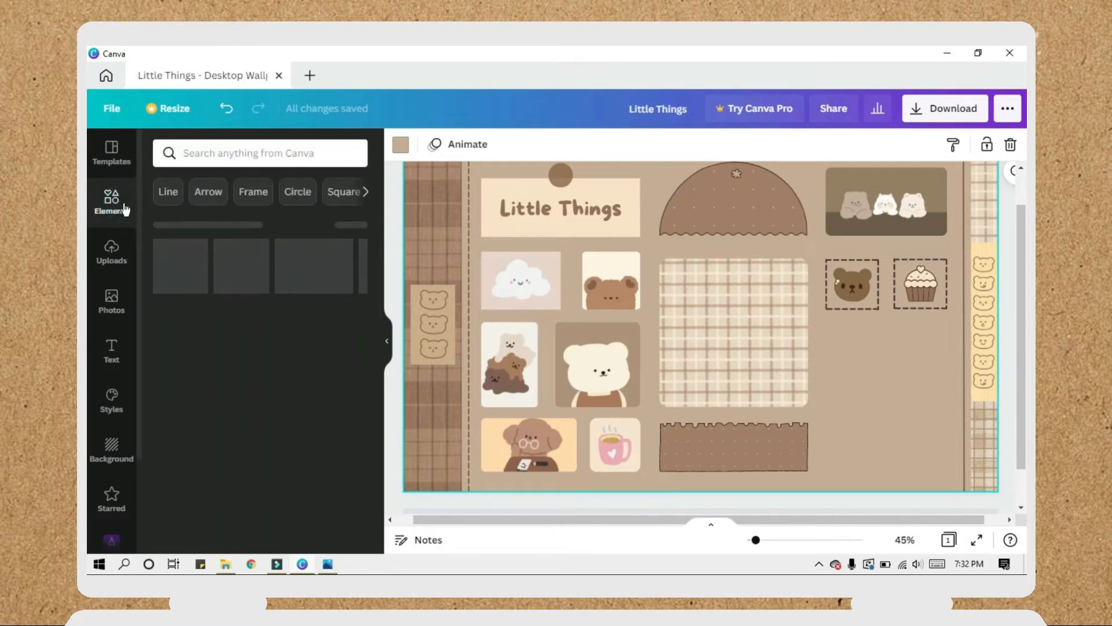
scroll(261, 348, down, 5)
drag(855, 280, 855, 353)
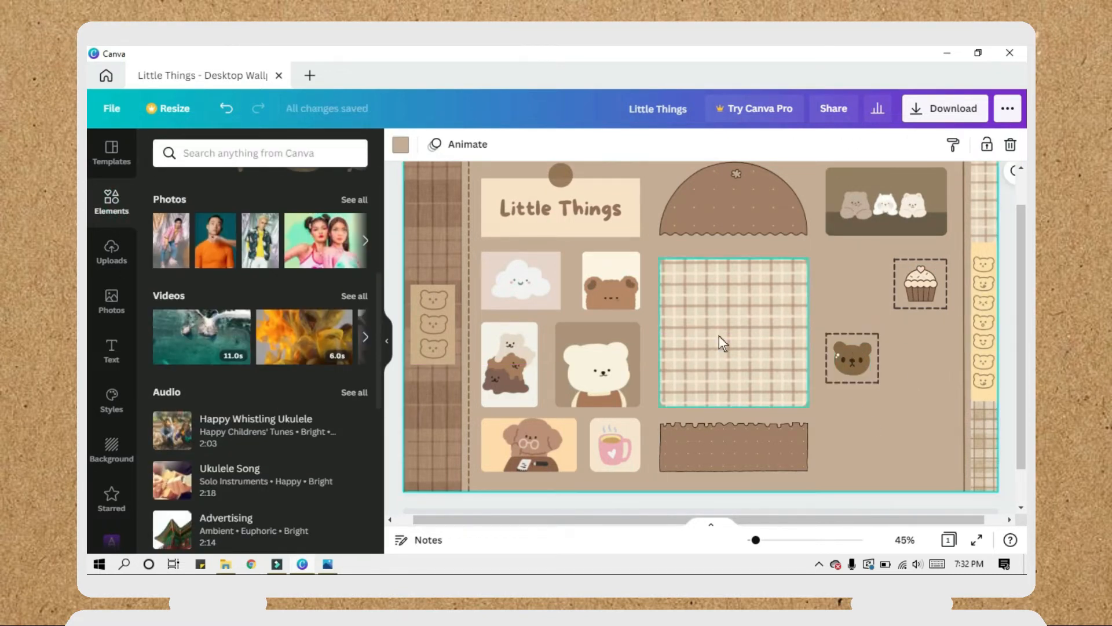
- Add small rounded square frames to the left of the cupcake square and to the right of the bear-face square
scroll(261, 376, down, 5)
drag(301, 440, 878, 308)
drag(755, 540, 760, 540)
drag(835, 240, 838, 238)
drag(811, 264, 812, 261)
drag(836, 305, 892, 367)
click(754, 310)
click(859, 419)
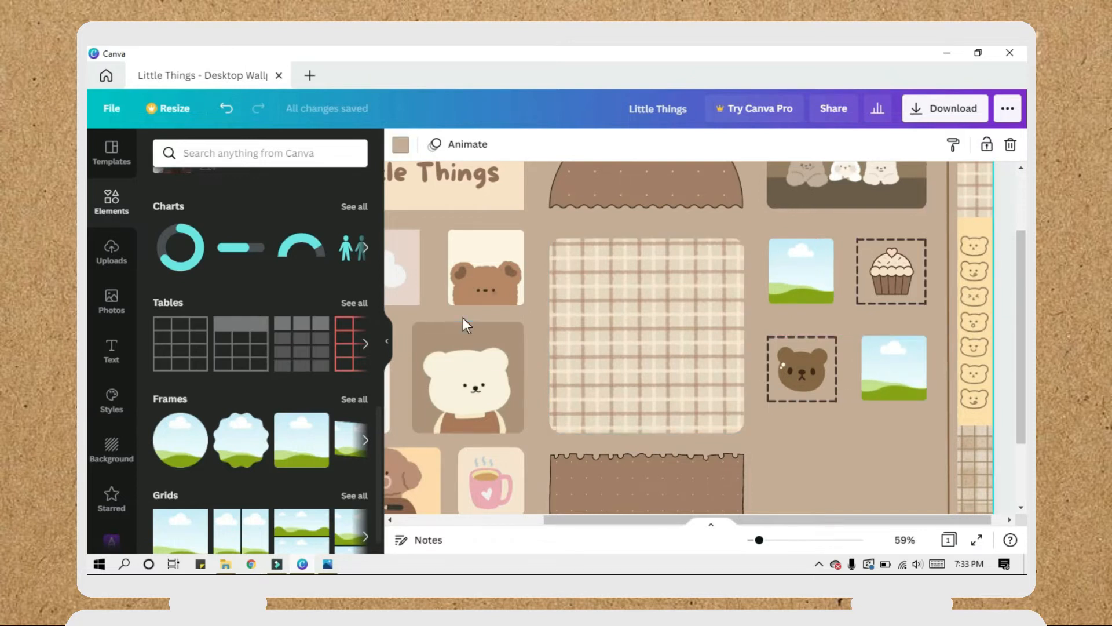
- Fill the upper small frame with the dark brown character image and the lower one with the tan character image
click(111, 252)
drag(331, 351, 801, 270)
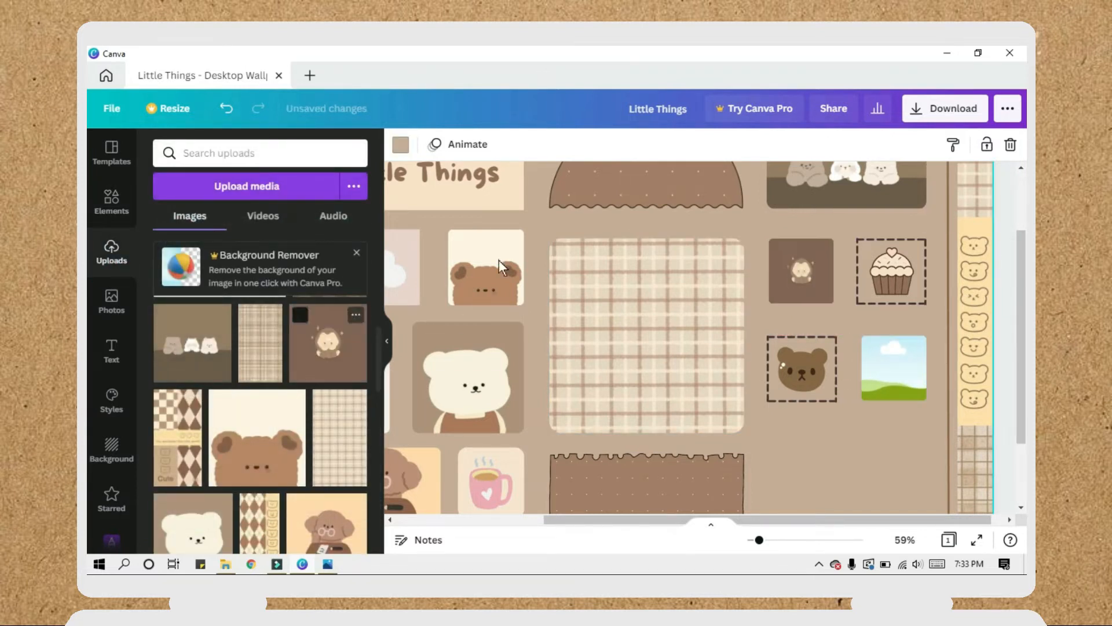
drag(380, 367, 894, 379)
- Fine-tune the placement of the small picture frames and dashed squares in the grid beneath the three-bears picture
drag(759, 540, 755, 540)
click(858, 221)
drag(817, 242, 871, 227)
click(846, 293)
drag(864, 310, 848, 295)
drag(877, 251, 943, 326)
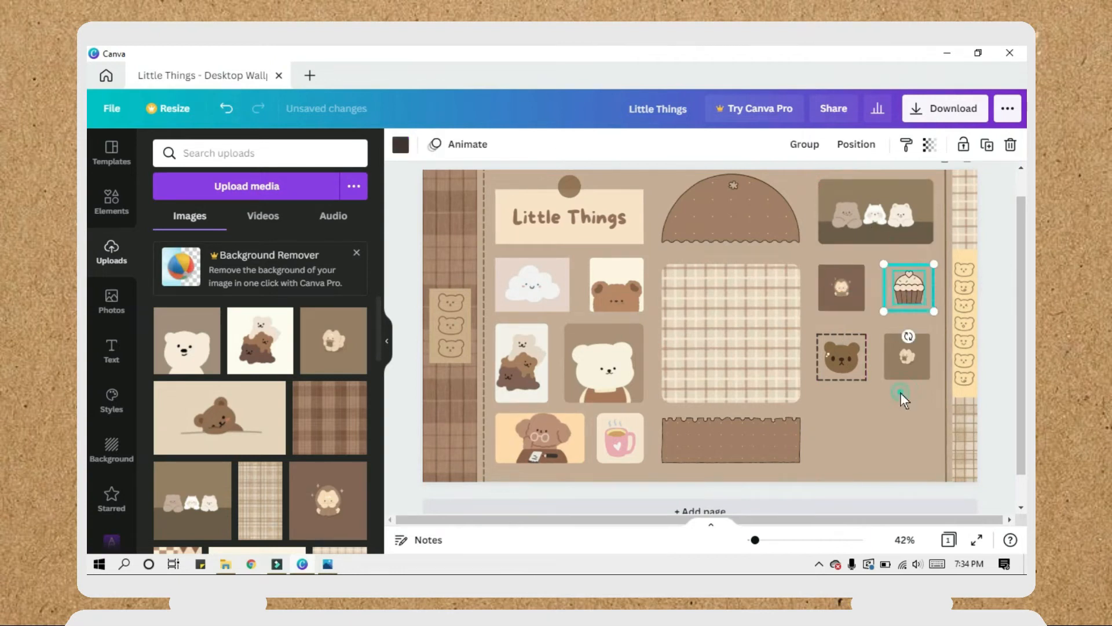
click(908, 357)
click(872, 421)
- Duplicate the puppy picture frame below the small squares, enlarge the copy to the grid's width and fill it with the resting brown bear image
click(520, 433)
alt+drag(520, 434, 841, 418)
drag(910, 451, 932, 461)
drag(197, 416, 902, 442)
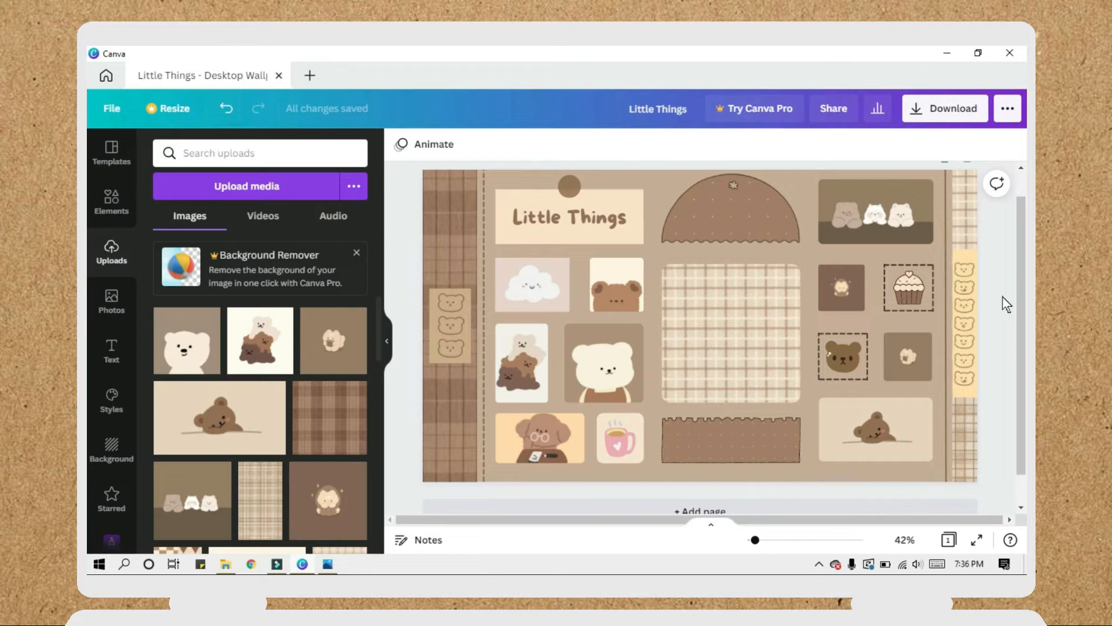
- Download the design as a PNG and save it as Little Things in the Brown cute folder
click(971, 116)
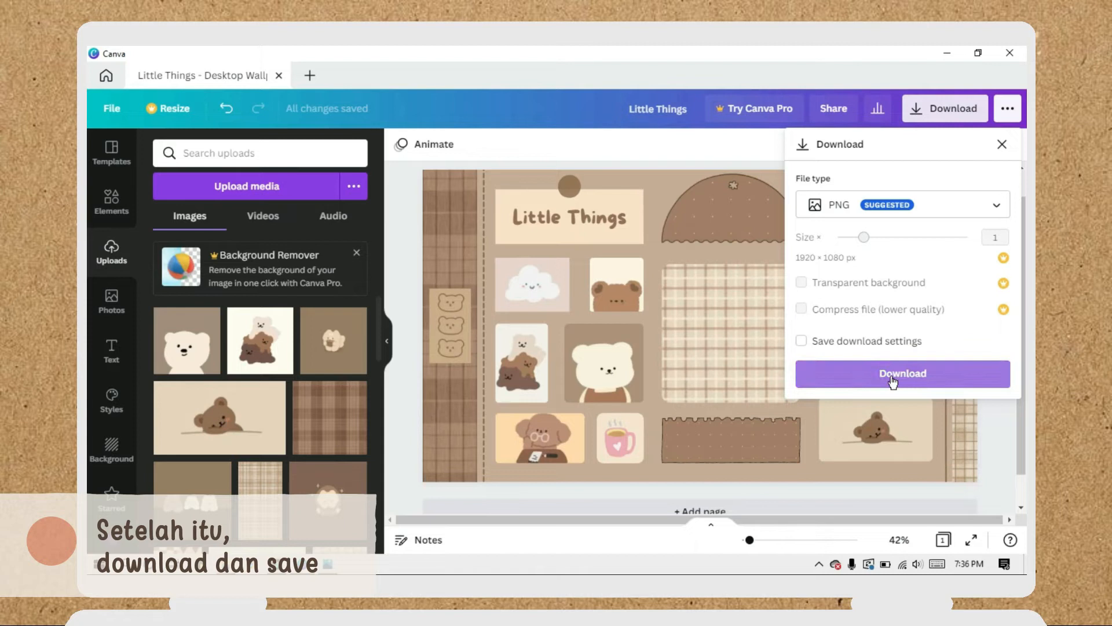
click(892, 377)
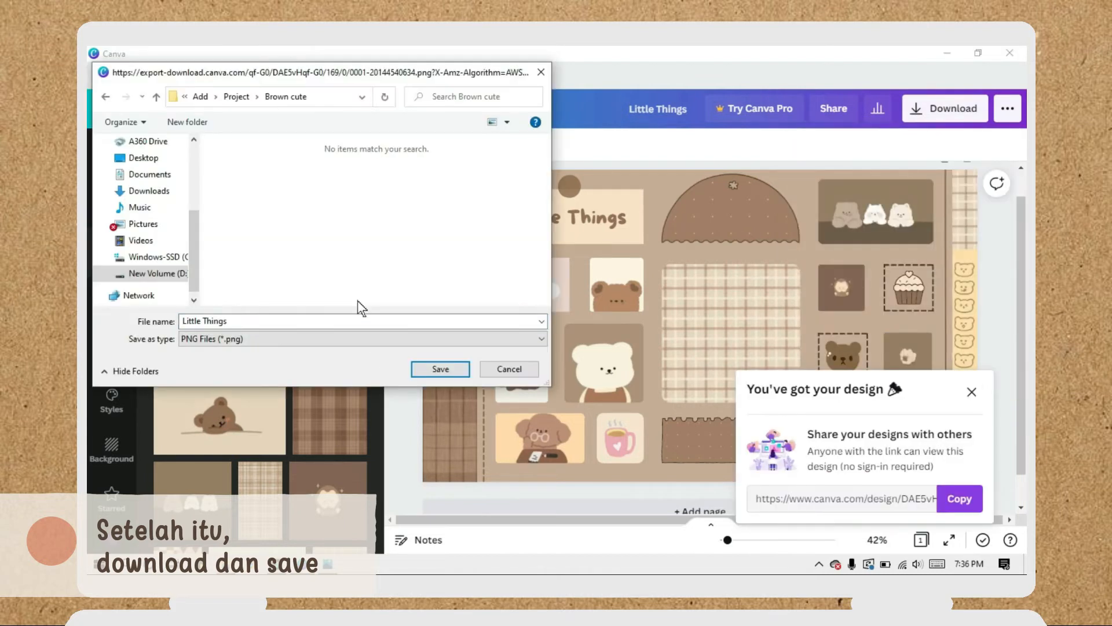
click(427, 371)
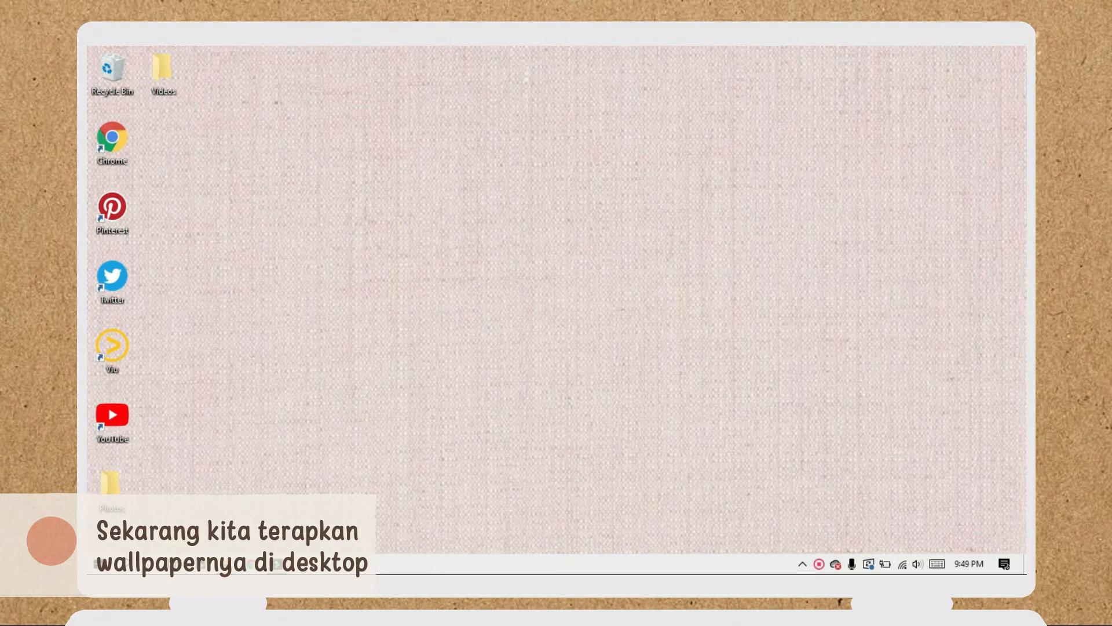
- Set the Little Things picture from the Brown cute folder as the Windows desktop background and close the settings
right_click(545, 189)
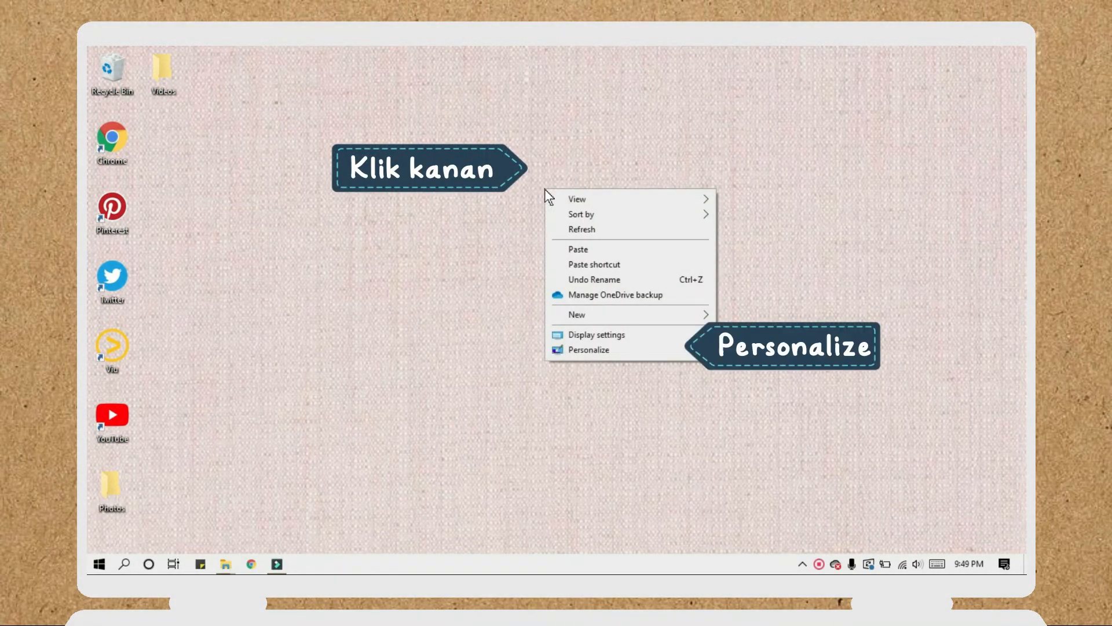
click(594, 348)
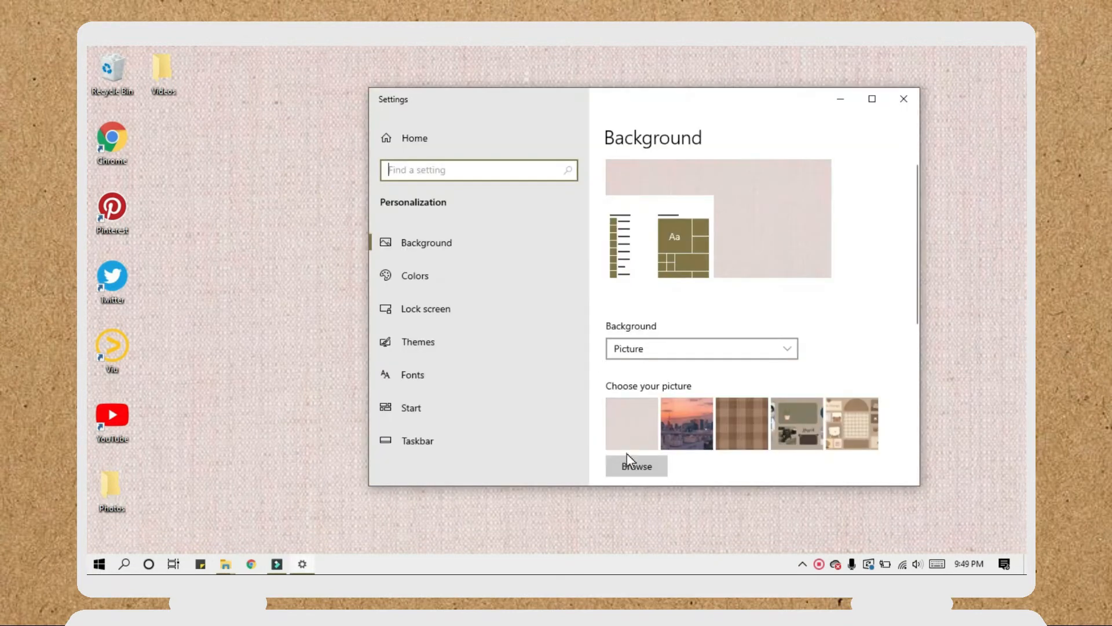
click(628, 459)
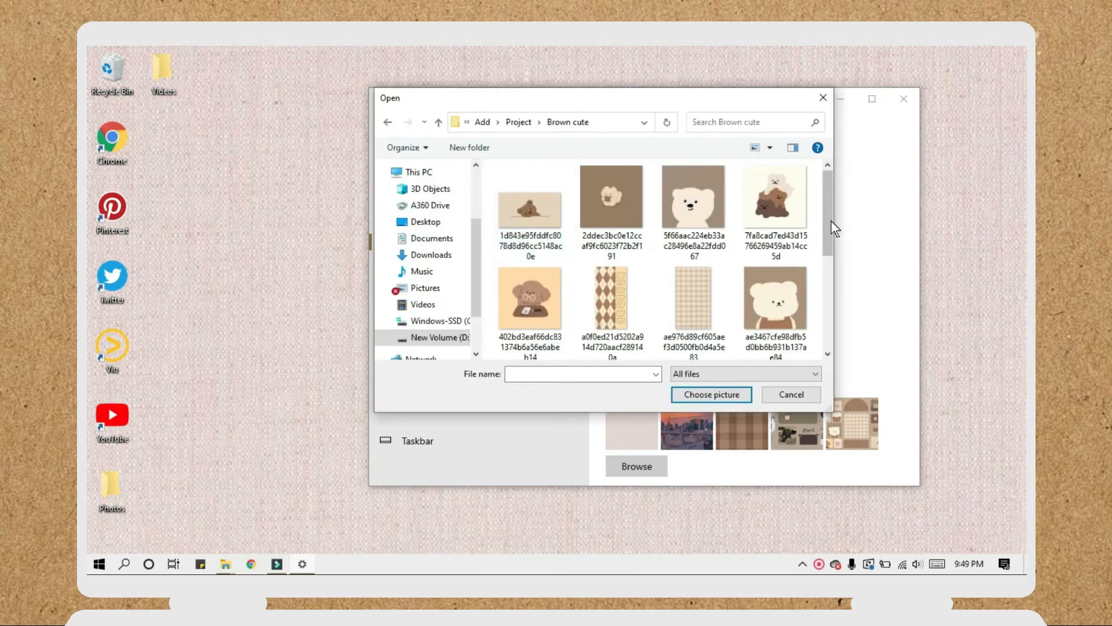
drag(829, 217, 826, 322)
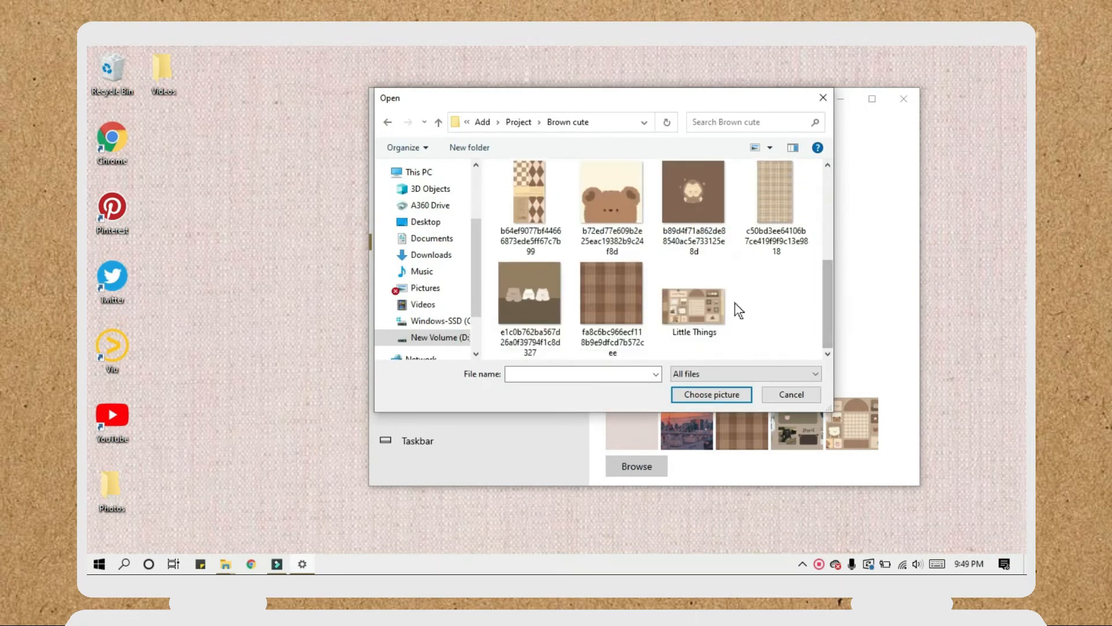
click(712, 300)
click(728, 398)
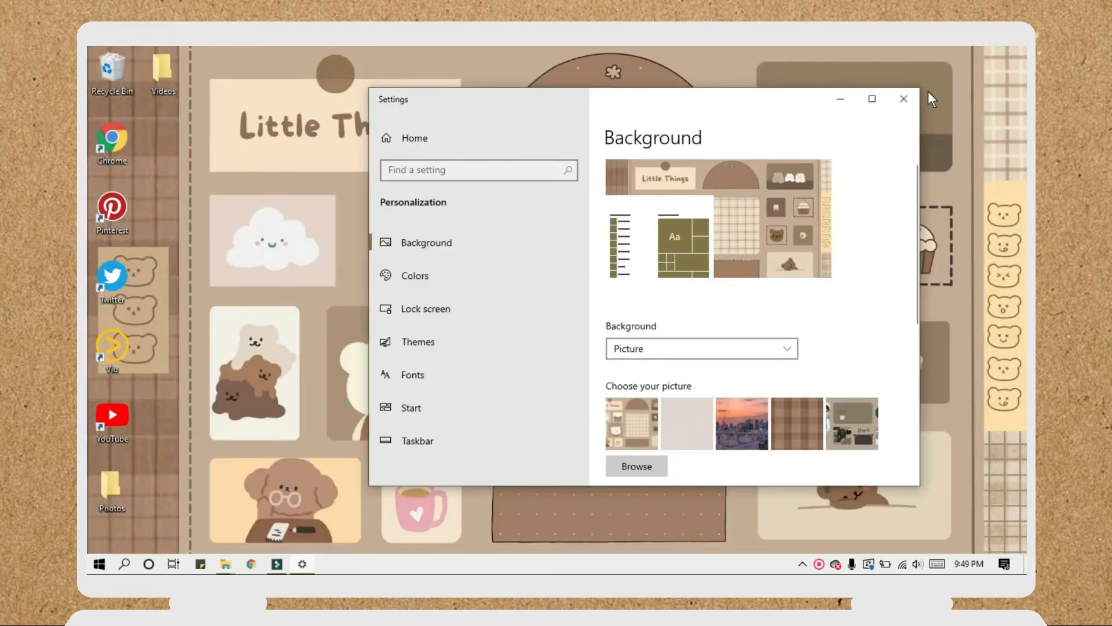
click(907, 99)
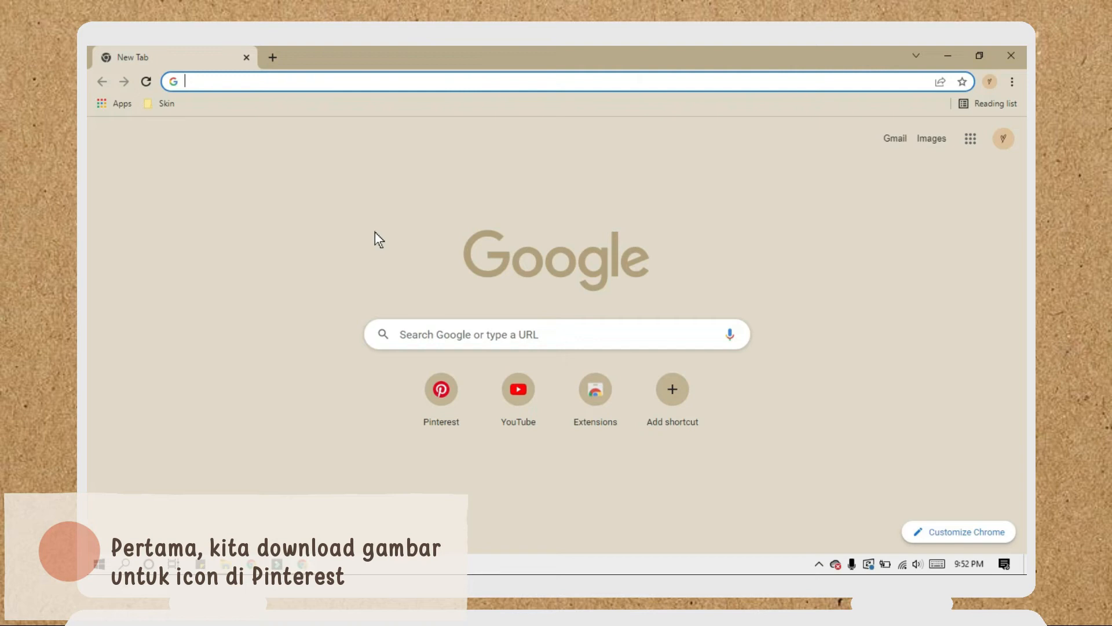
- Go to id.pinterest.com in Chrome and search for "app icon brown"
click(387, 84)
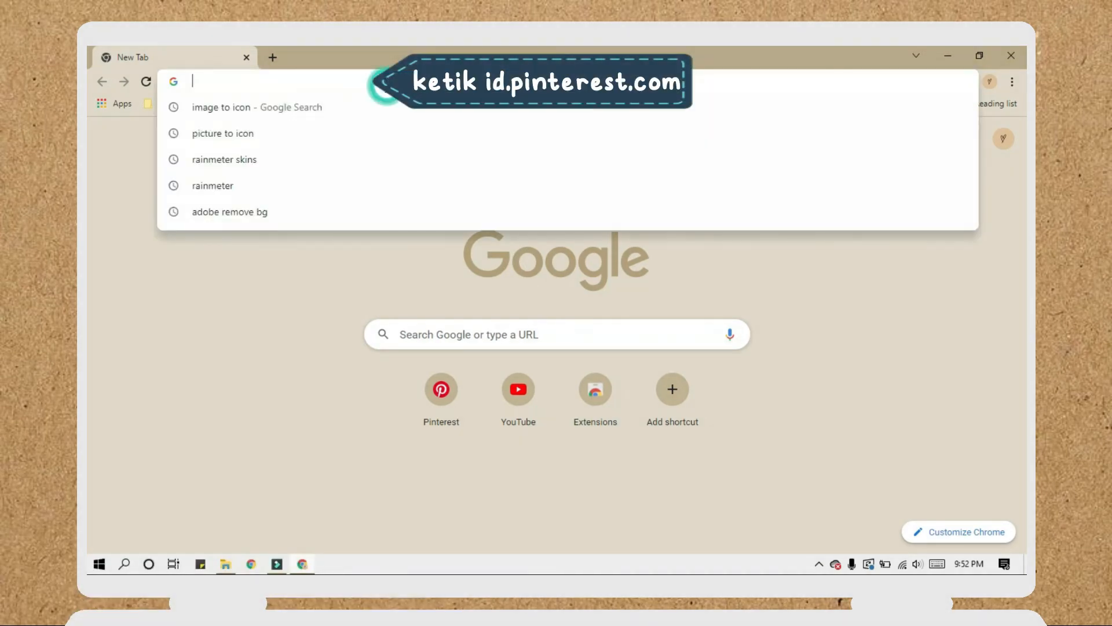
text(id.pinterest.com)
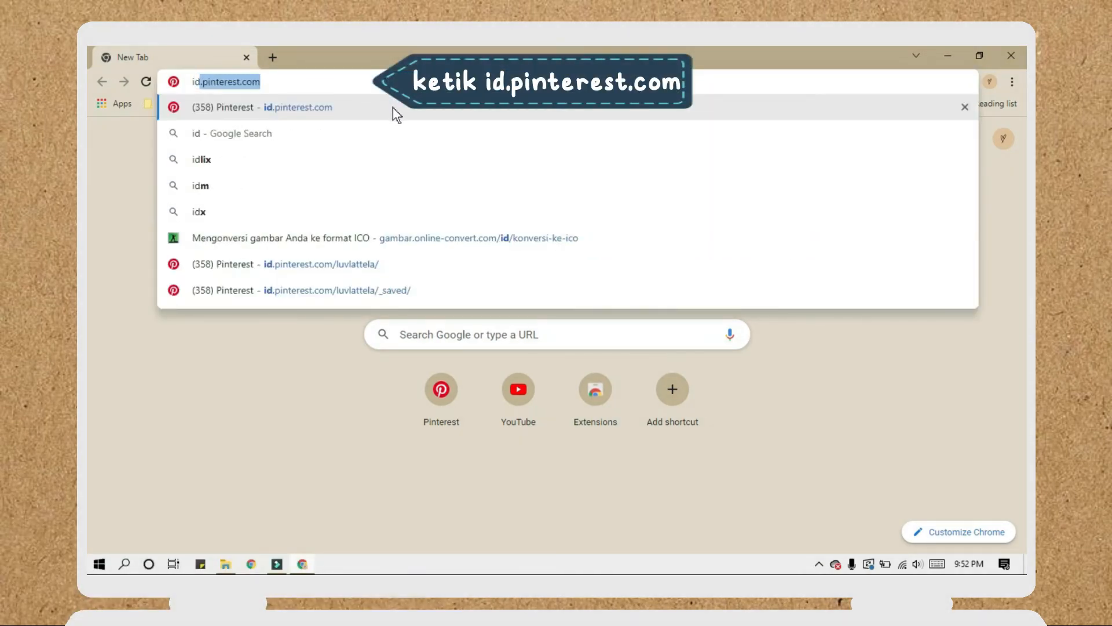
key(Return)
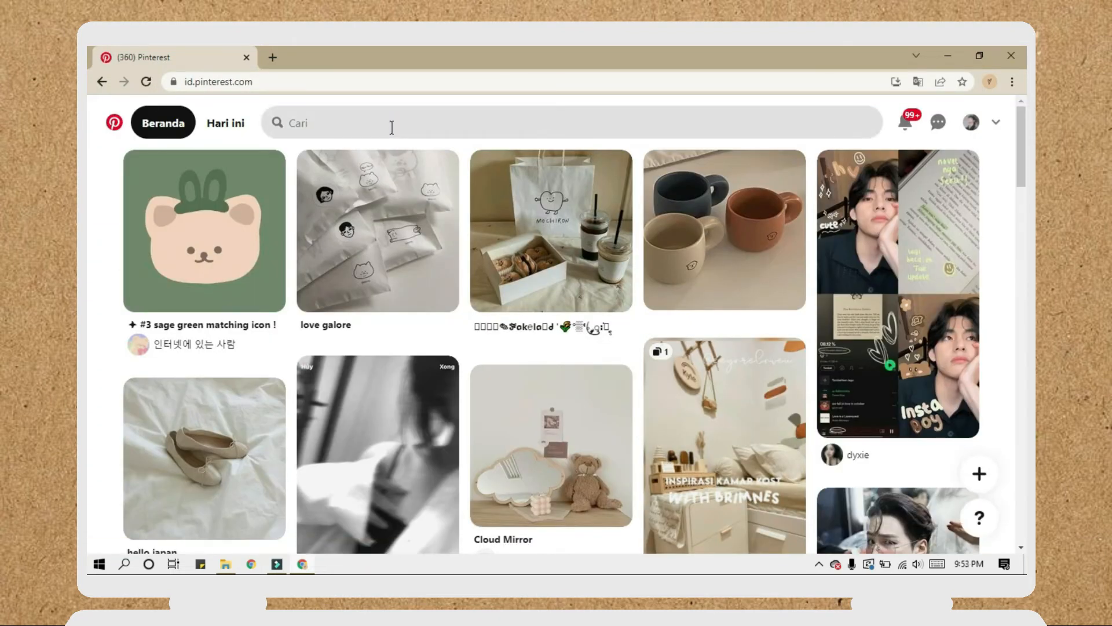
click(391, 127)
text(app icon brown)
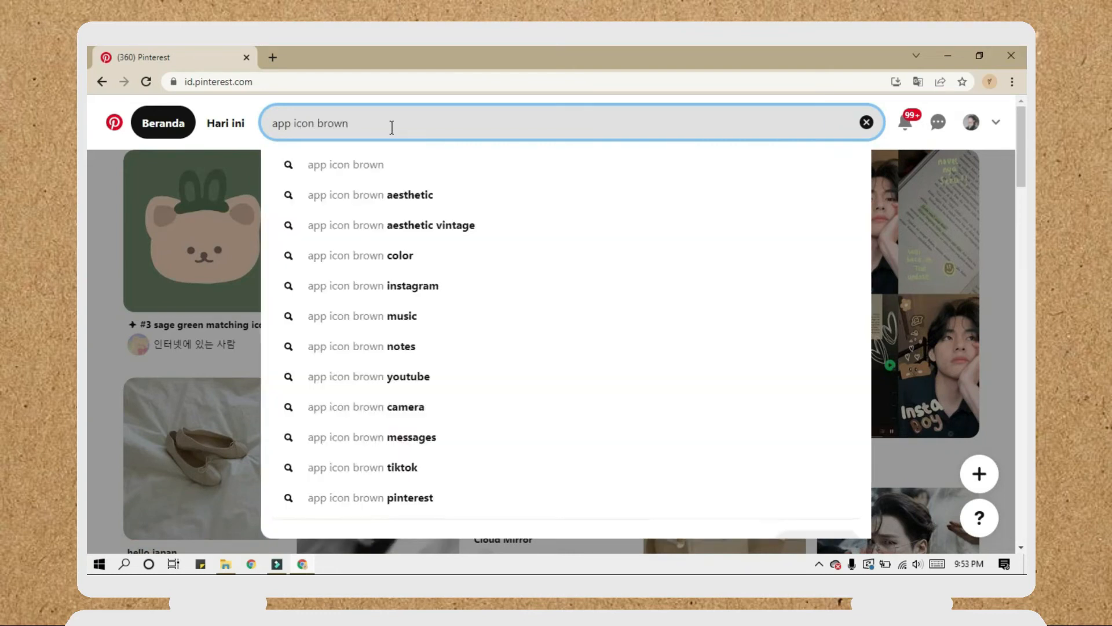
key(Return)
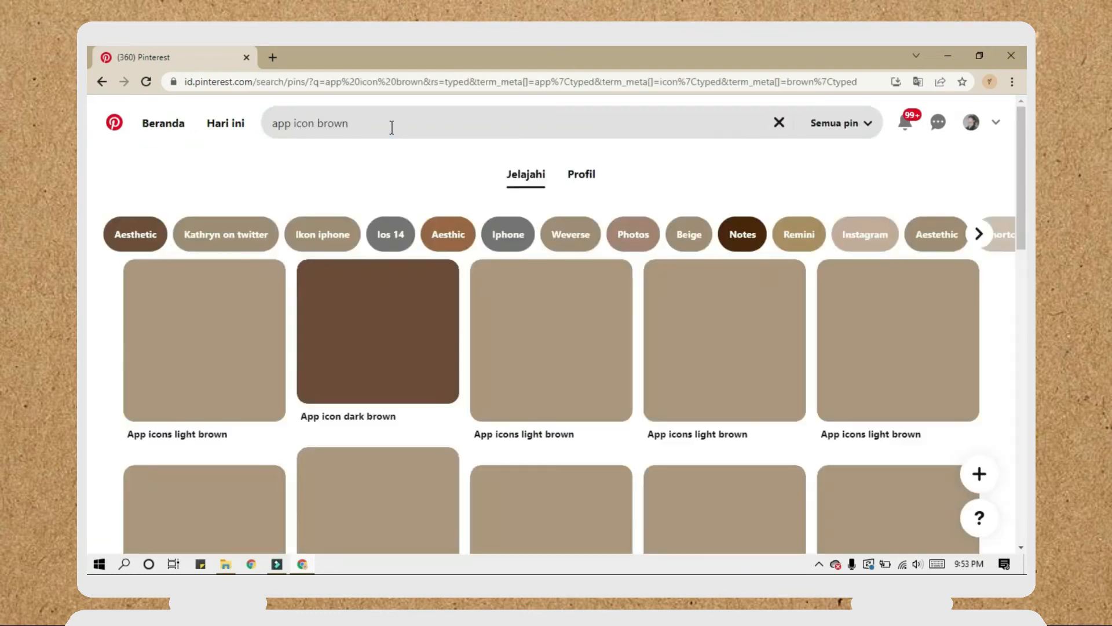
- Download the light brown YouTube icon image from the search results and dismiss the download notice
scroll(1017, 197, down, 5)
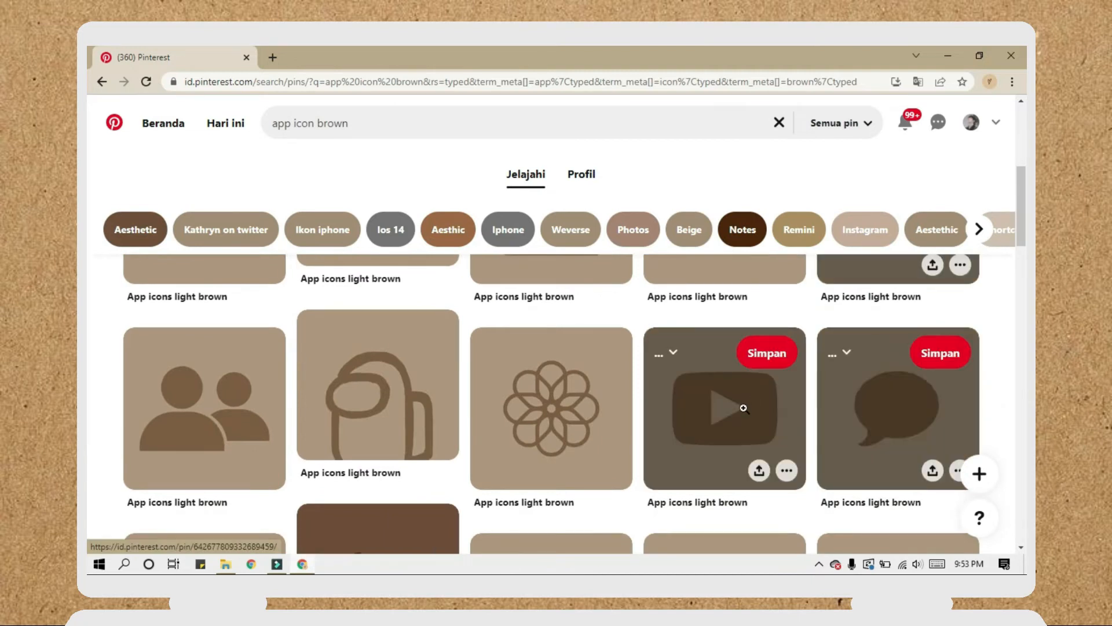
click(743, 408)
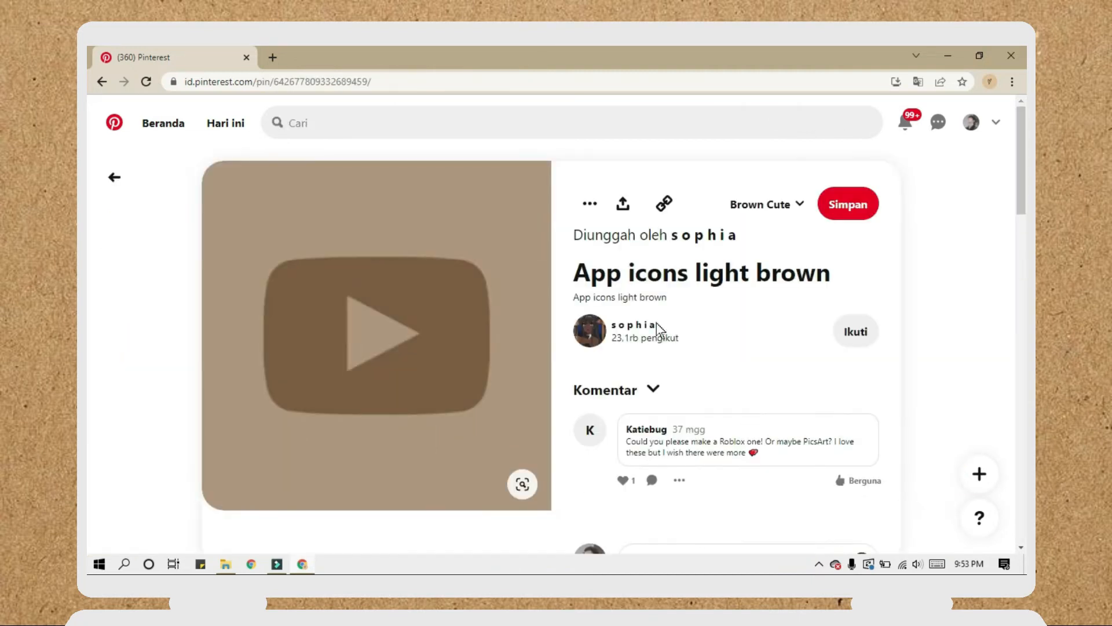
click(593, 202)
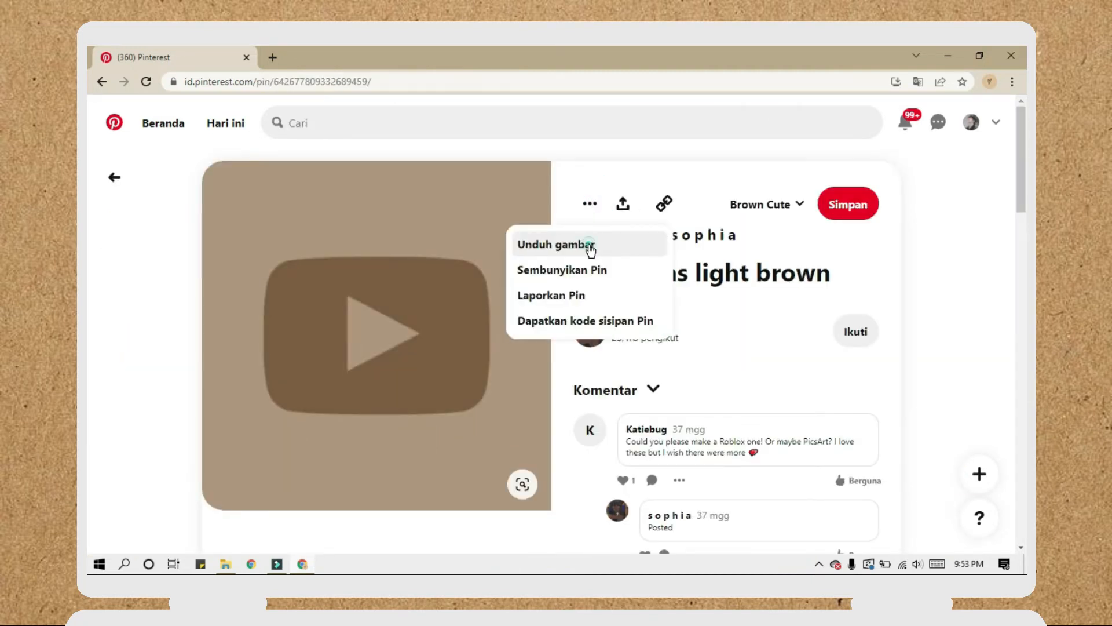
click(607, 244)
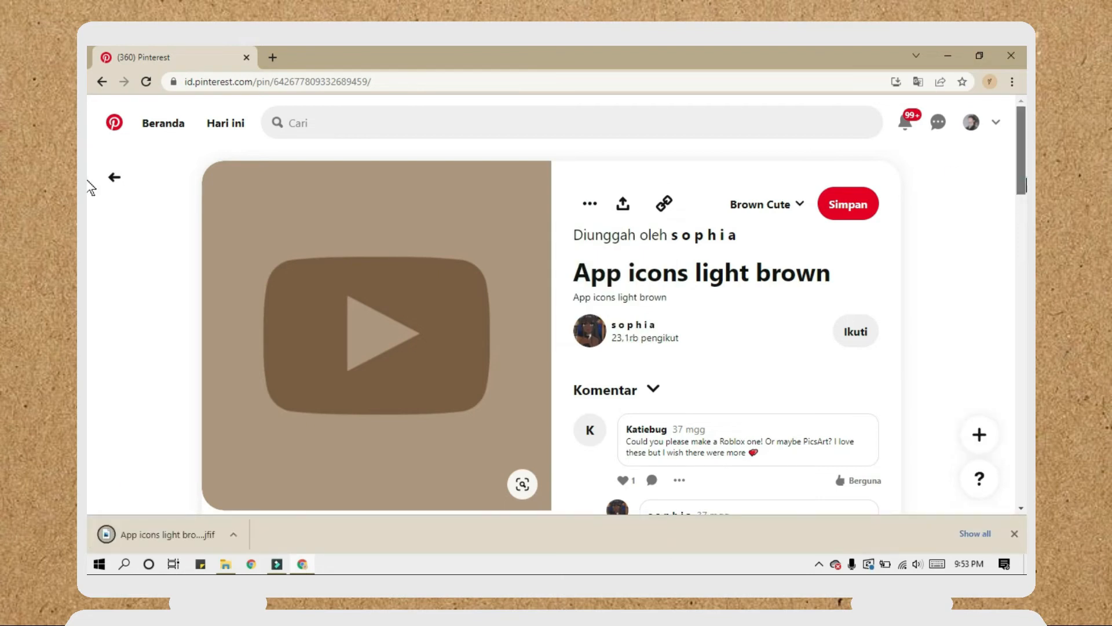
scroll(89, 184, down, 10)
click(1013, 533)
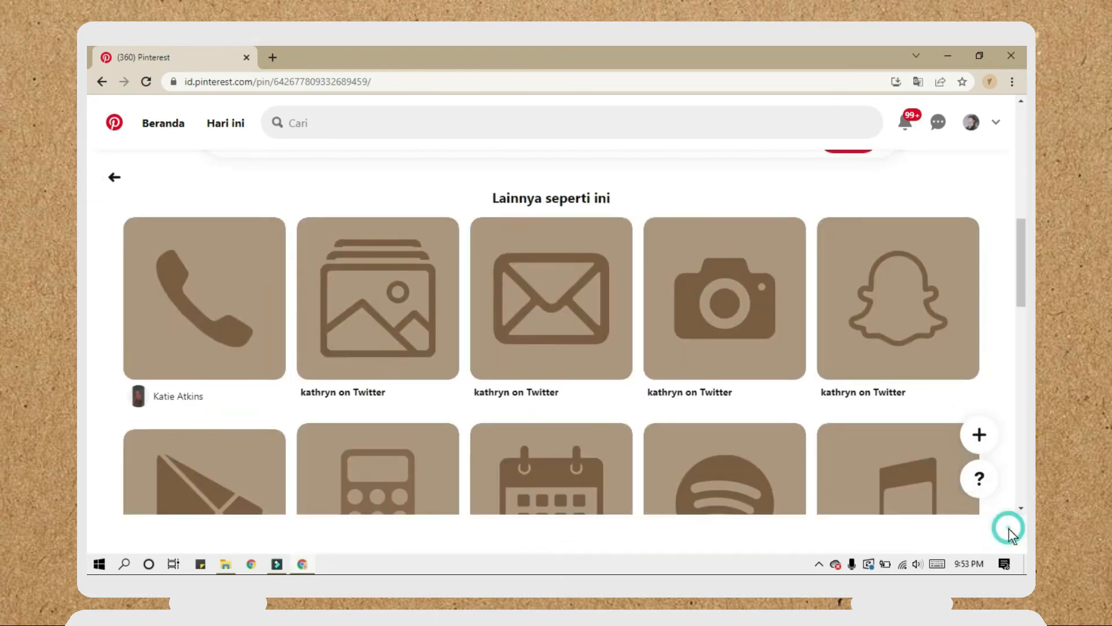
- Browse the related pins by way of the video camera icon, download the light brown Pinterest icon image and dismiss the download notice
scroll(89, 323, down, 5)
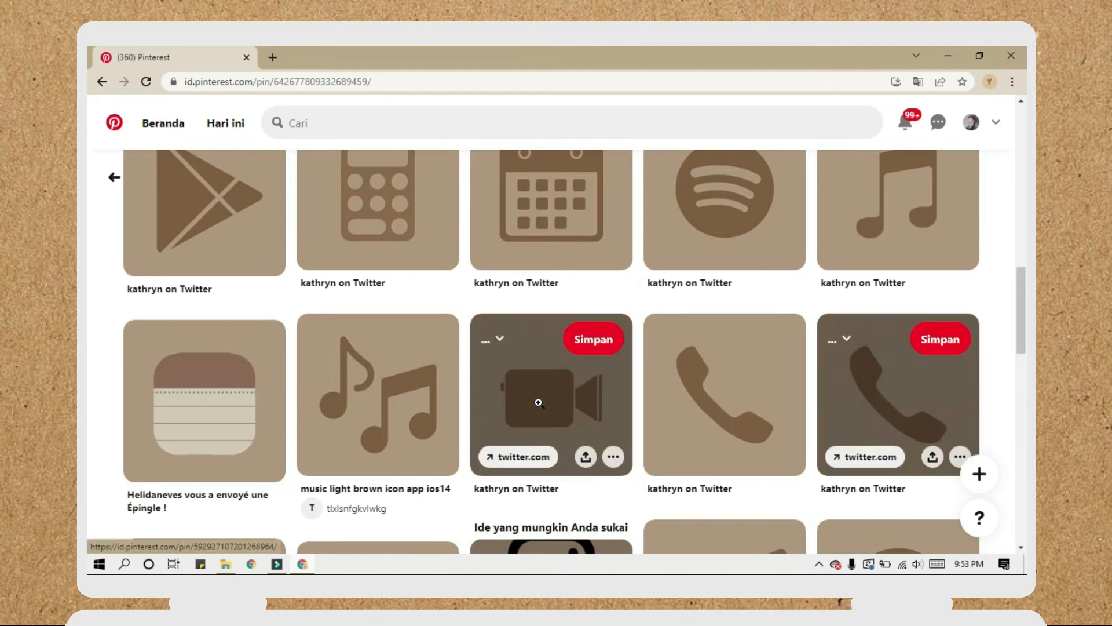
click(539, 405)
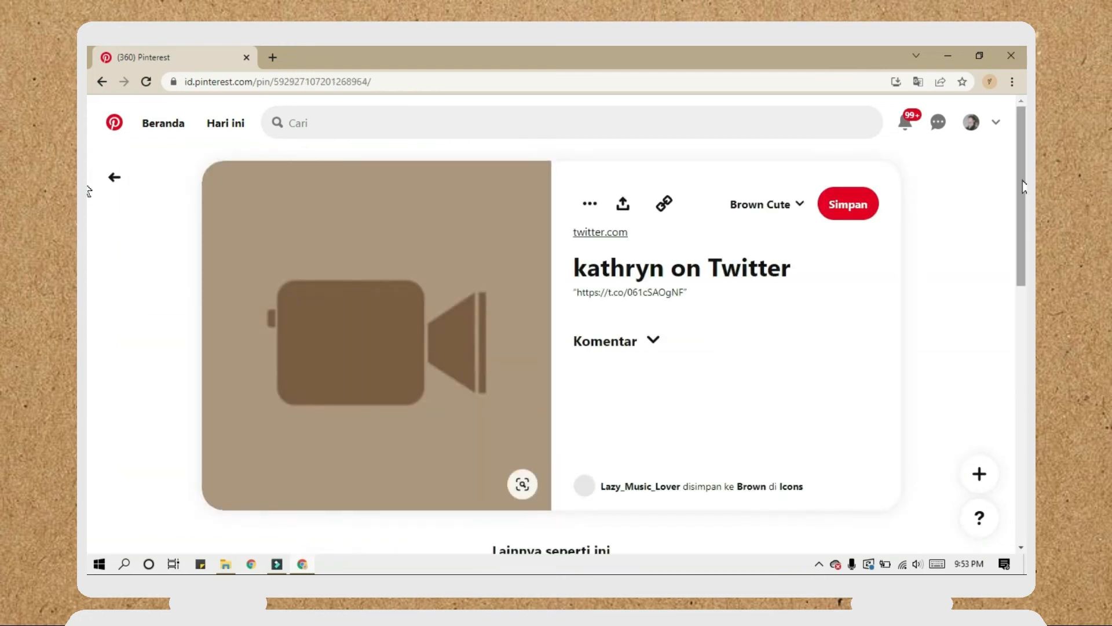
scroll(979, 325, down, 10)
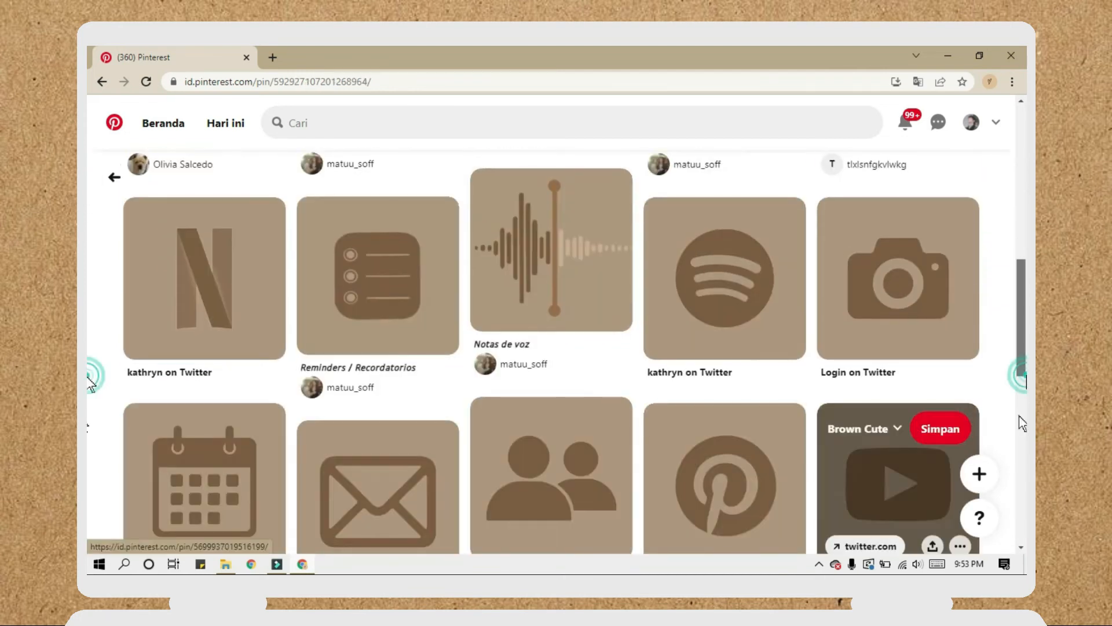
scroll(683, 348, down, 3)
click(681, 353)
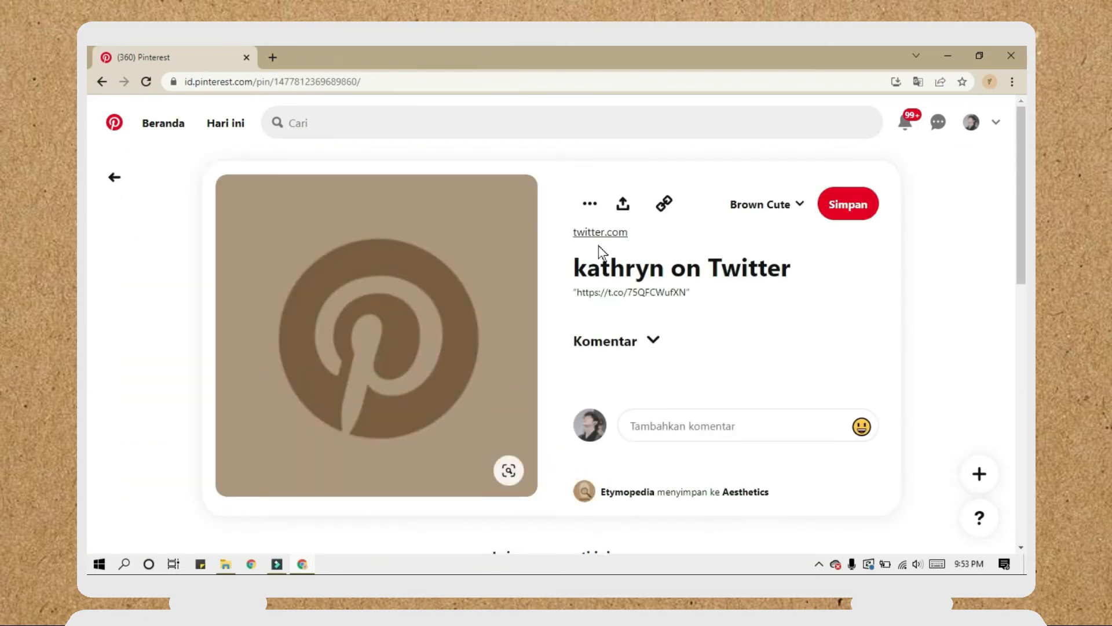
click(600, 208)
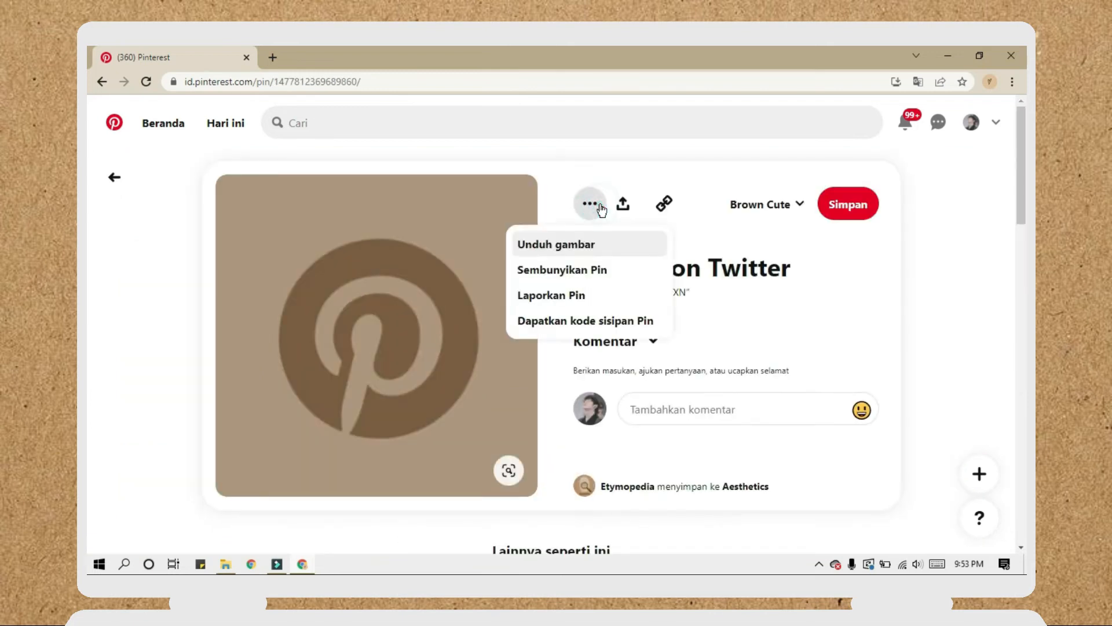
click(594, 255)
click(1008, 538)
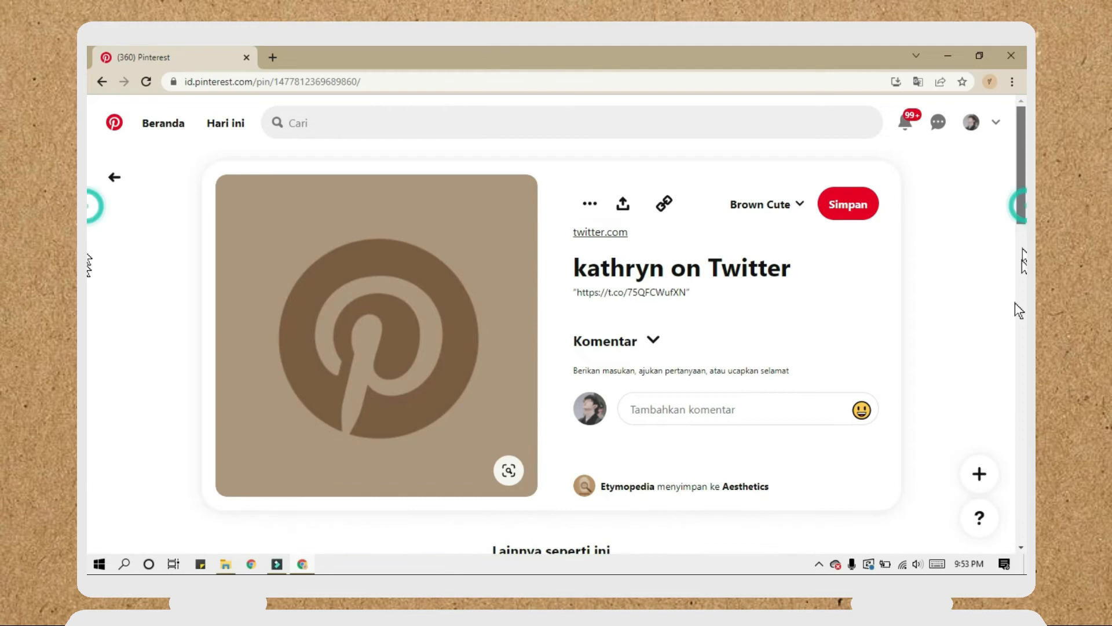
- Find the light brown Chrome icon among the related pins and download its image
scroll(1010, 328, down, 10)
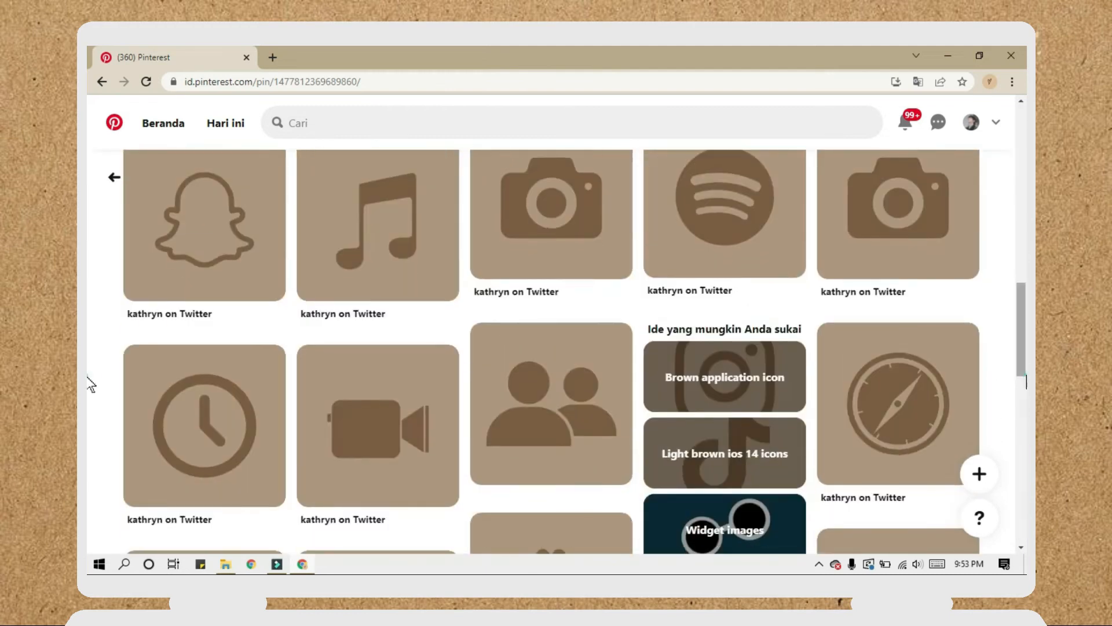
scroll(999, 481, down, 6)
click(284, 284)
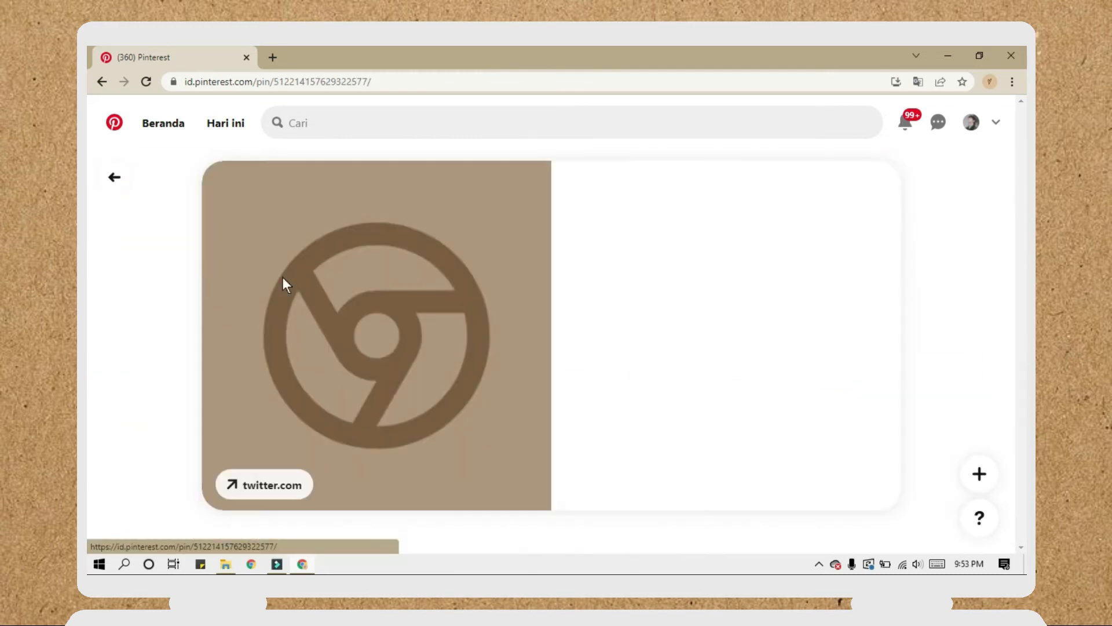
click(589, 204)
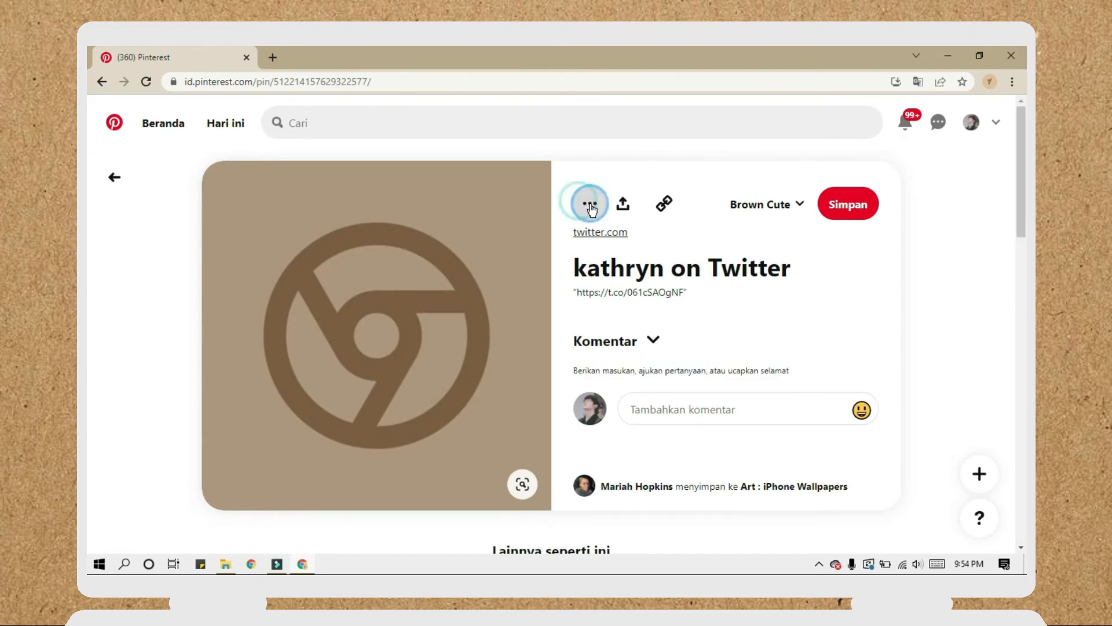
click(611, 257)
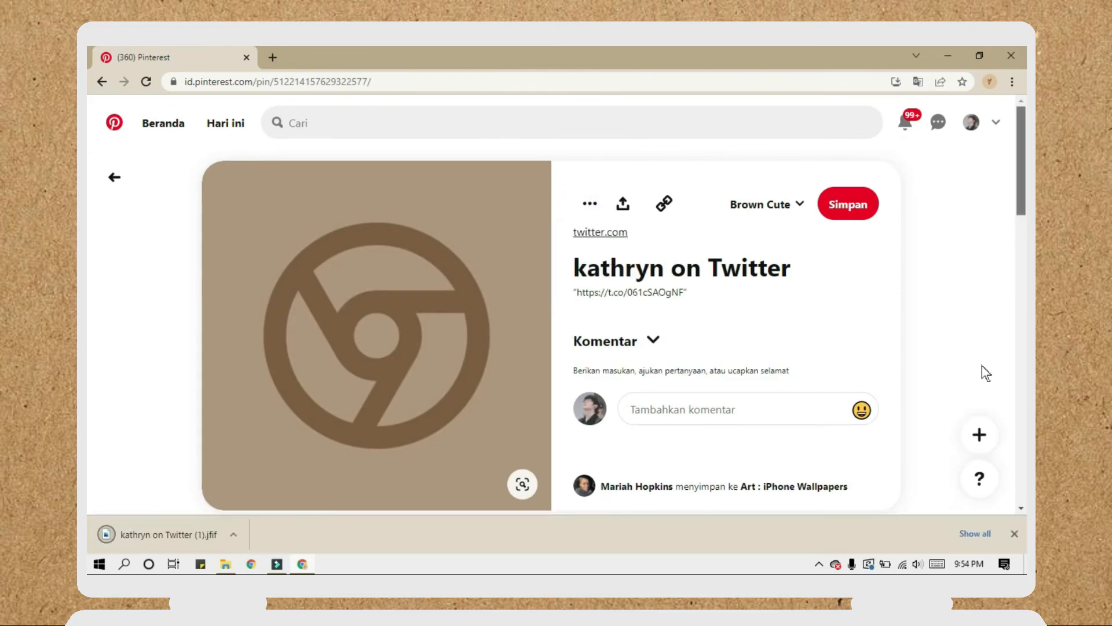
- Find the light brown folder icon among the related pins and download its image
scroll(982, 366, down, 5)
scroll(958, 436, down, 8)
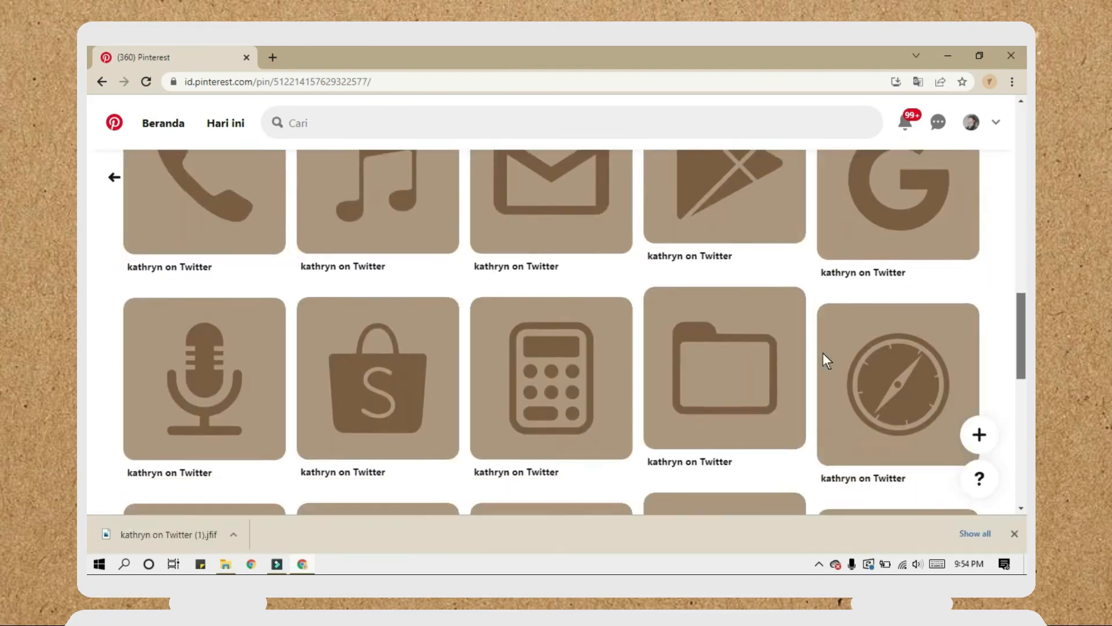
click(724, 365)
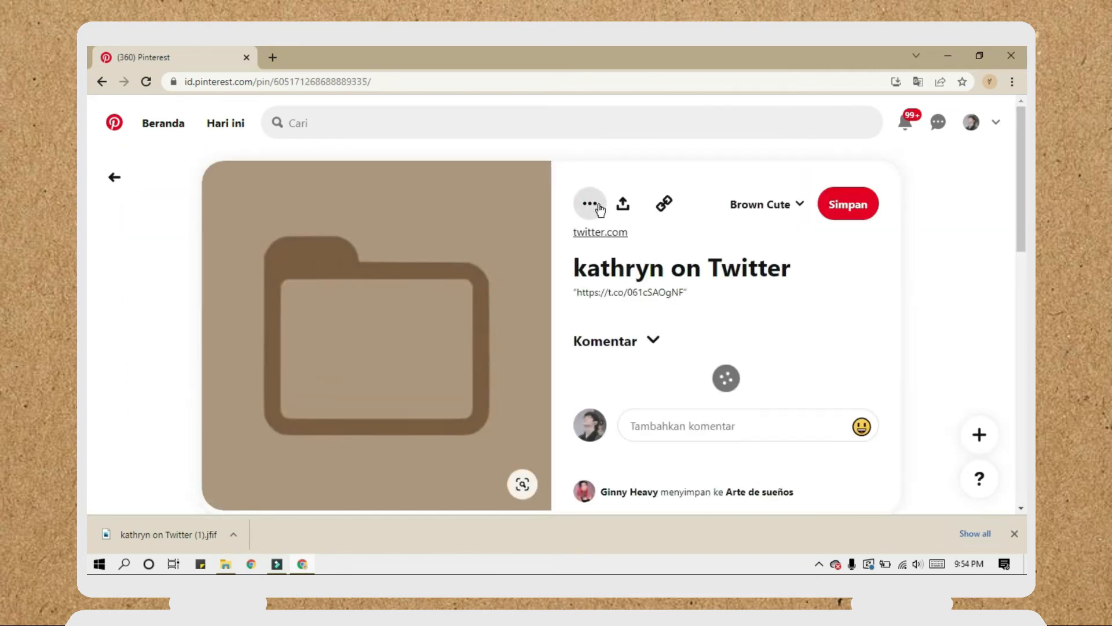
click(599, 208)
click(581, 247)
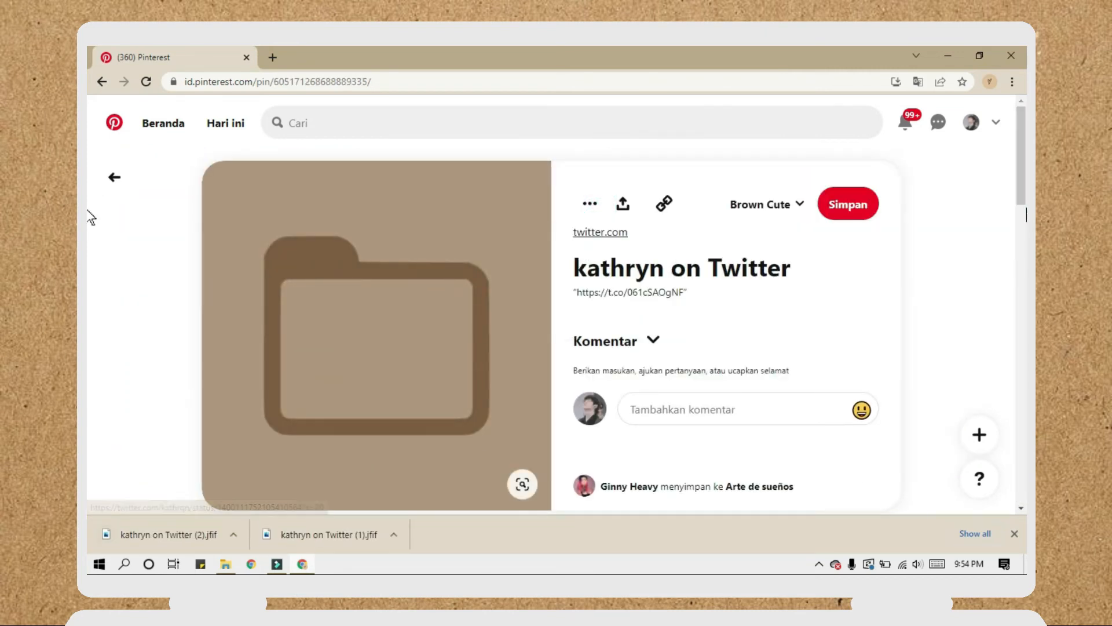
- Browse the related light brown icon pins below the folder icon and dismiss the download notice
scroll(1008, 279, down, 5)
scroll(1010, 266, down, 9)
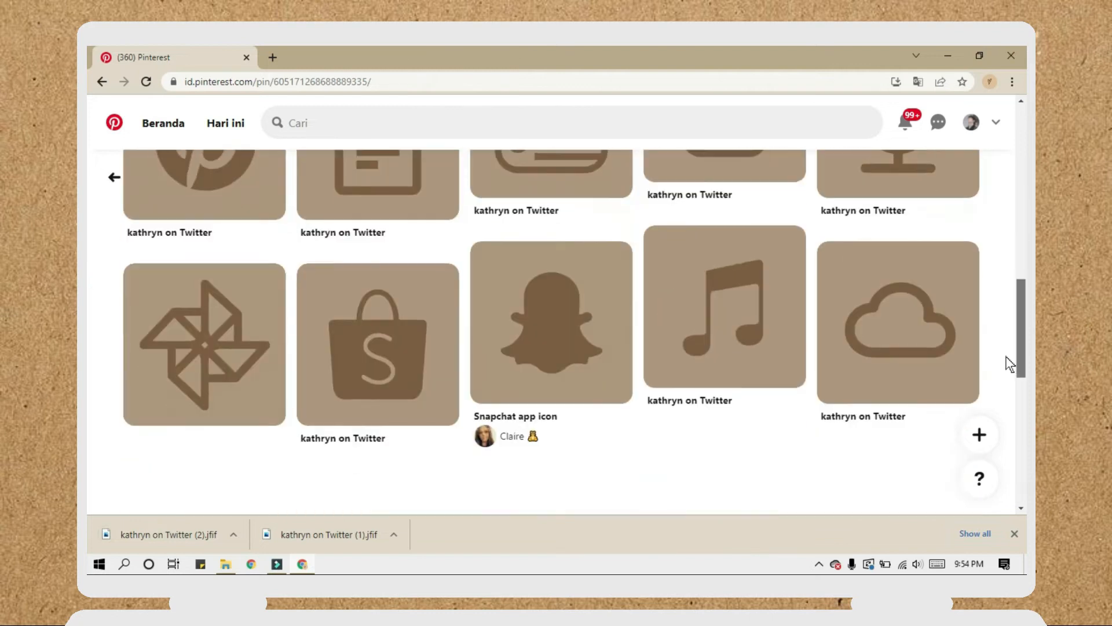
click(1011, 534)
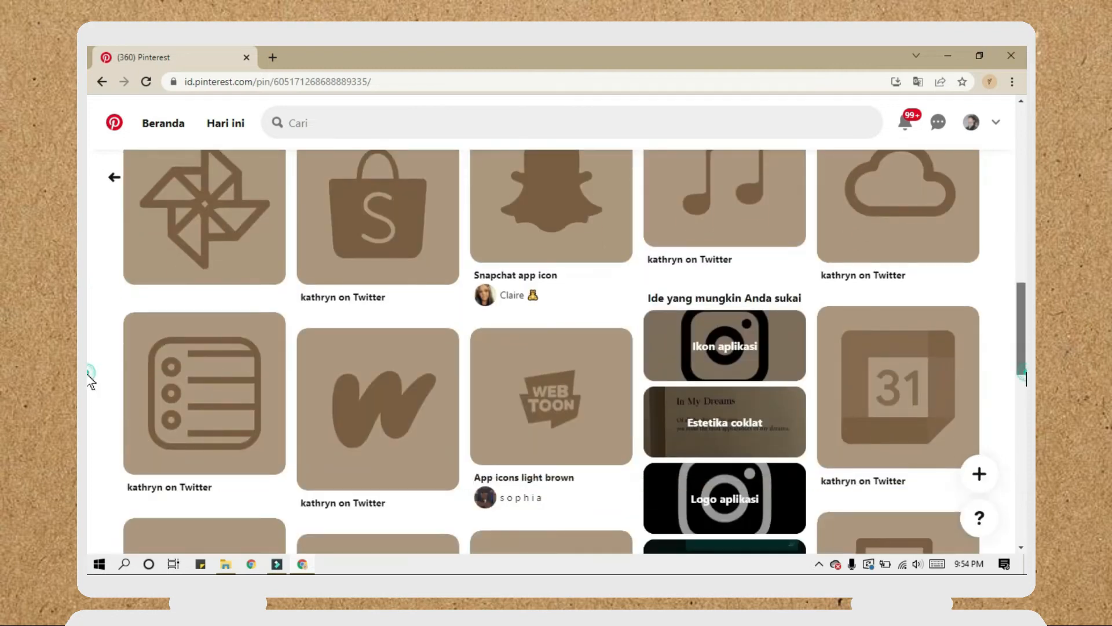
scroll(1022, 480, down, 5)
drag(1023, 462, 1010, 287)
scroll(1018, 354, down, 5)
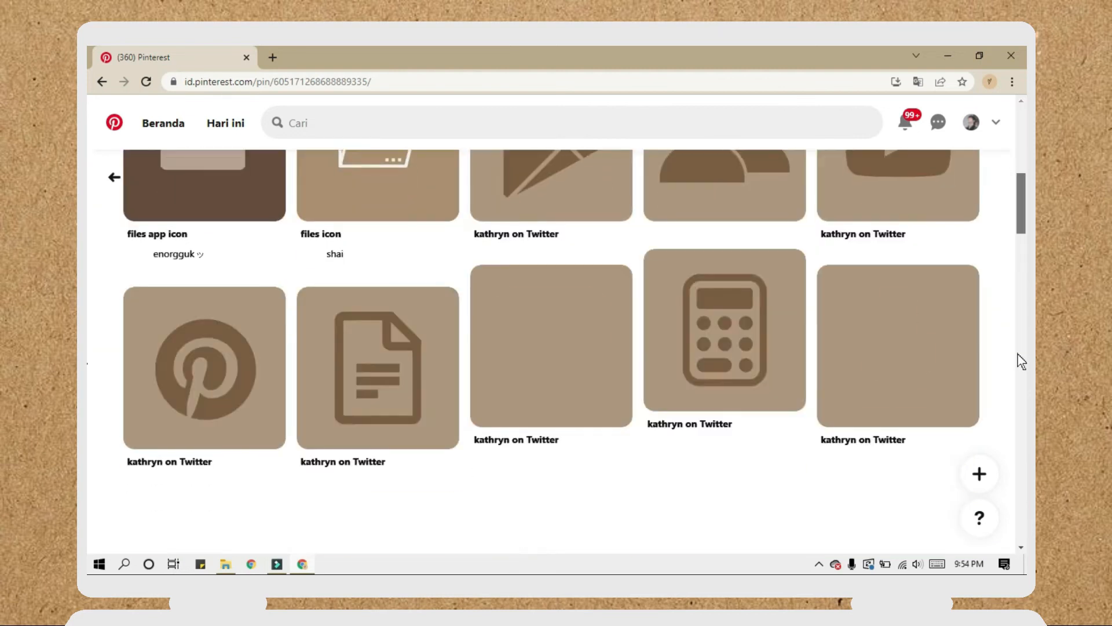
scroll(1019, 361, up, 5)
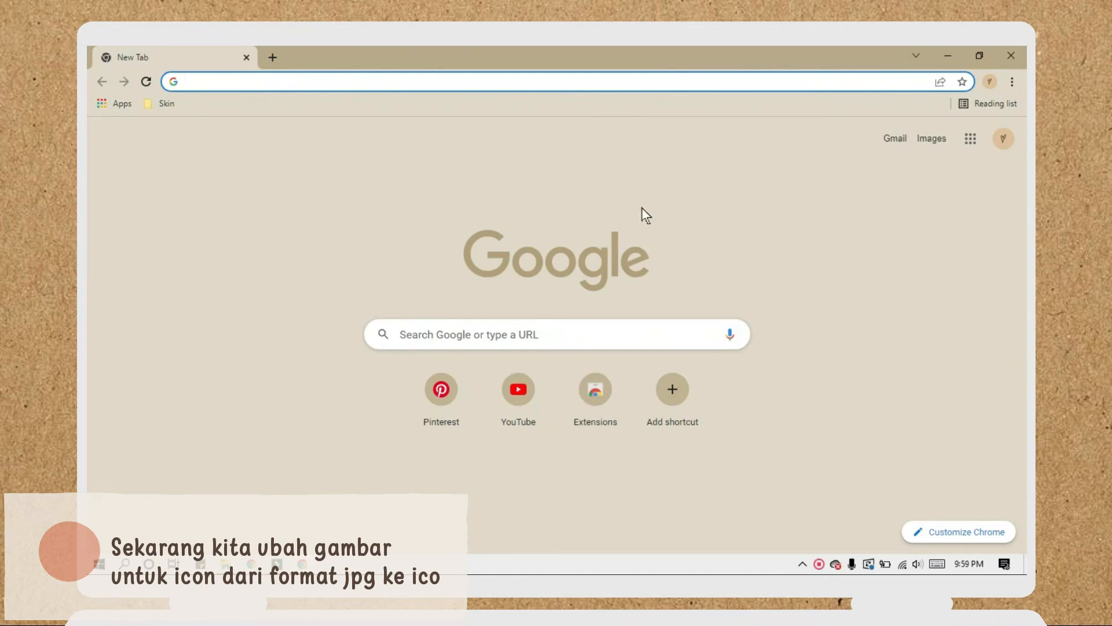
- Search the web for "image to icon" and open the Online converter page for converting images to ICO
text(ima)
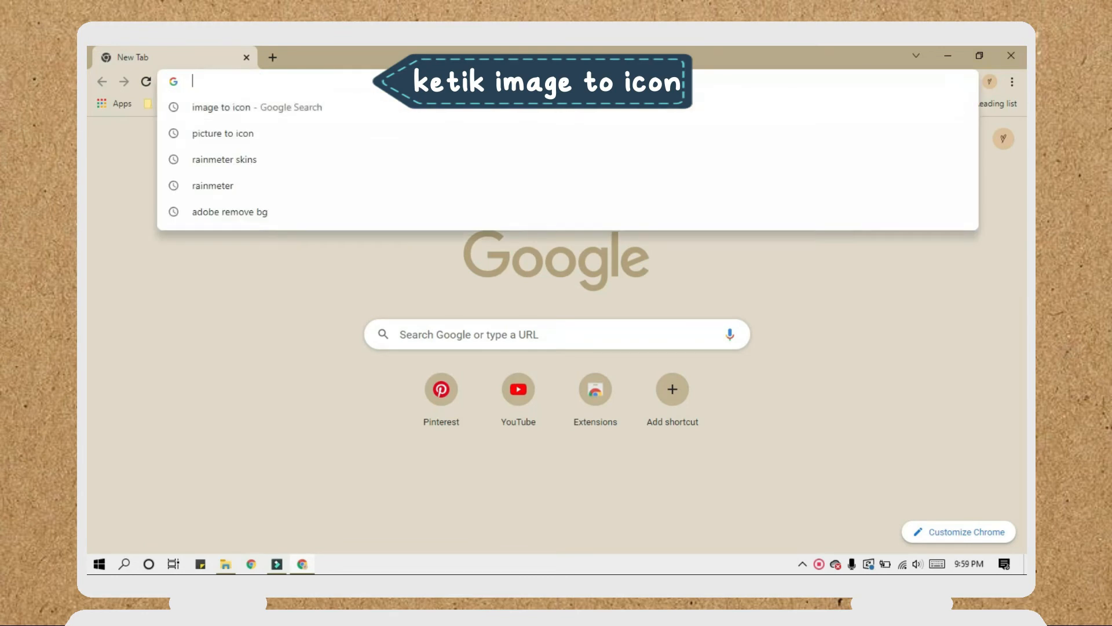
text(ge to ic)
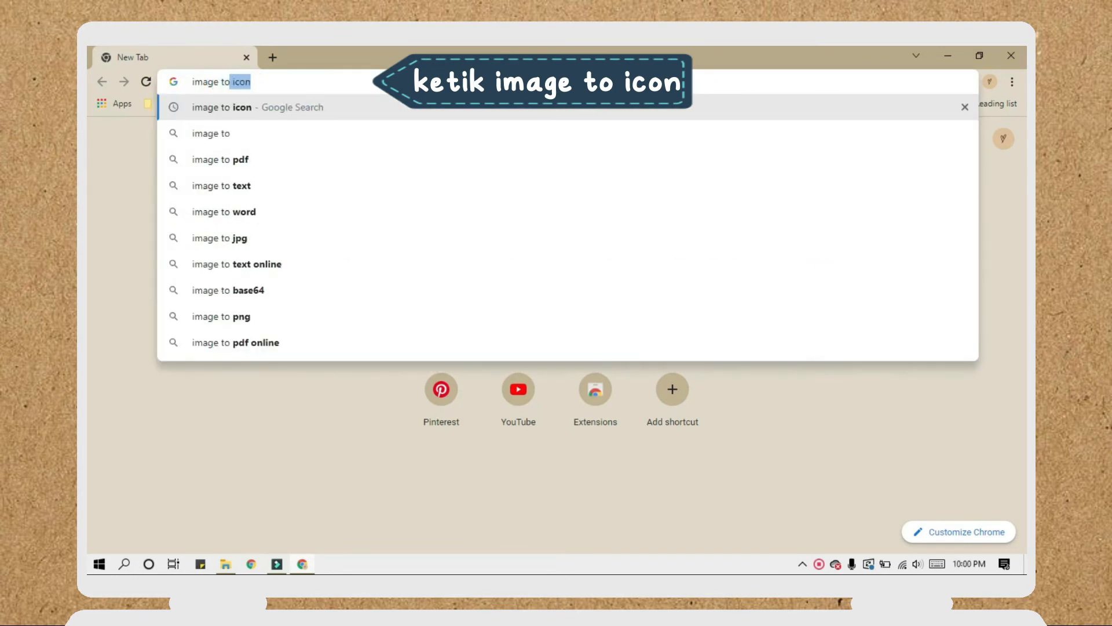
text(on)
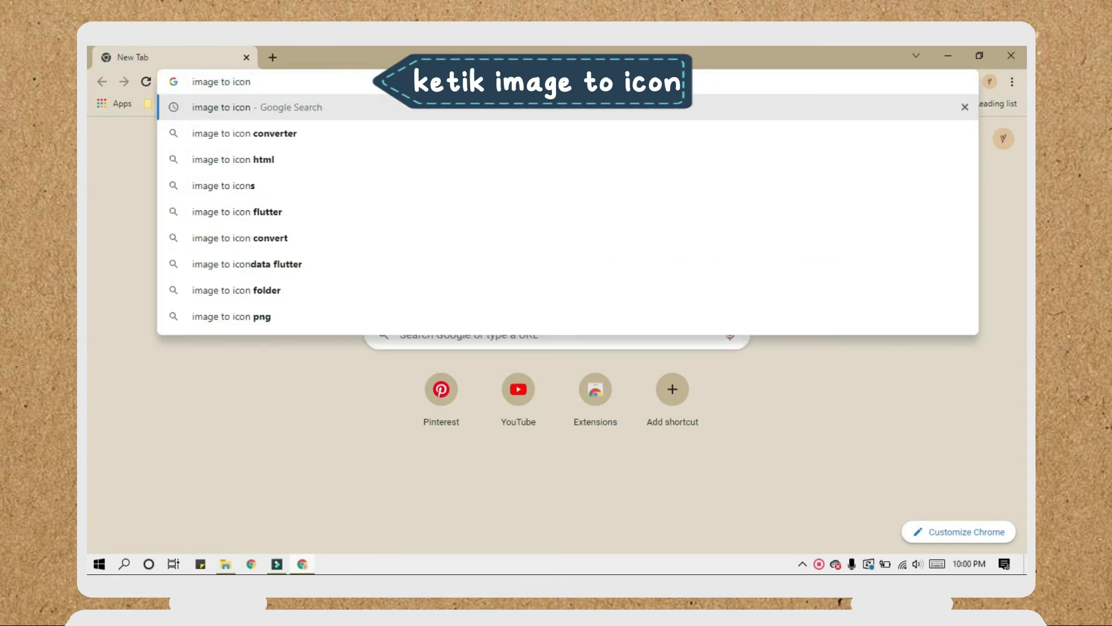
click(533, 101)
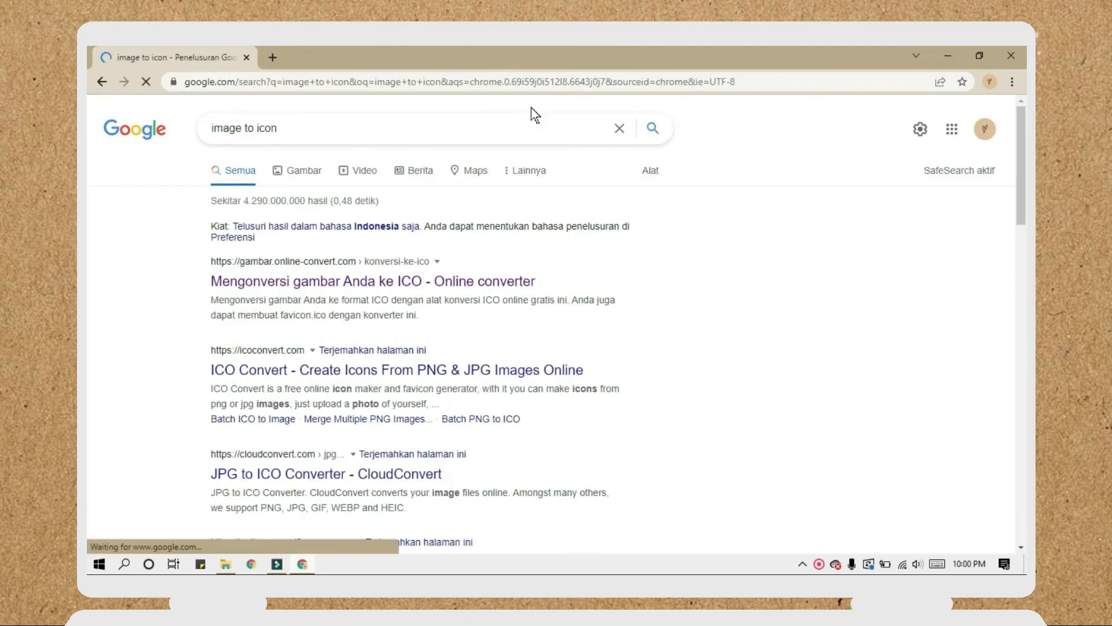
click(423, 284)
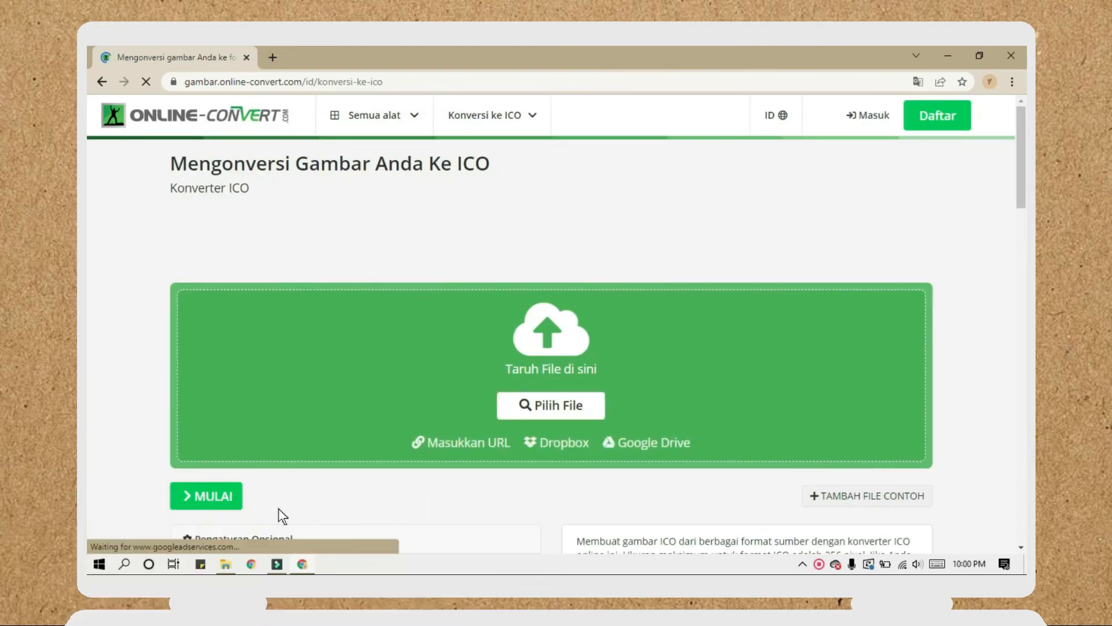
- Add the trash, Viu and Chrome icon images from the Brown cute folder to the converter and convert them to ICO
click(235, 569)
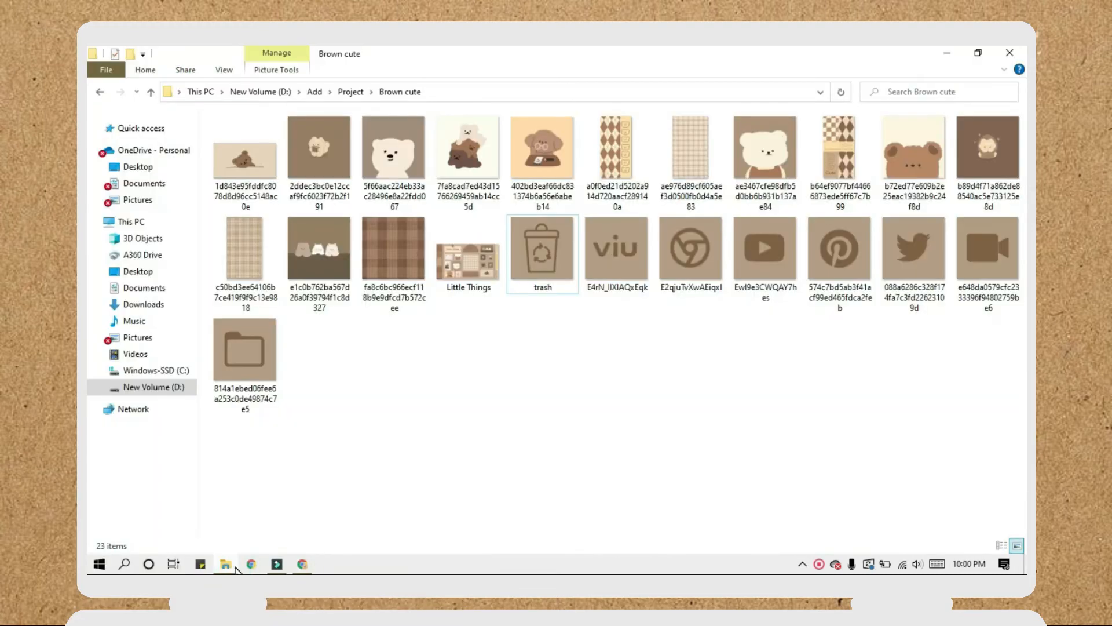
drag(552, 336, 492, 377)
scroll(730, 359, down, 3)
click(229, 426)
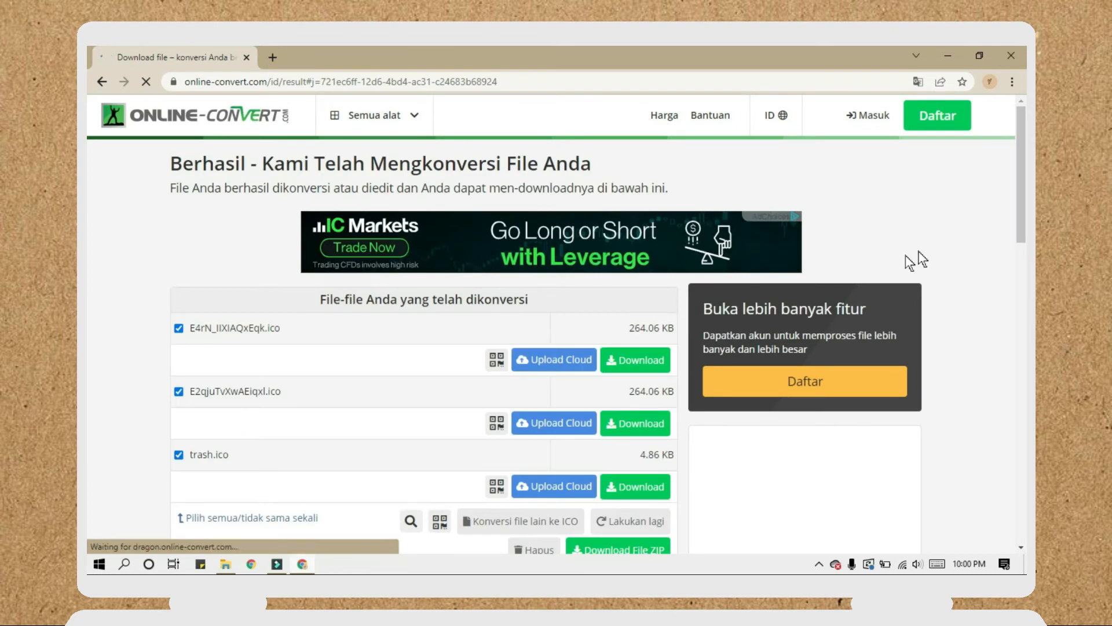
- Download the converted Viu, Chrome and trash ICO files one by one and dismiss the download notice
scroll(922, 260, down, 2)
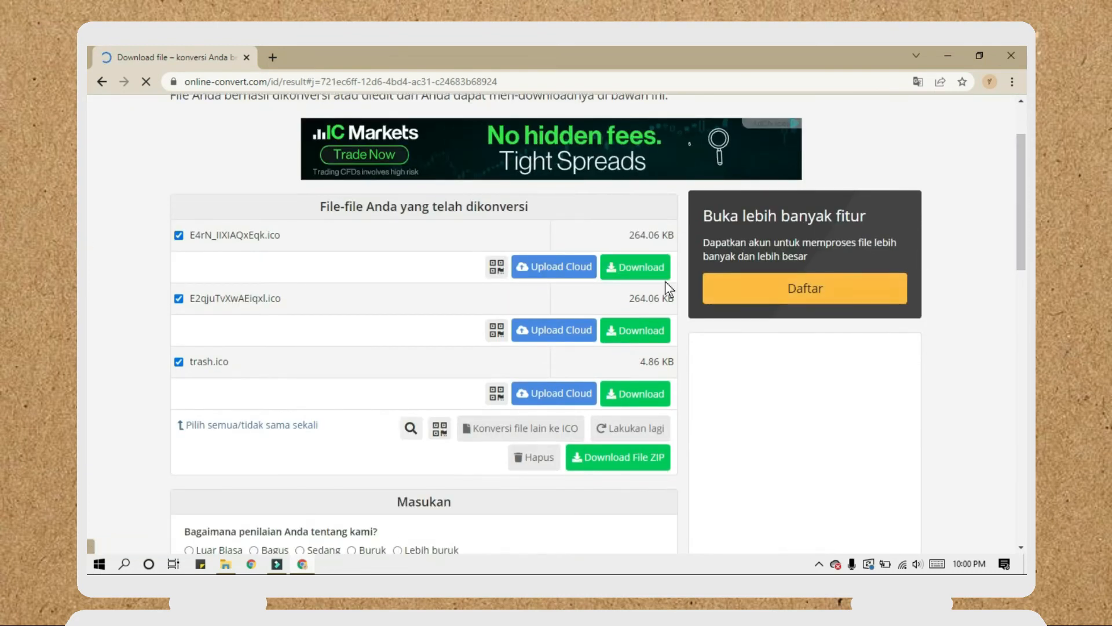
click(651, 333)
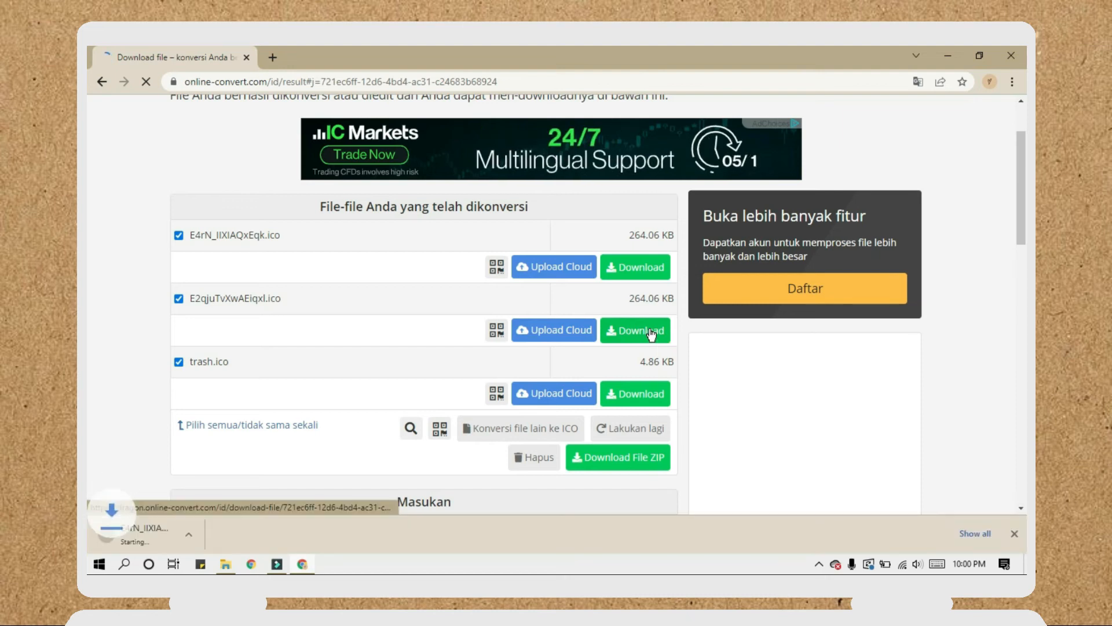
click(642, 399)
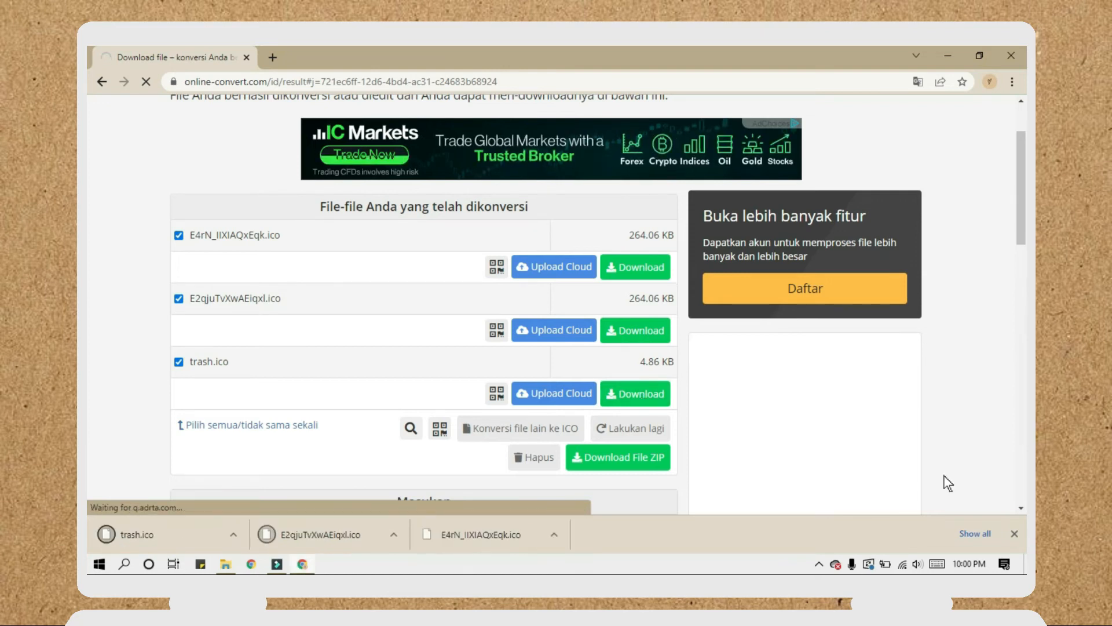
click(1013, 537)
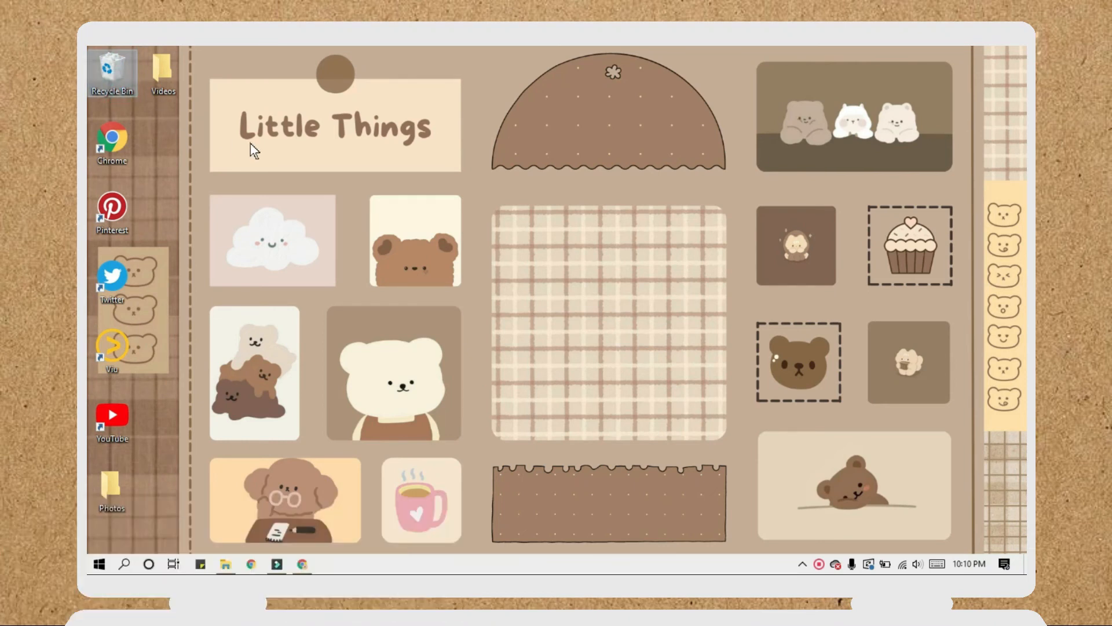
- Open the desktop icon settings from the Themes page of the desktop's personalization settings
right_click(471, 137)
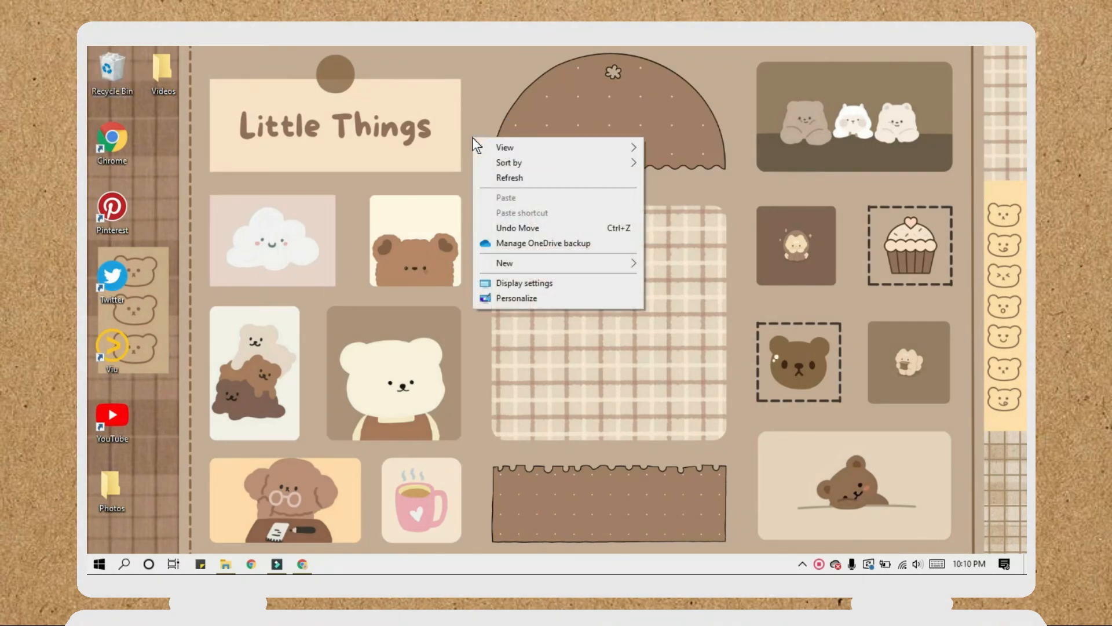
click(516, 298)
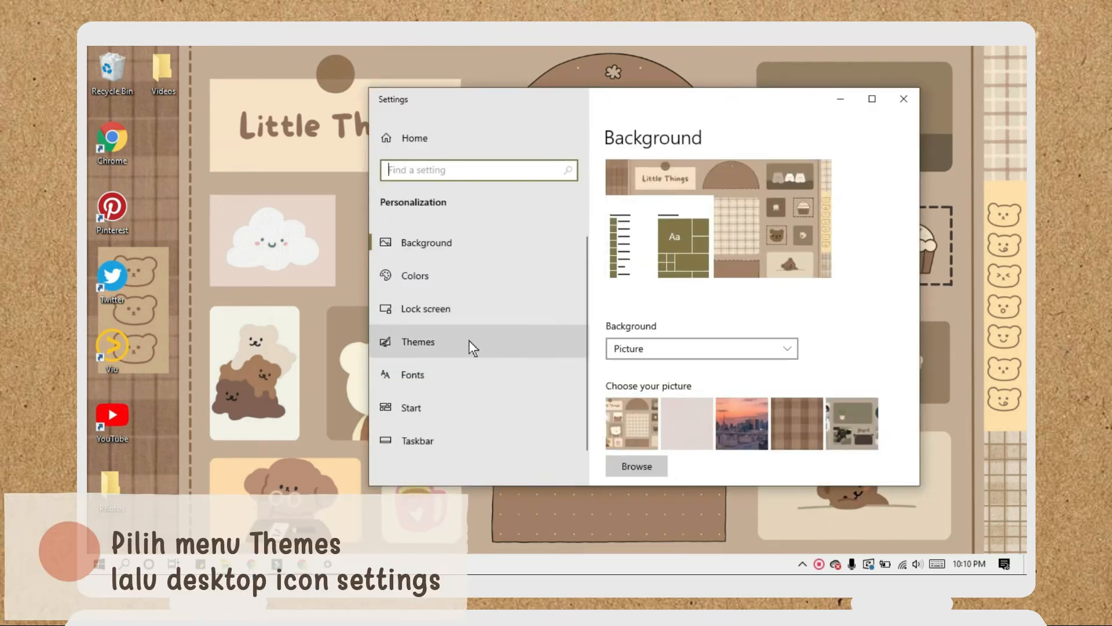
click(469, 340)
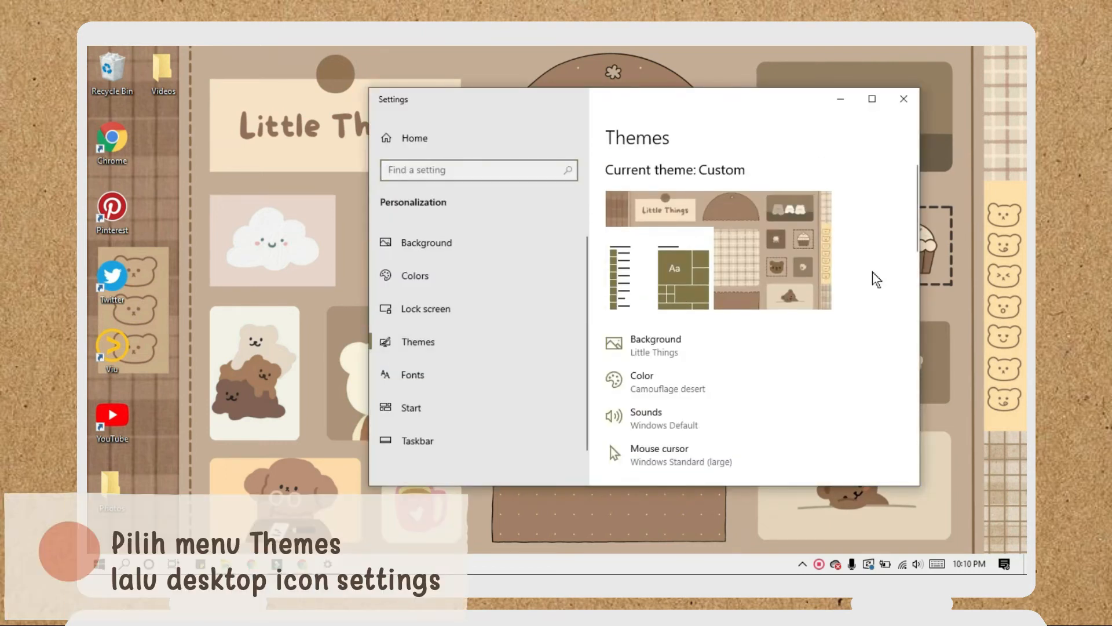
drag(917, 243, 894, 446)
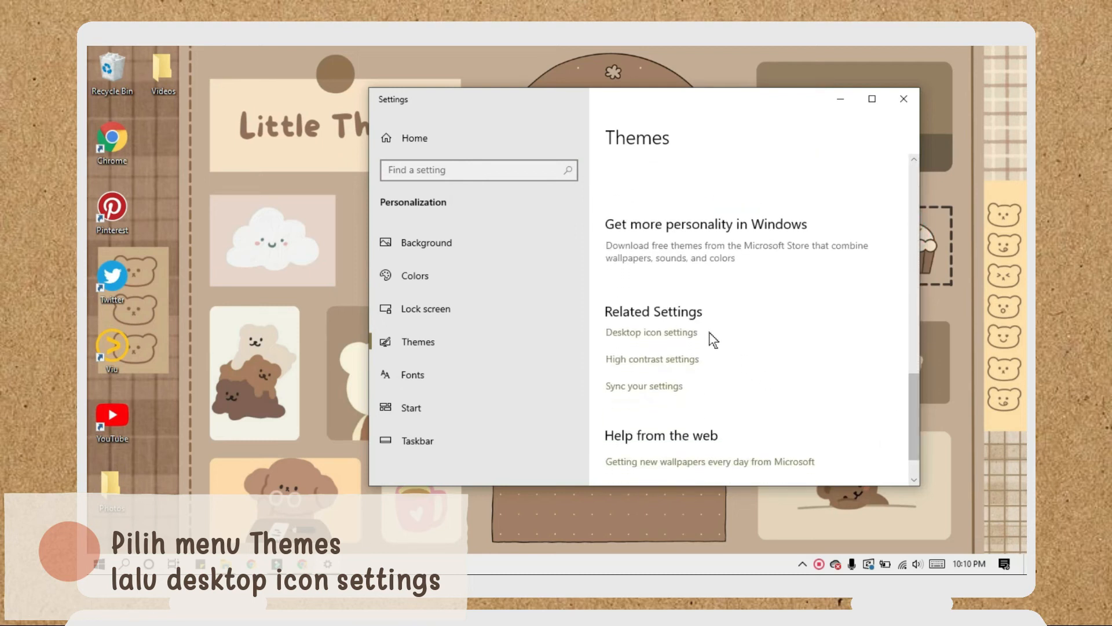
click(688, 338)
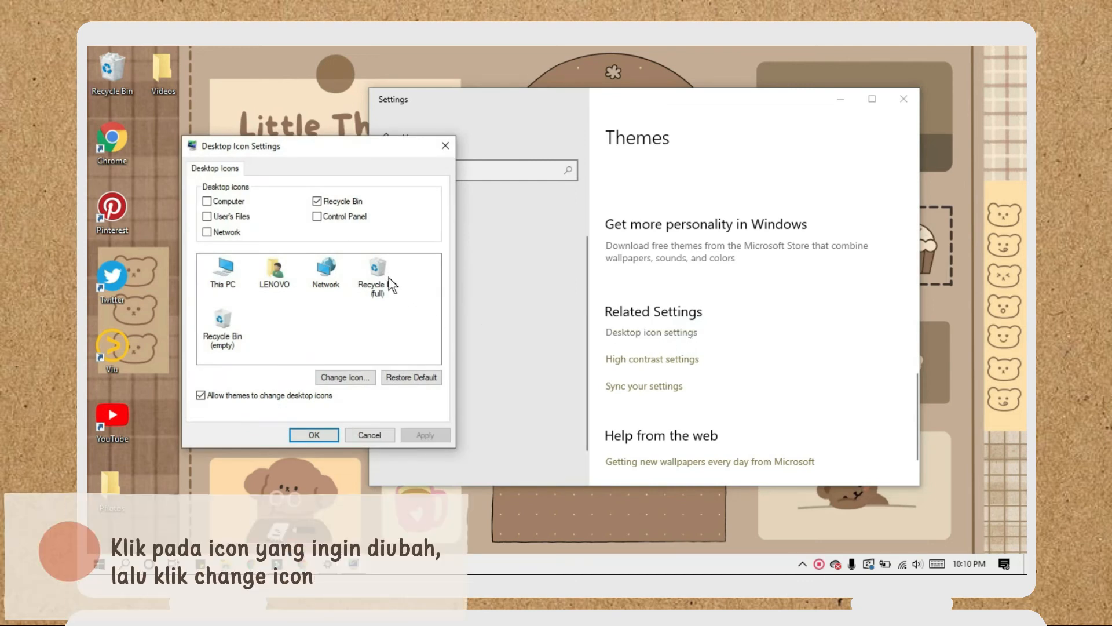
- Change the full Recycle Bin icon to trash.ico from the Brown cute folder
click(360, 378)
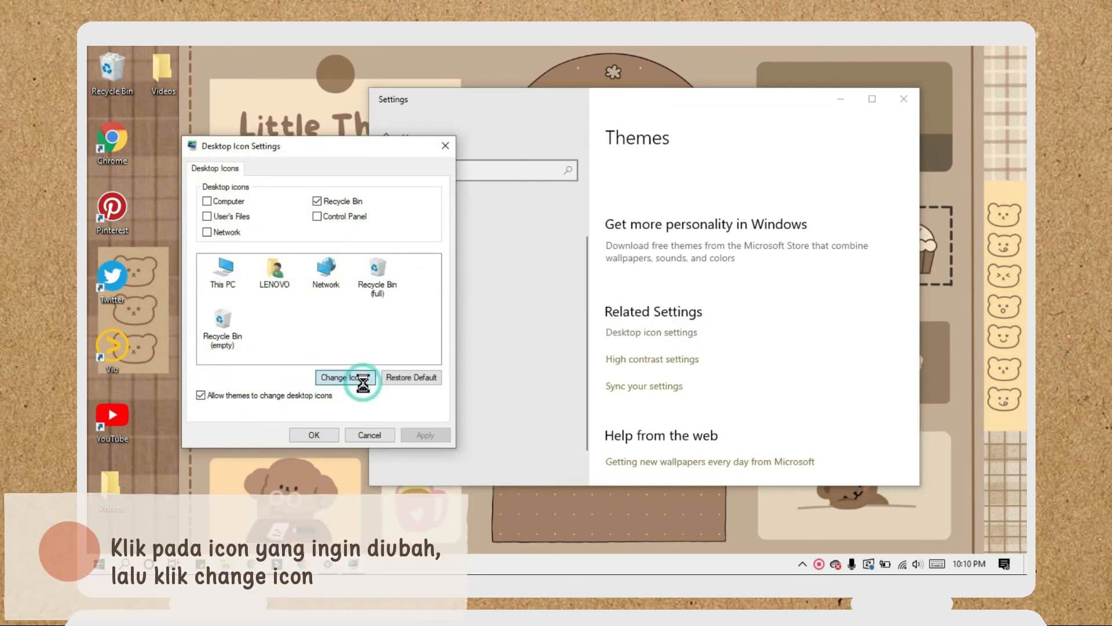
click(394, 249)
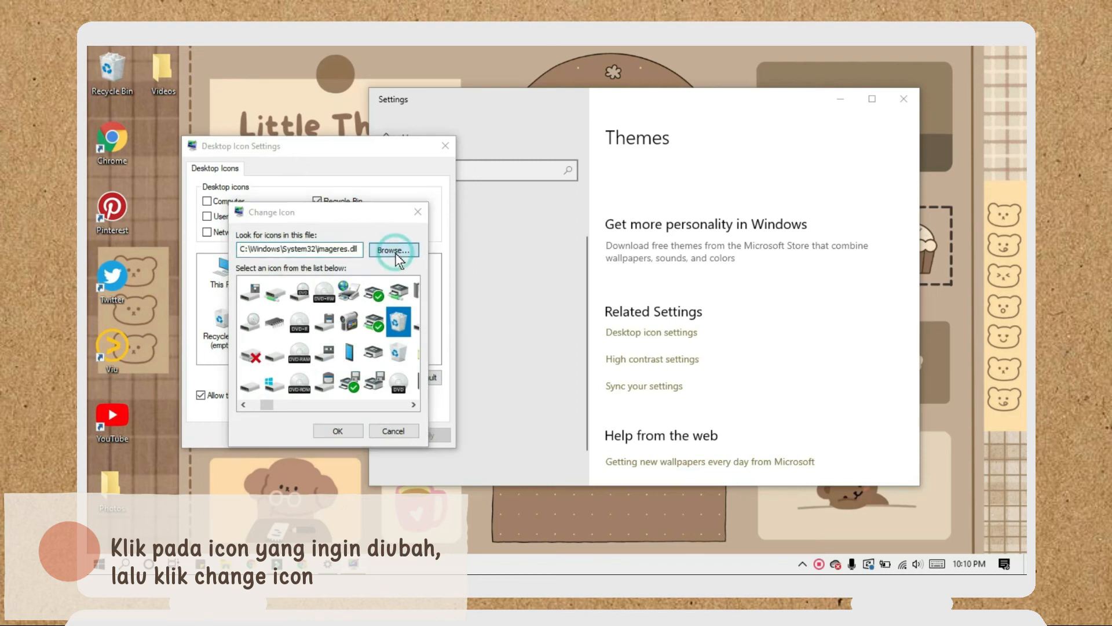
click(631, 421)
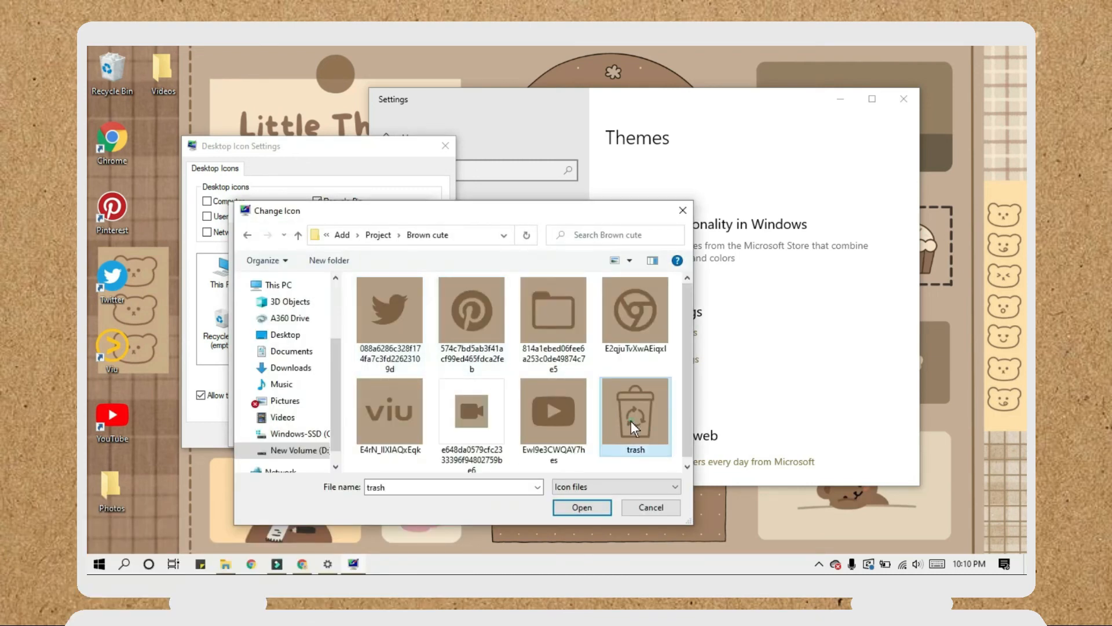
click(582, 508)
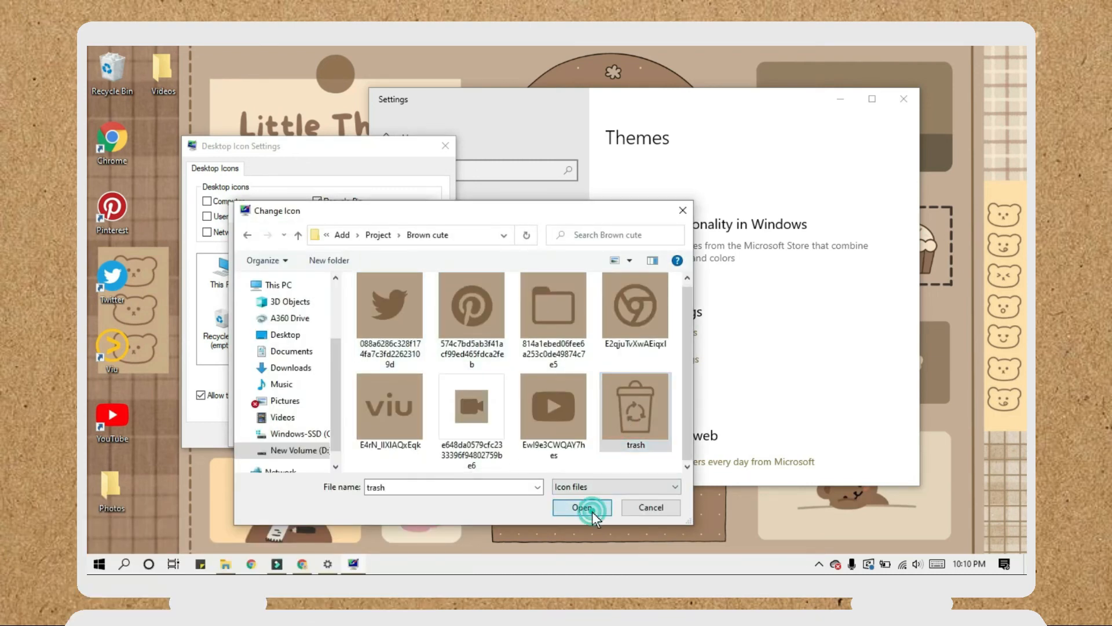
click(347, 433)
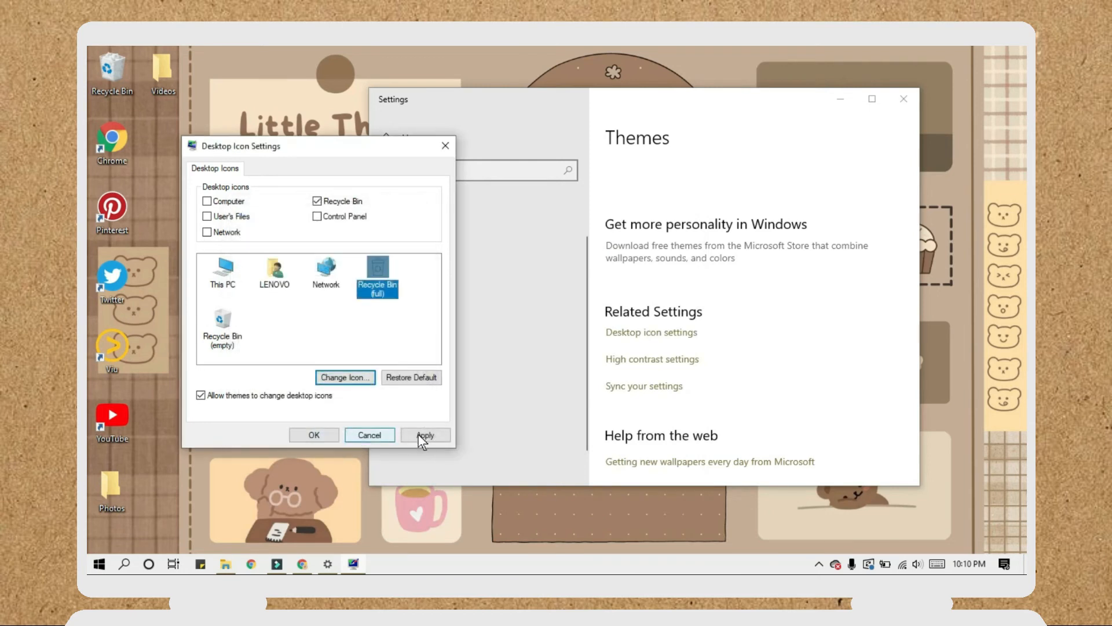
- Change the empty Recycle Bin icon to trash.ico from the Brown cute folder
click(232, 339)
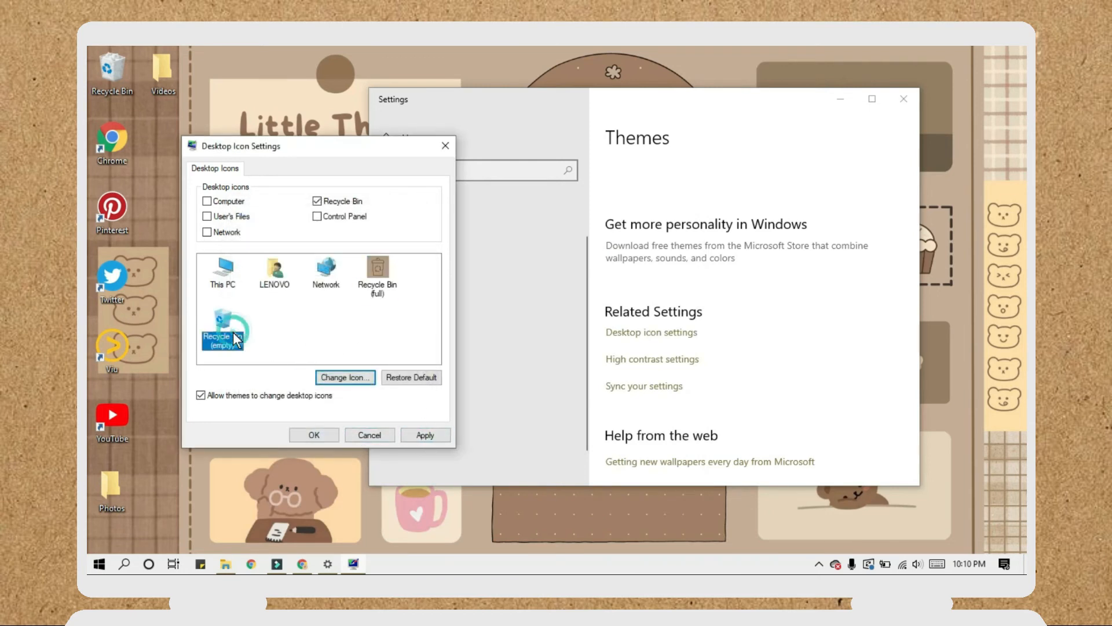
click(347, 377)
click(383, 250)
click(631, 412)
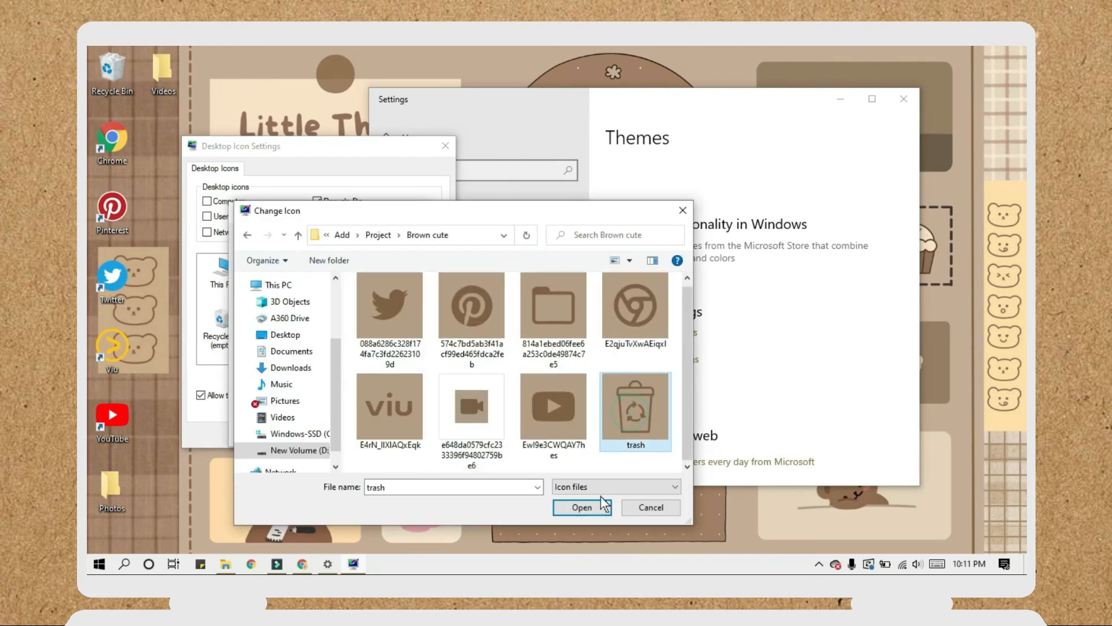
click(597, 518)
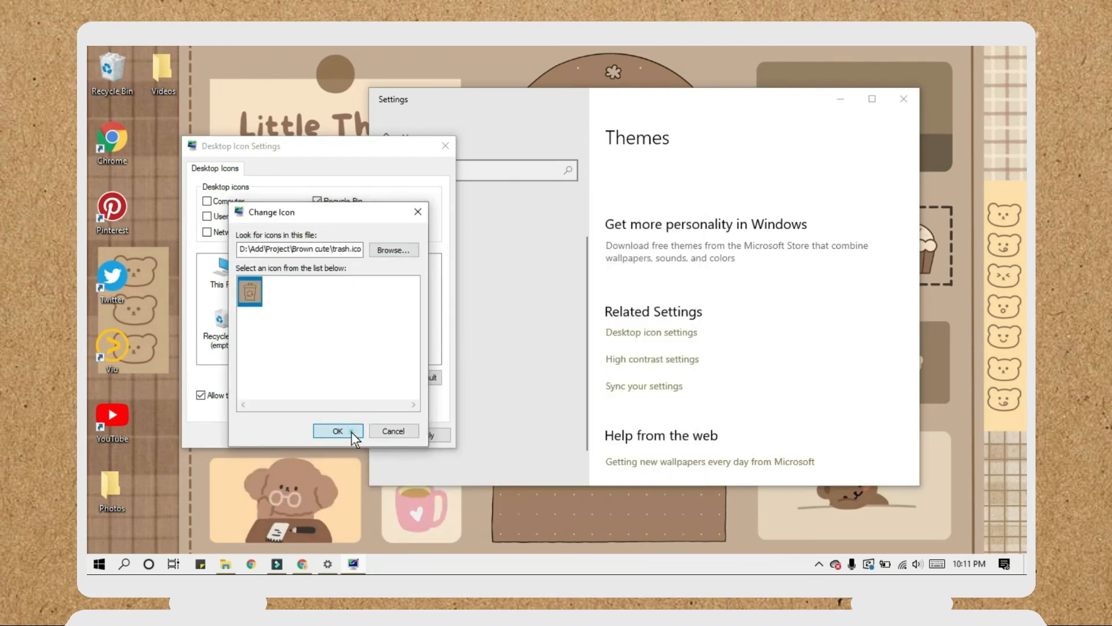
click(352, 432)
- Apply the Recycle Bin icon changes and close the desktop icon and personalization settings
click(426, 435)
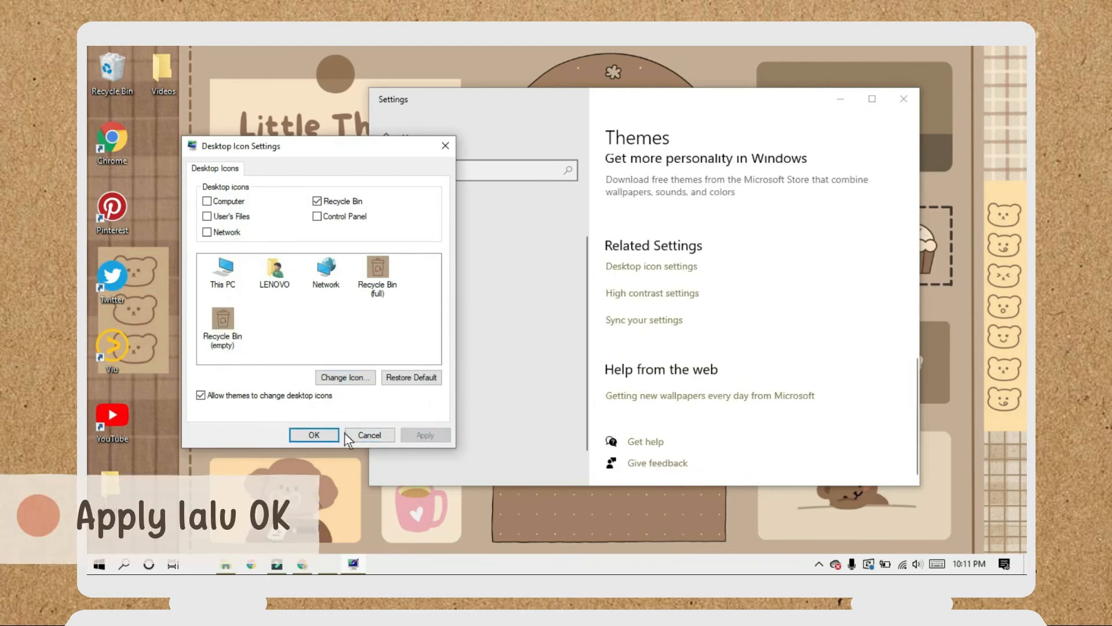
click(314, 435)
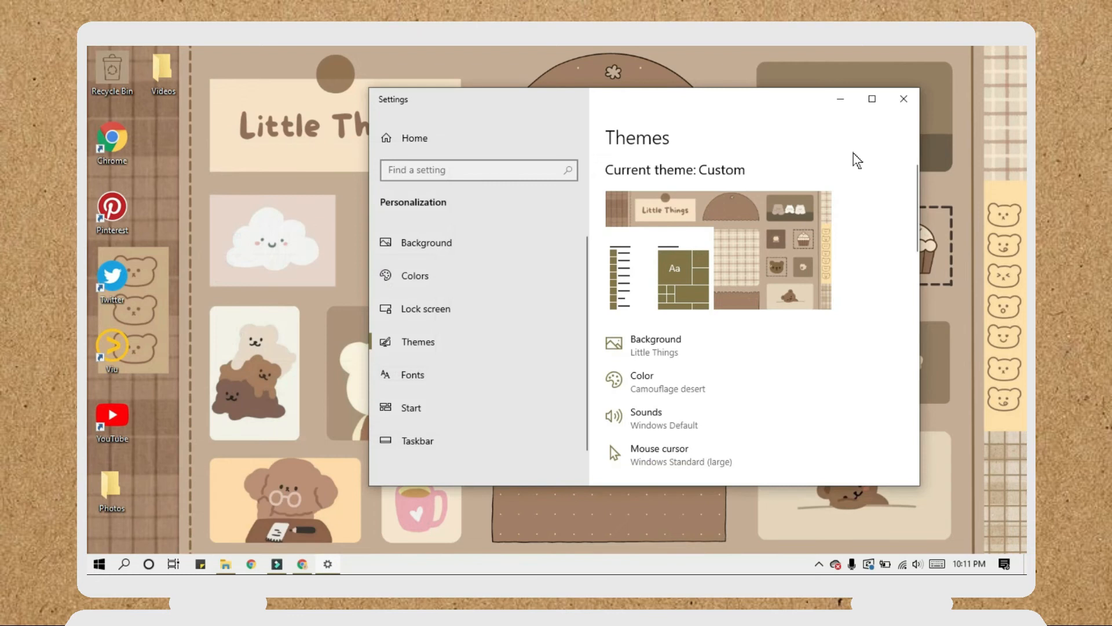
click(902, 103)
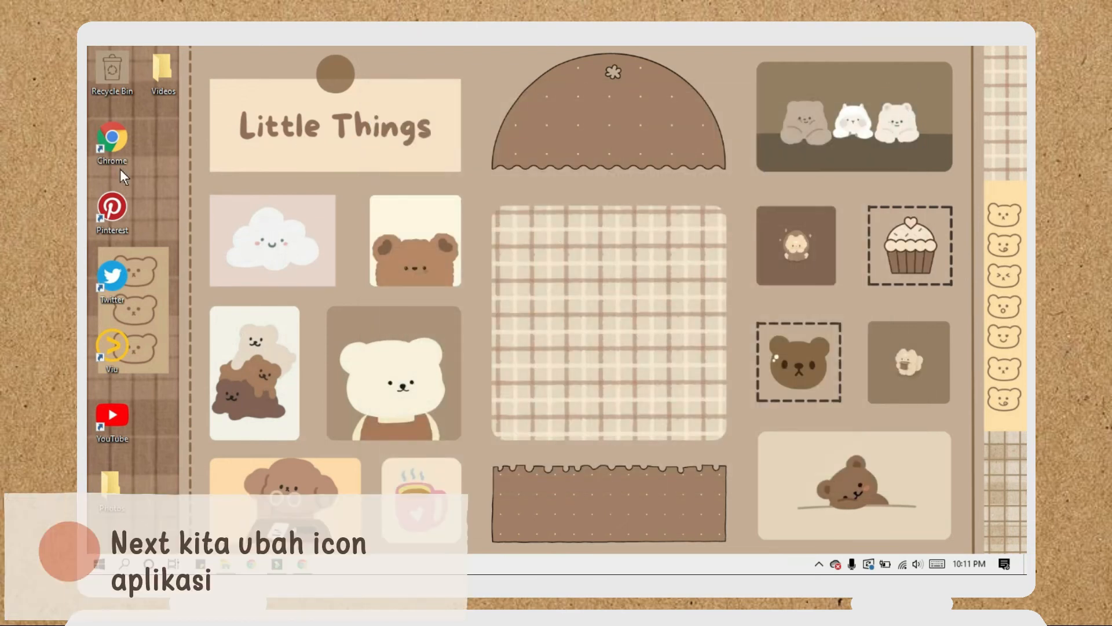
- Change the Chrome shortcut's icon to the brown Chrome icon E2qjuTvXwAEiqxI from the Brown cute folder and apply it
click(114, 142)
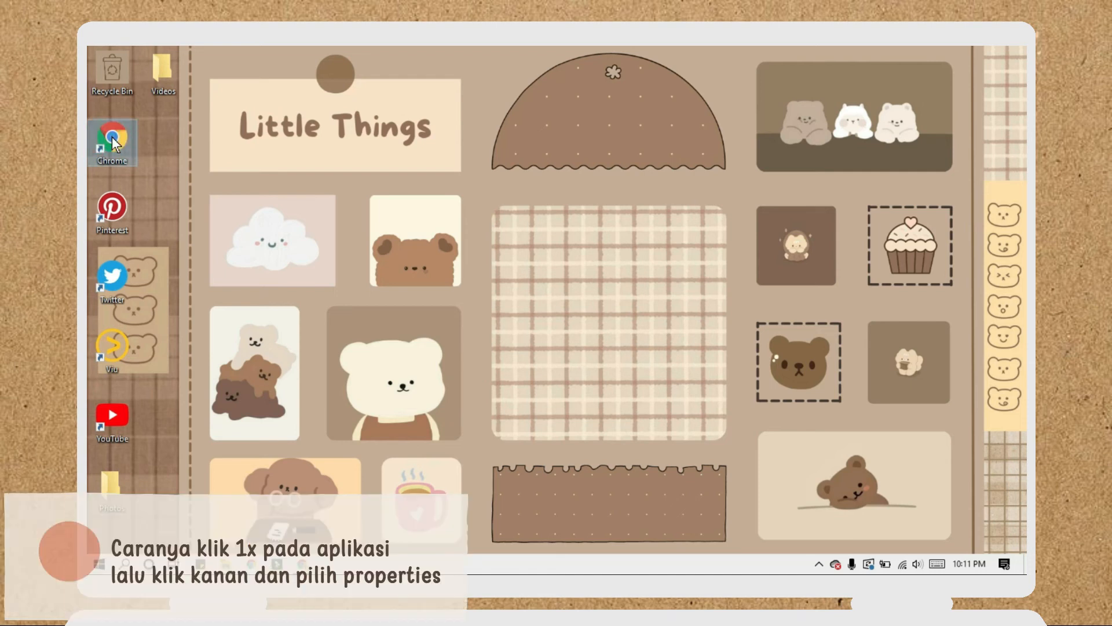
right_click(114, 141)
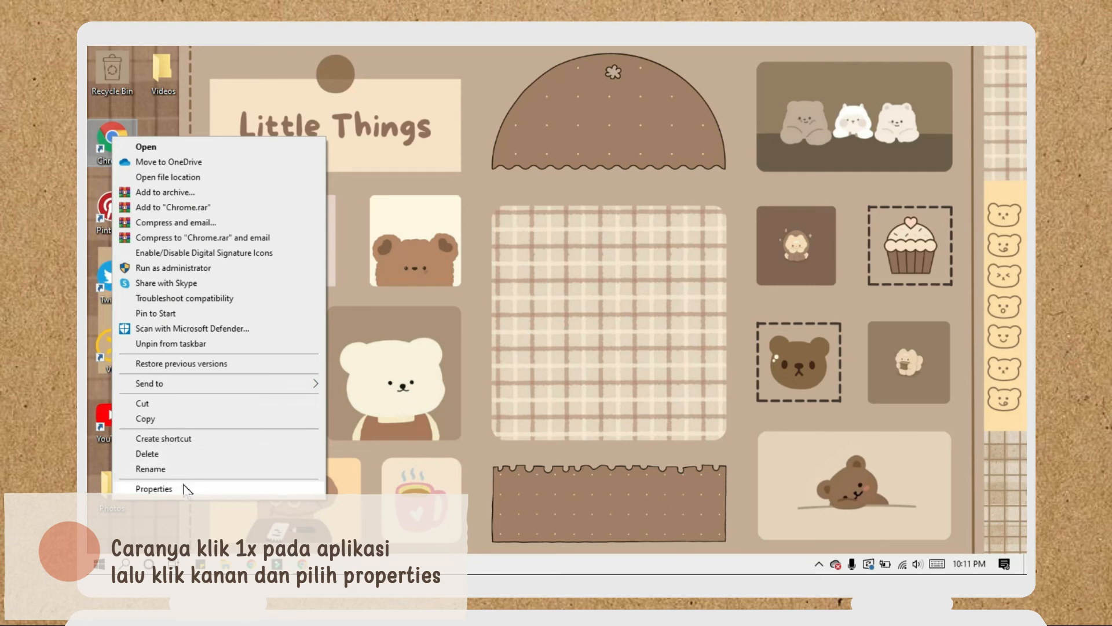
click(154, 489)
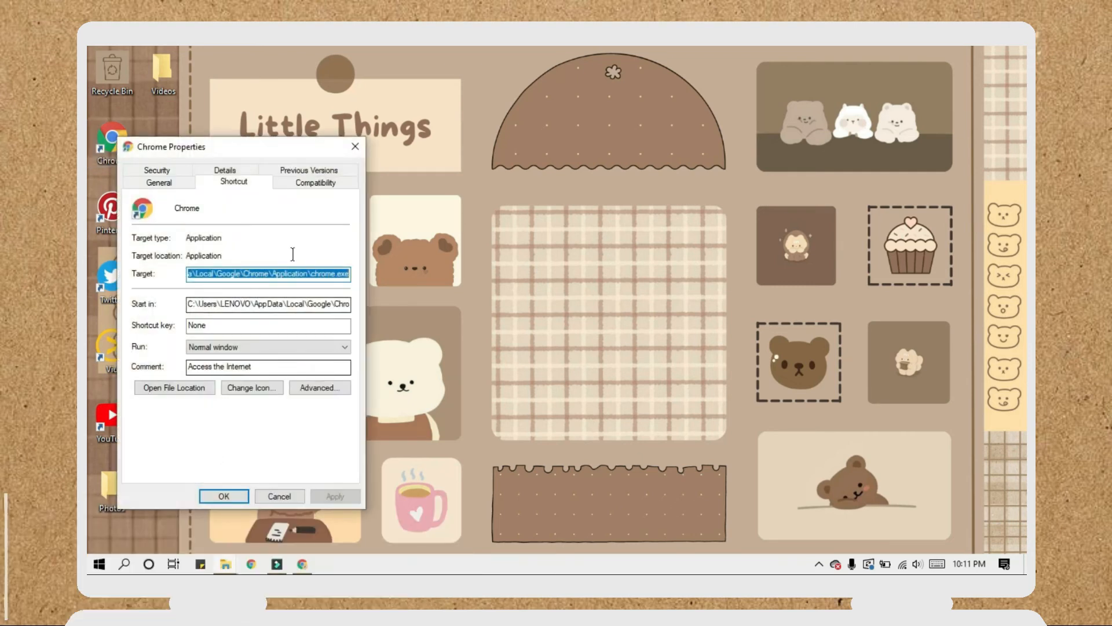
click(258, 389)
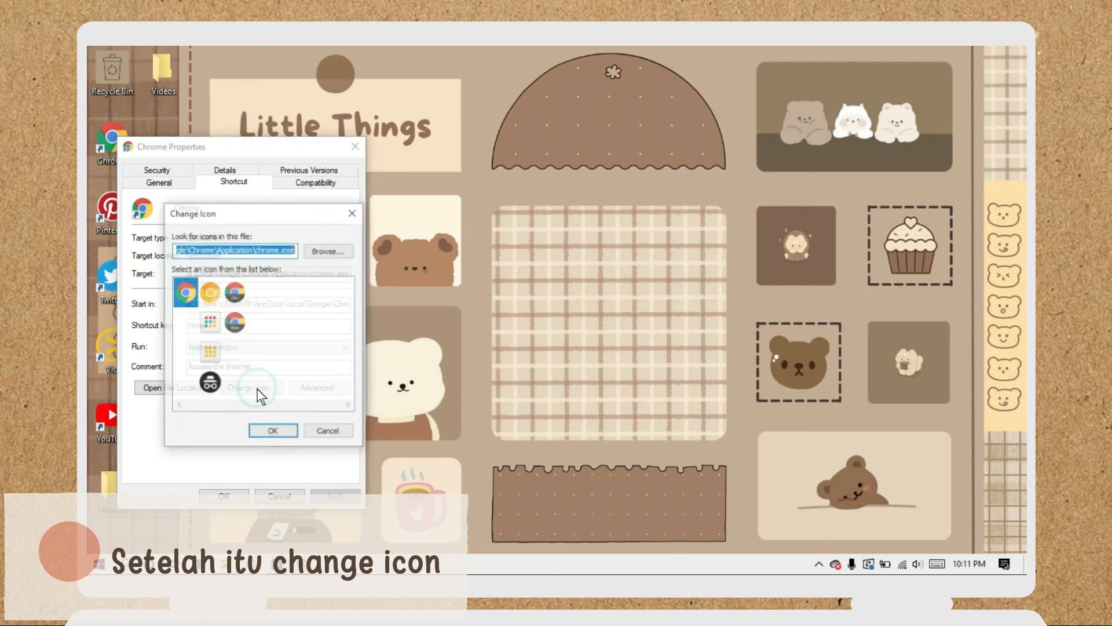
click(346, 251)
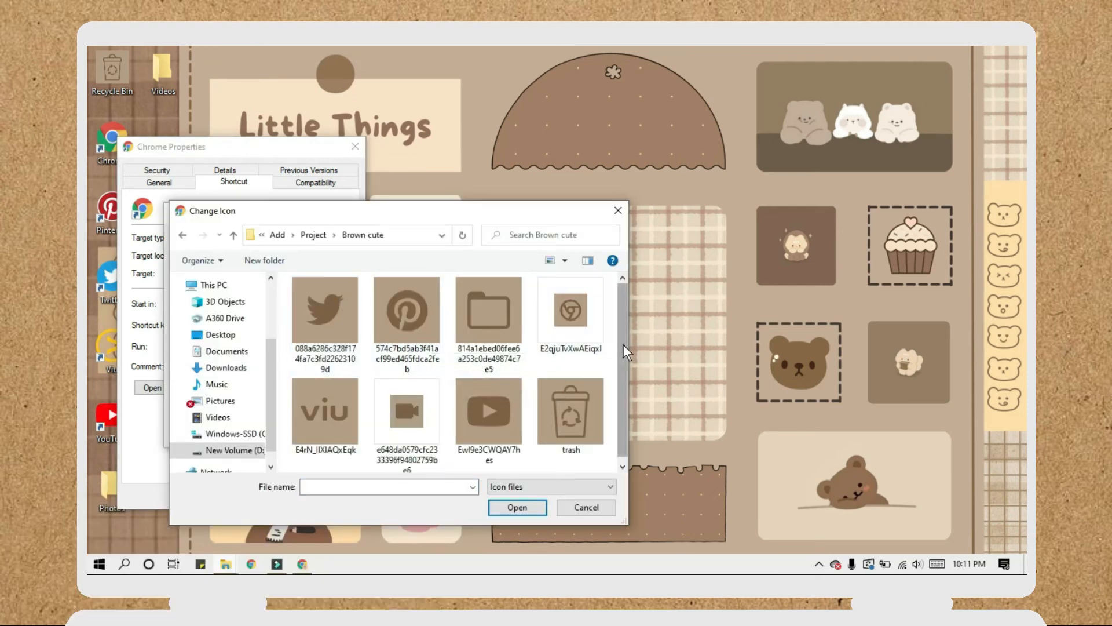
drag(624, 344, 620, 363)
click(596, 336)
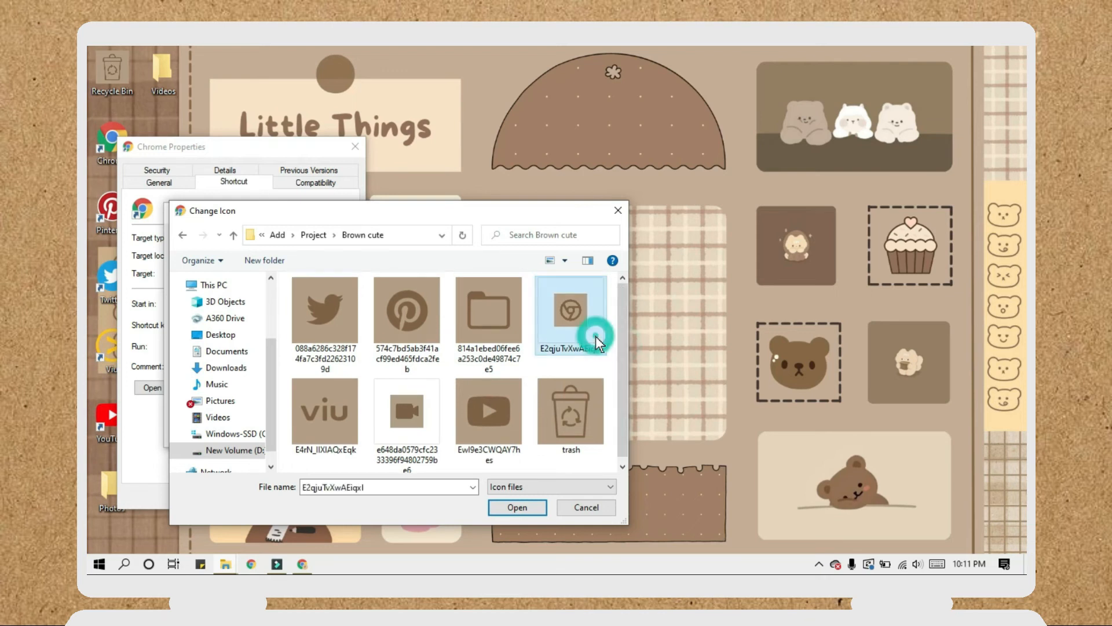
click(507, 505)
click(286, 429)
click(328, 499)
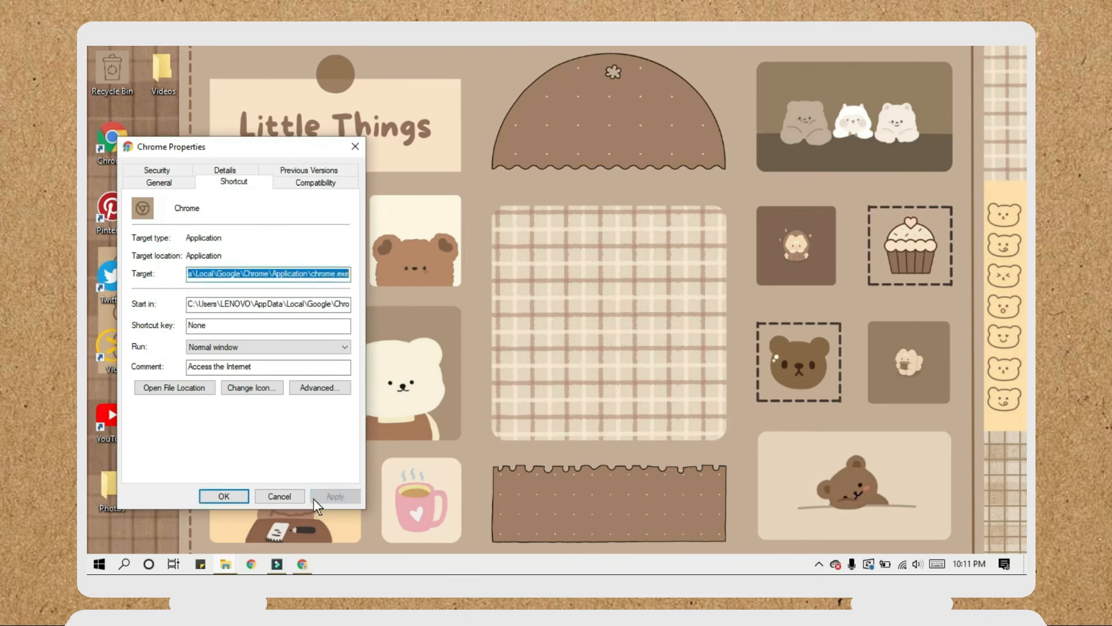
click(225, 497)
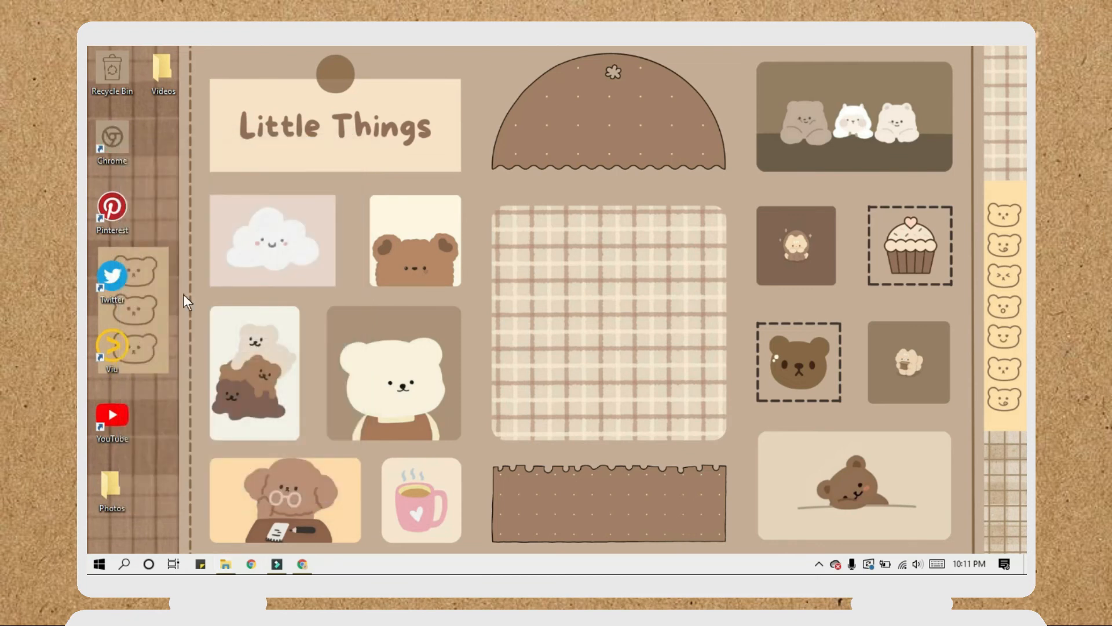
- Change the Pinterest shortcut's icon to the brown Pinterest icon from the Brown cute folder
right_click(116, 192)
click(176, 538)
click(277, 427)
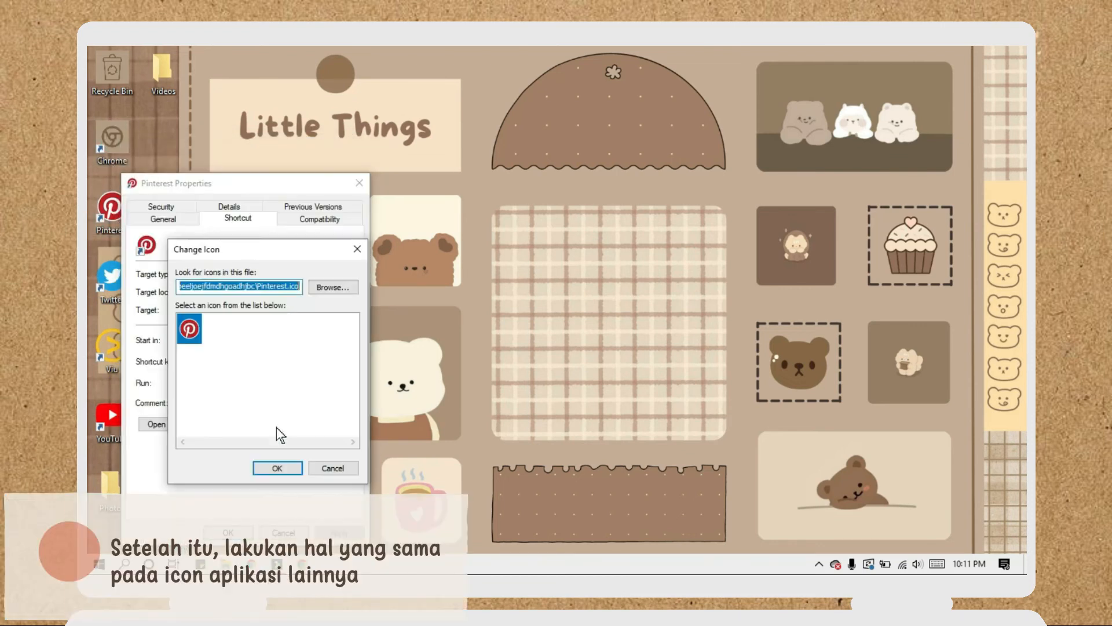
click(333, 290)
click(411, 315)
click(521, 507)
click(278, 464)
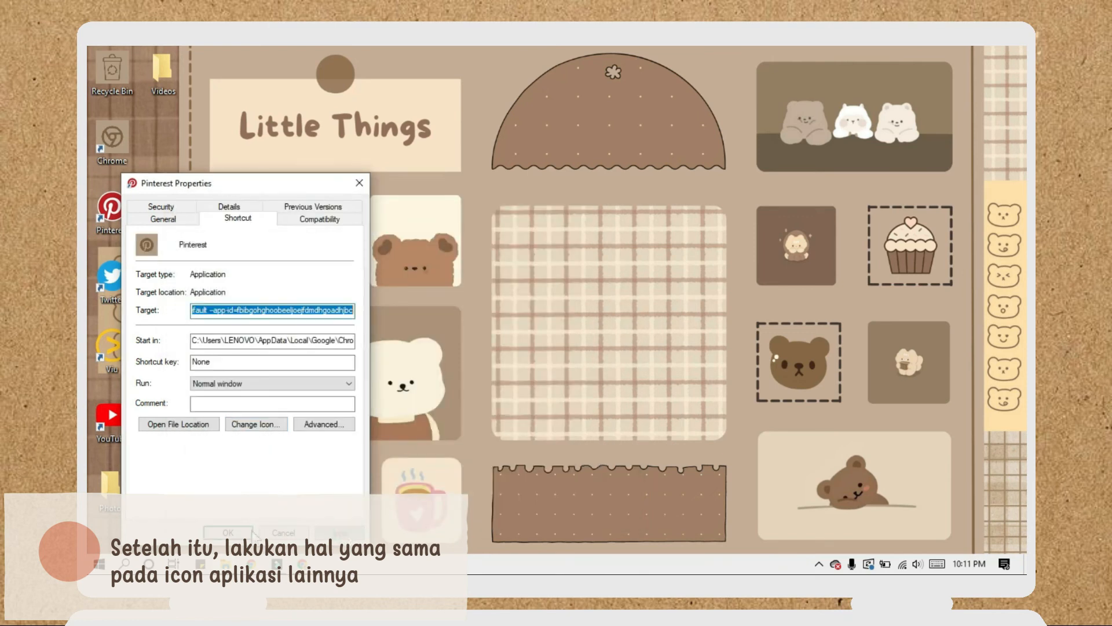
click(228, 533)
- Change the Twitter shortcut's icon to the brown bird icon from the Brown cute folder
right_click(119, 278)
click(176, 537)
click(277, 425)
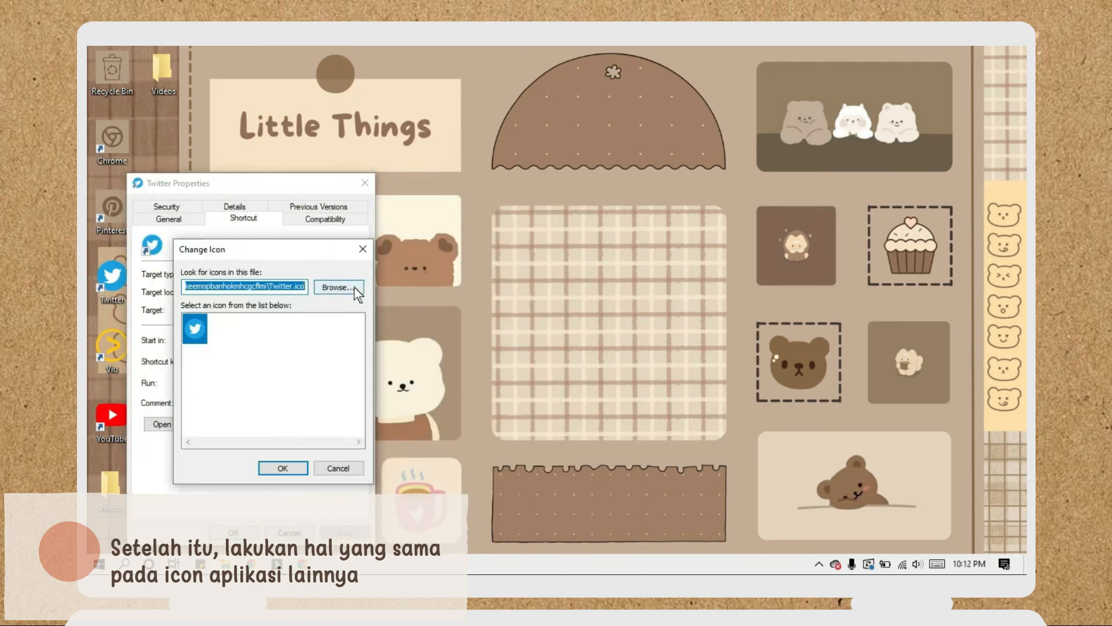
click(353, 286)
click(335, 315)
click(523, 505)
click(278, 464)
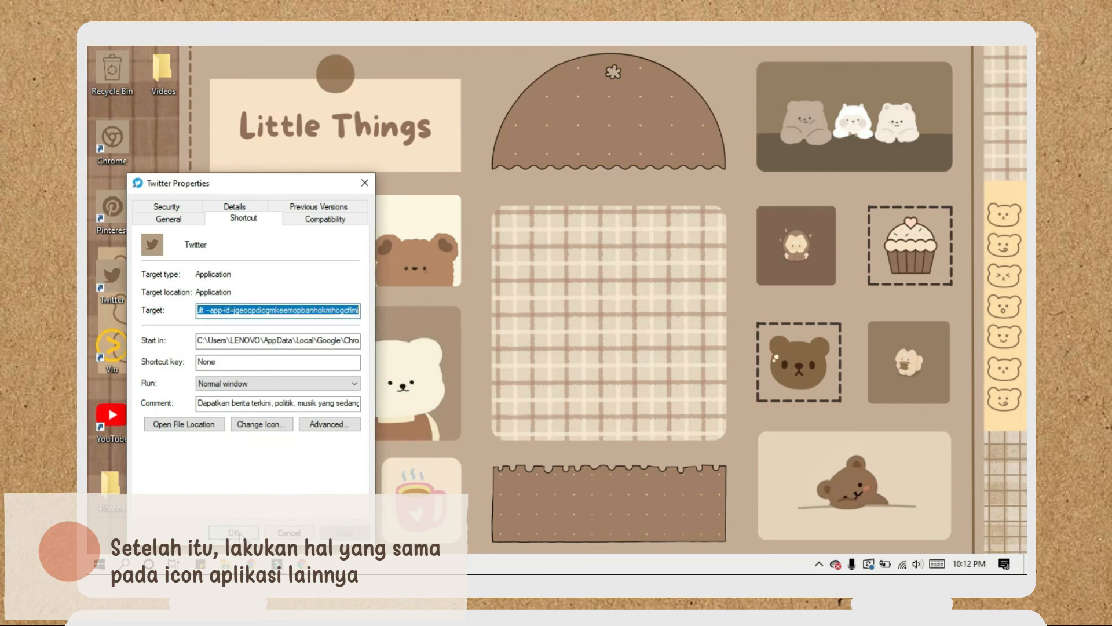
click(228, 533)
- Change the Viu shortcut's icon to the brown viu icon from the Brown cute folder
right_click(124, 354)
click(177, 538)
click(285, 429)
click(348, 289)
click(336, 408)
double_click(336, 407)
click(286, 468)
click(237, 532)
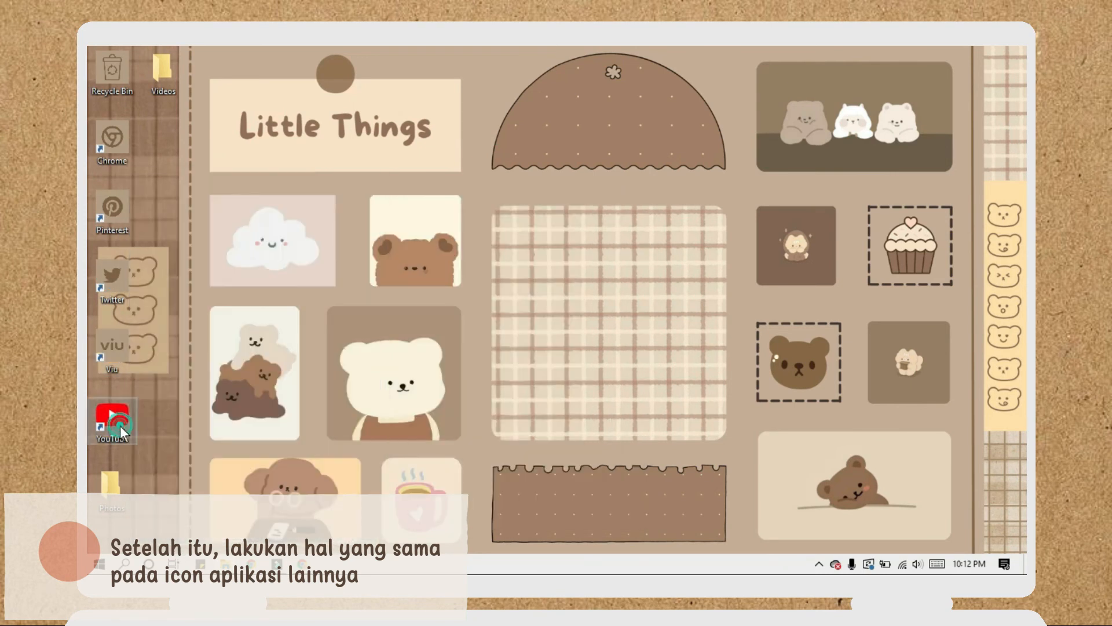
- Change the YouTube shortcut's icon to the brown play-button icon from the Brown cute folder and apply it
right_click(113, 418)
click(174, 413)
click(258, 425)
click(333, 291)
double_click(505, 402)
click(286, 469)
click(343, 532)
click(232, 532)
click(262, 465)
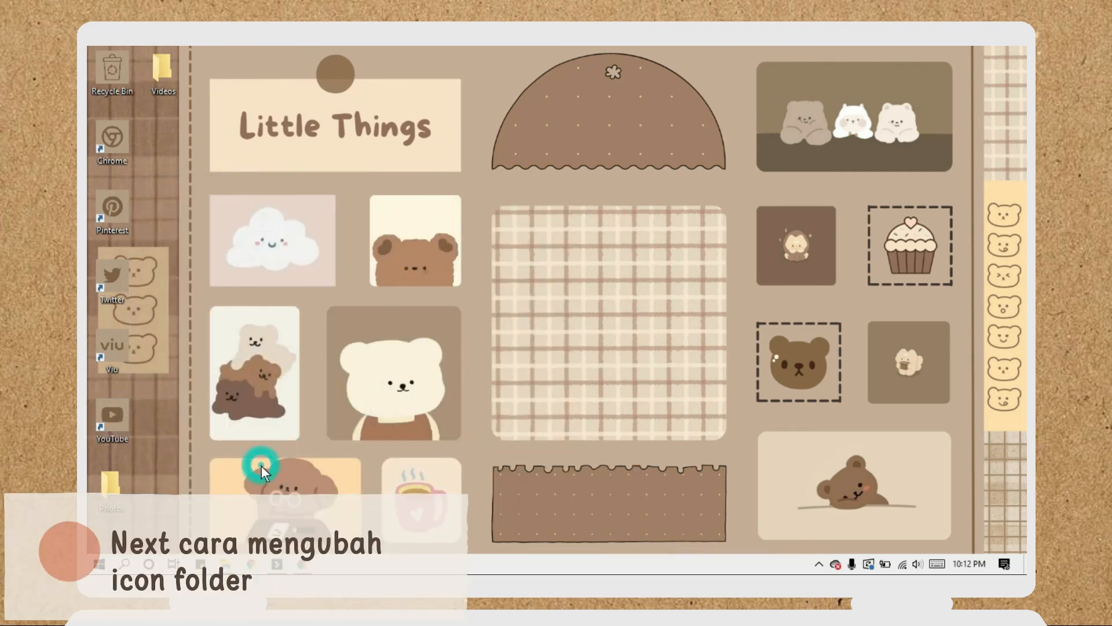
- Customize the Videos folder with the brown folder icon 814a1ebed06fee6a253c0de49874c7e5 from the Brown cute folder and apply it
click(165, 79)
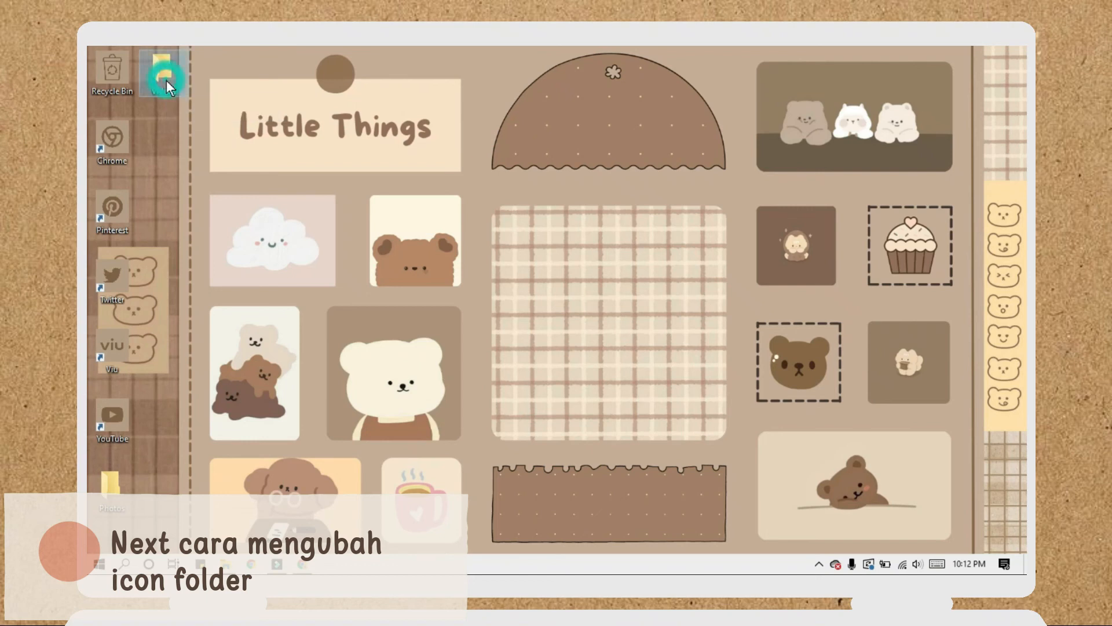
right_click(166, 80)
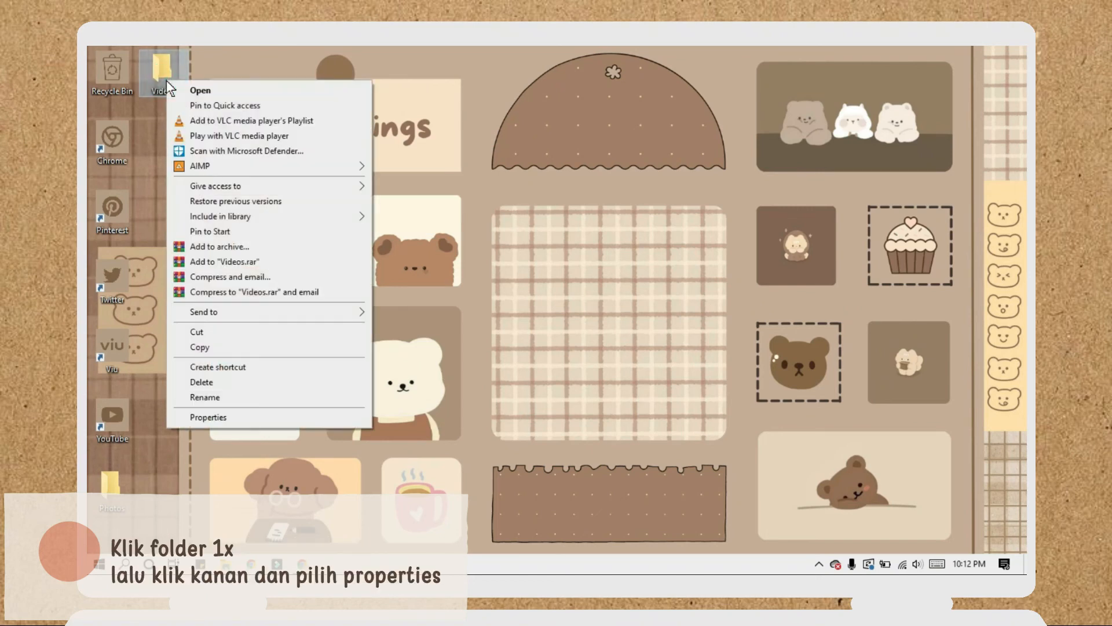
click(211, 417)
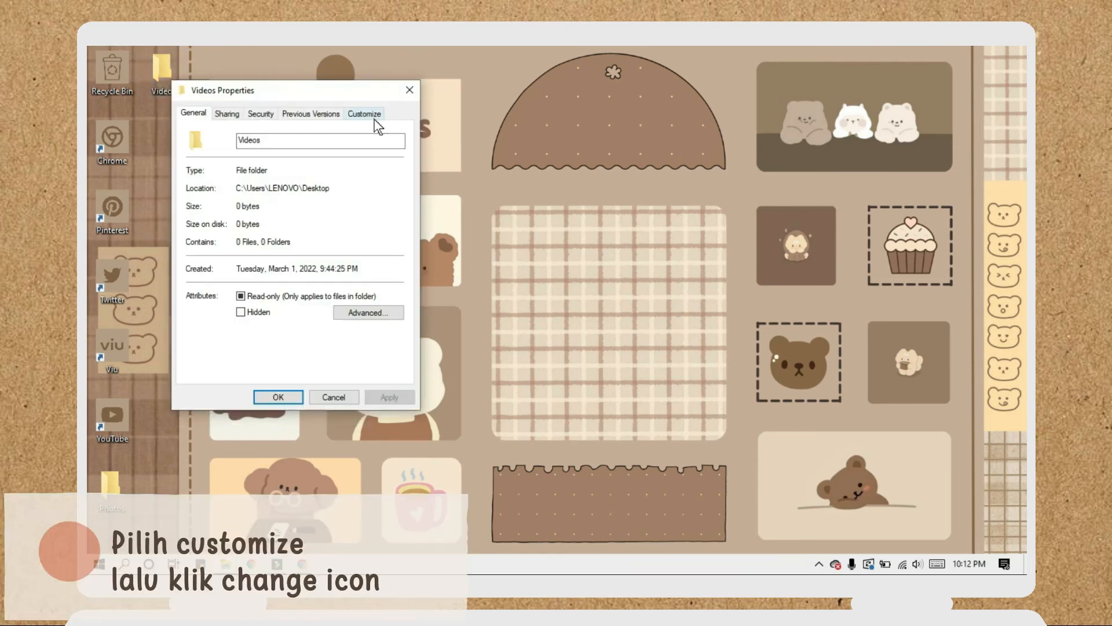
click(374, 116)
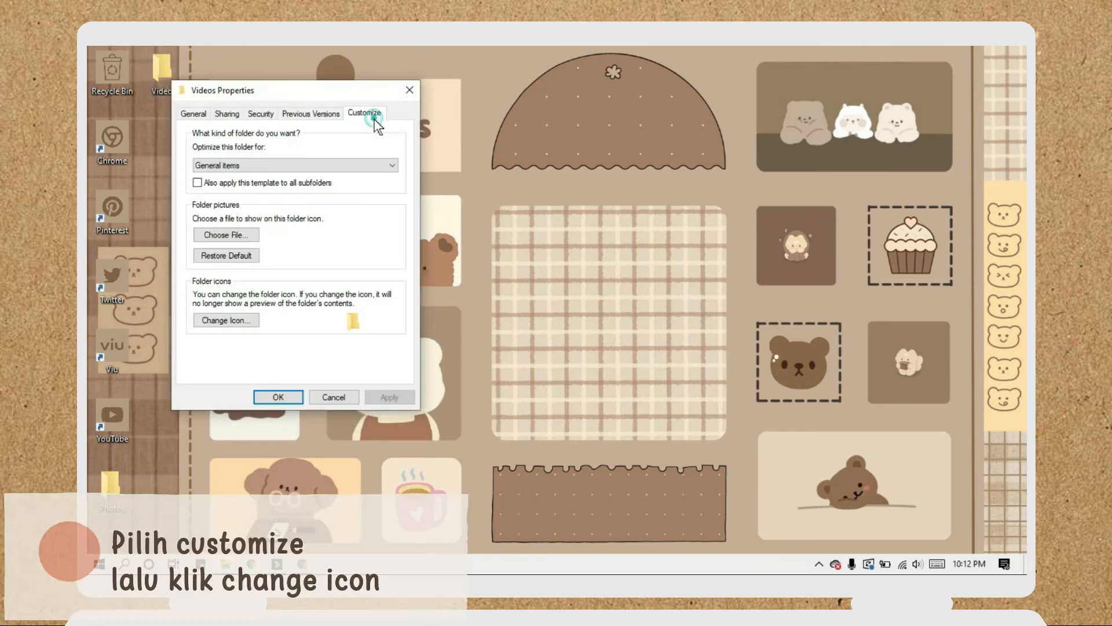
click(248, 323)
click(384, 194)
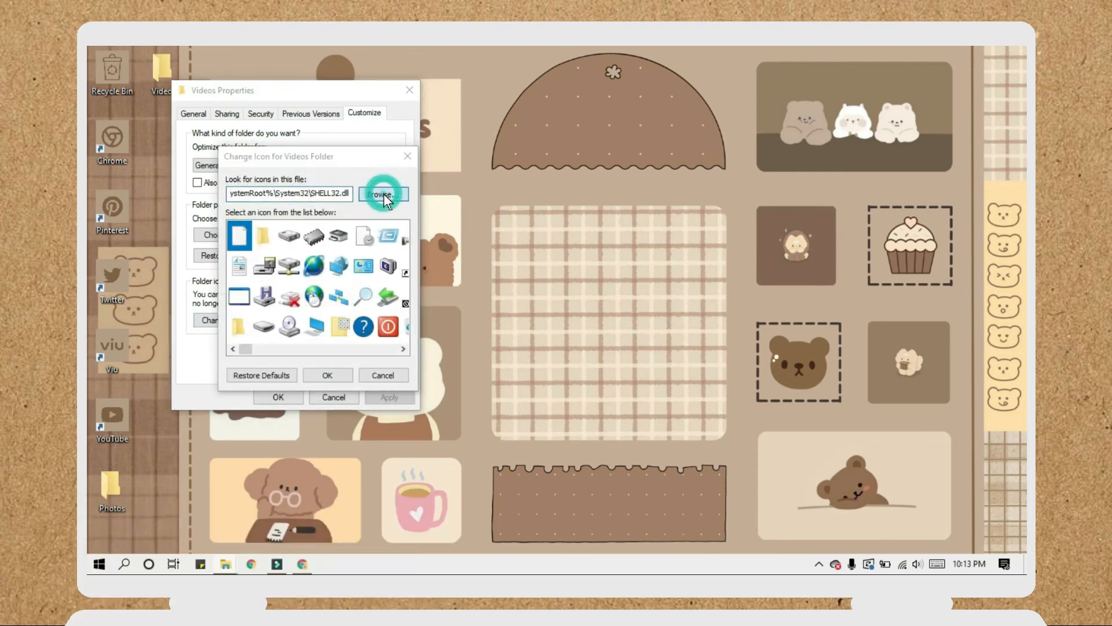
click(533, 298)
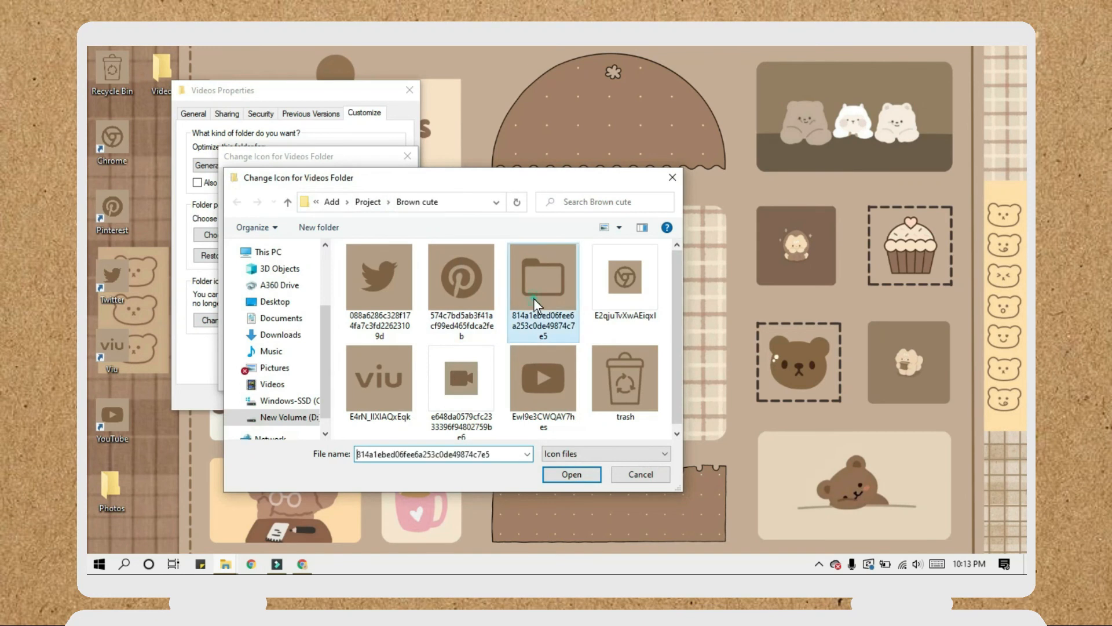
click(571, 474)
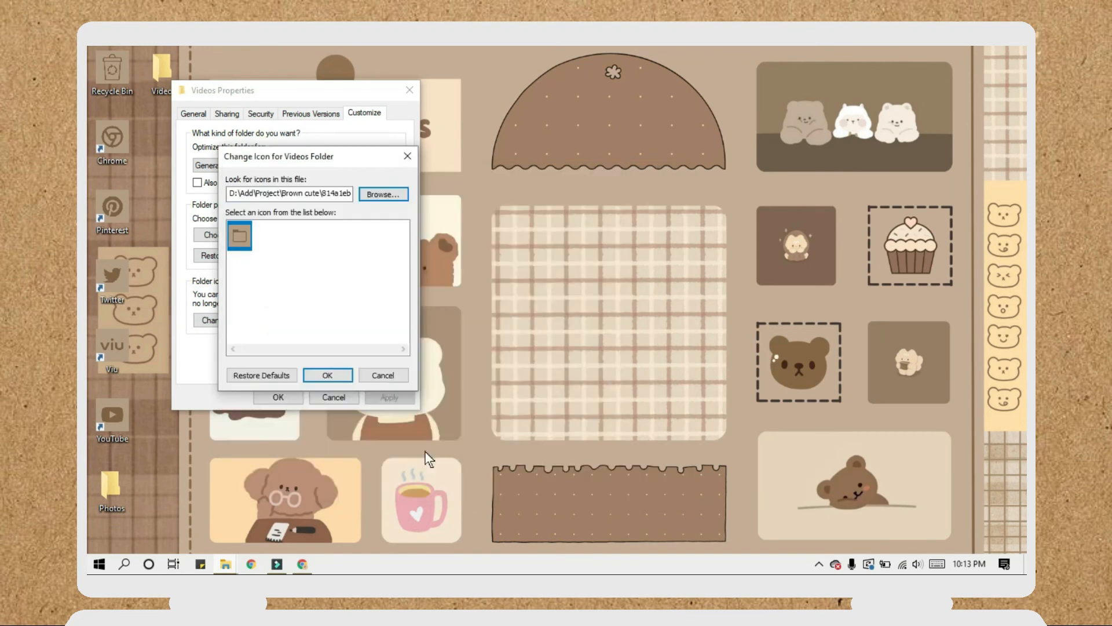
click(335, 374)
click(389, 400)
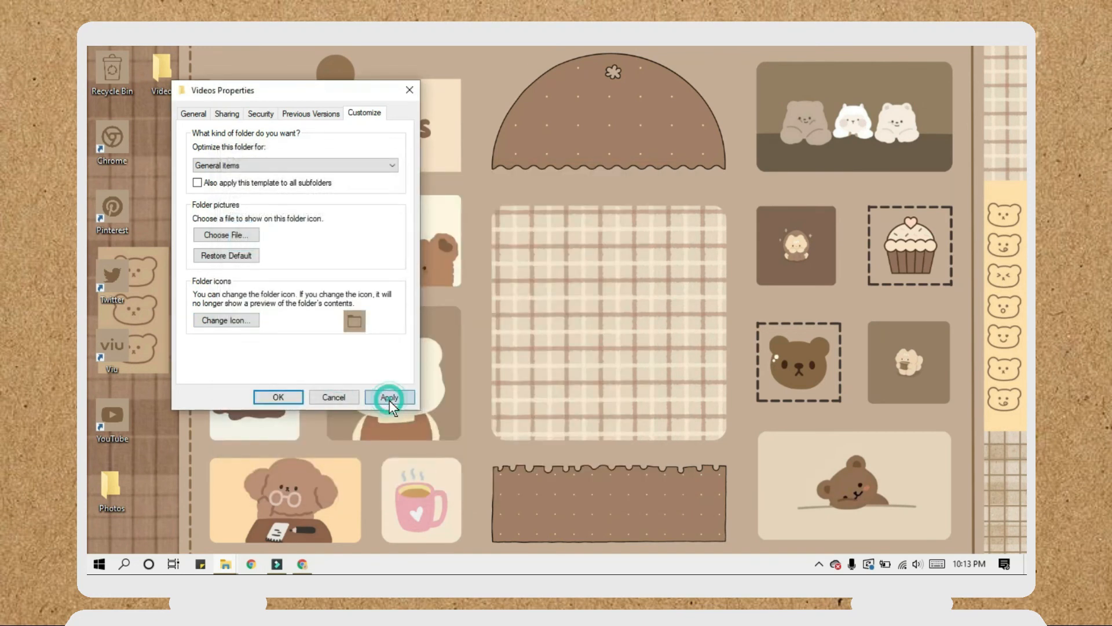
click(280, 398)
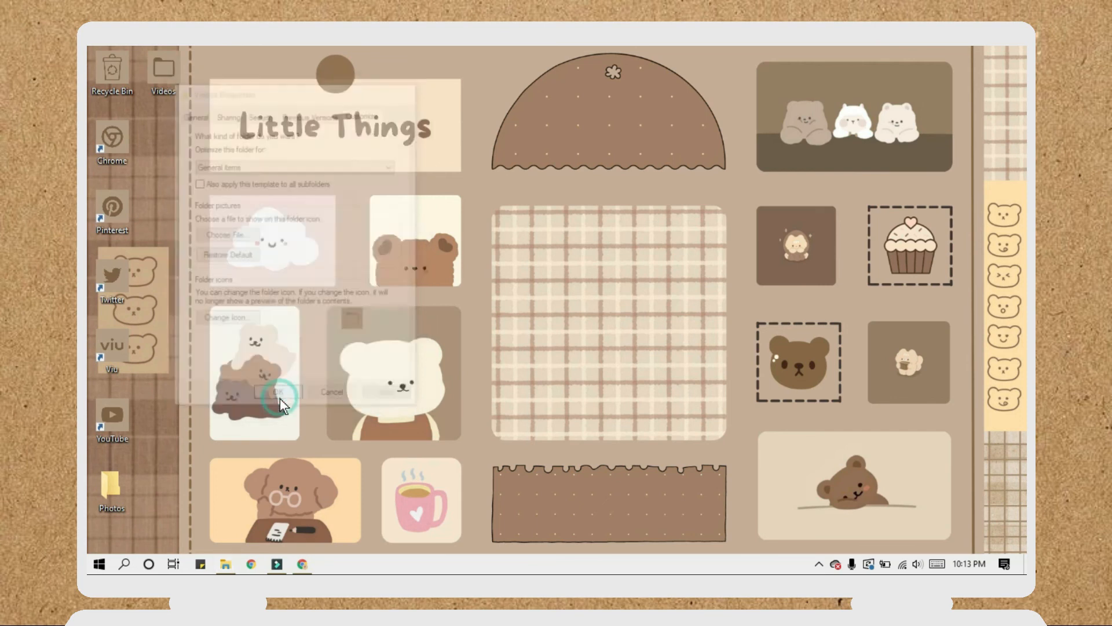
- Customize the Photos folder with the same brown folder icon from the Brown cute folder and apply it
right_click(116, 487)
click(139, 504)
click(316, 248)
click(175, 455)
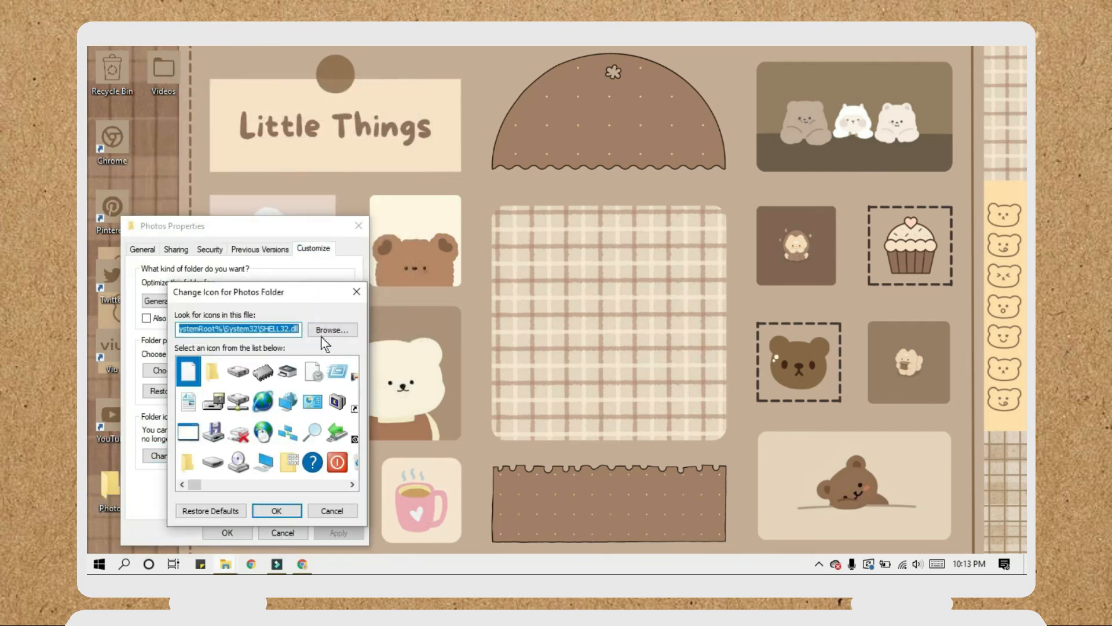
click(323, 326)
click(493, 324)
click(527, 506)
click(280, 529)
click(324, 533)
click(226, 534)
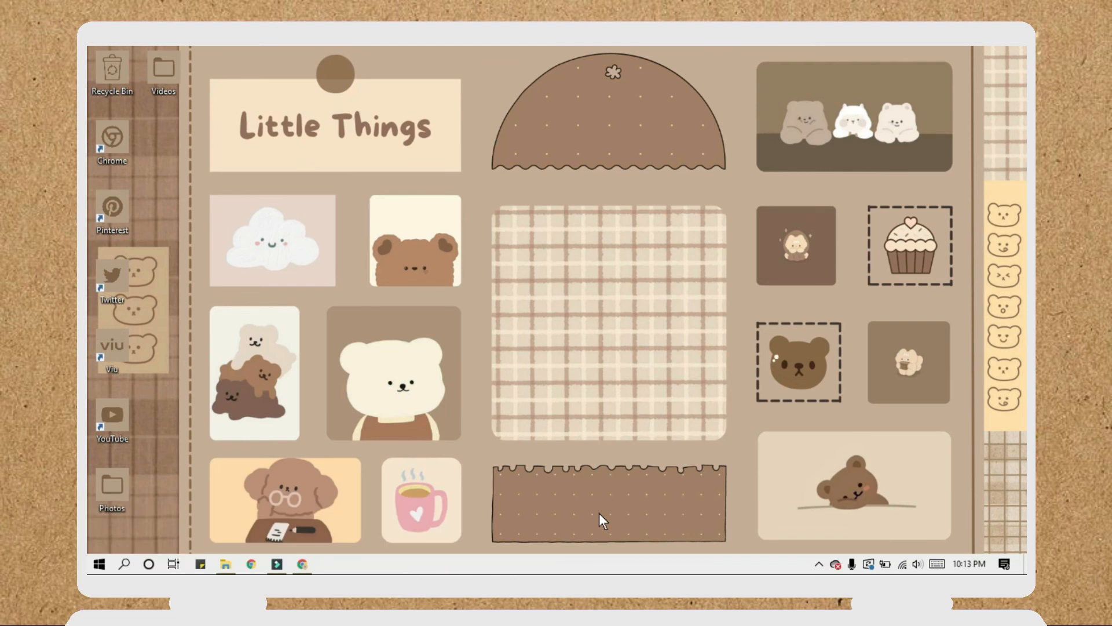
- Turn off automatic arranging of the desktop icons
right_click(512, 189)
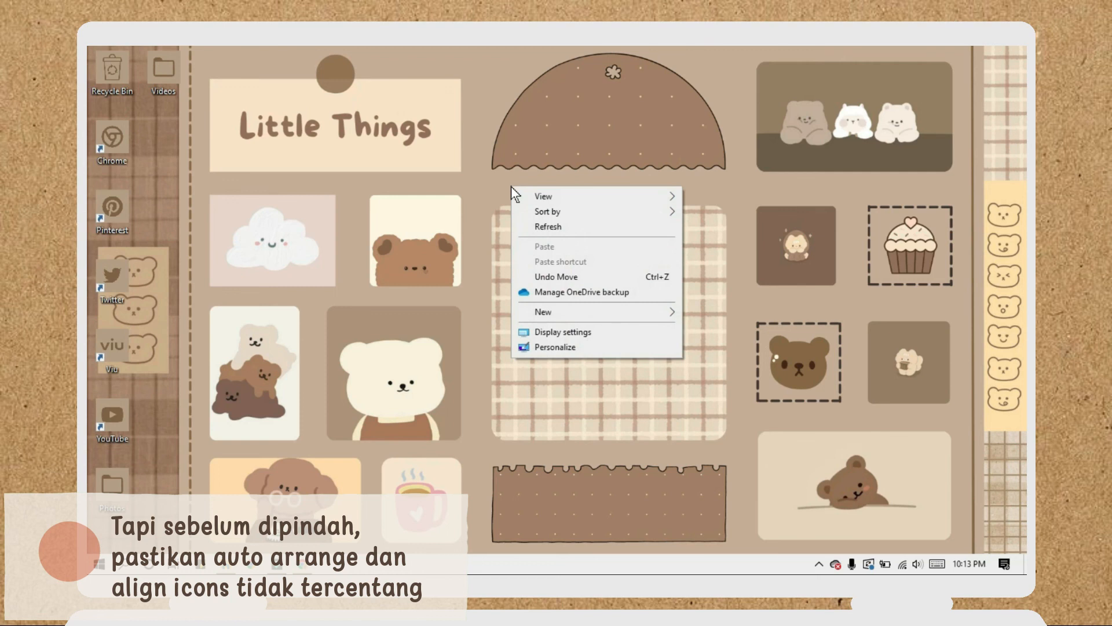
mouse_move(525, 197)
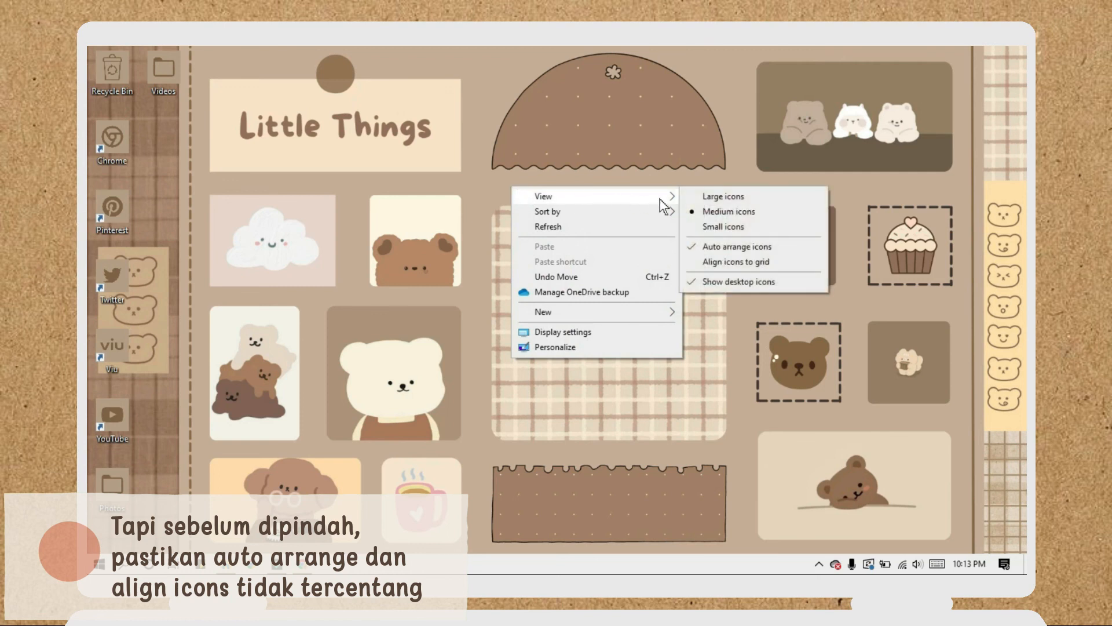
click(784, 249)
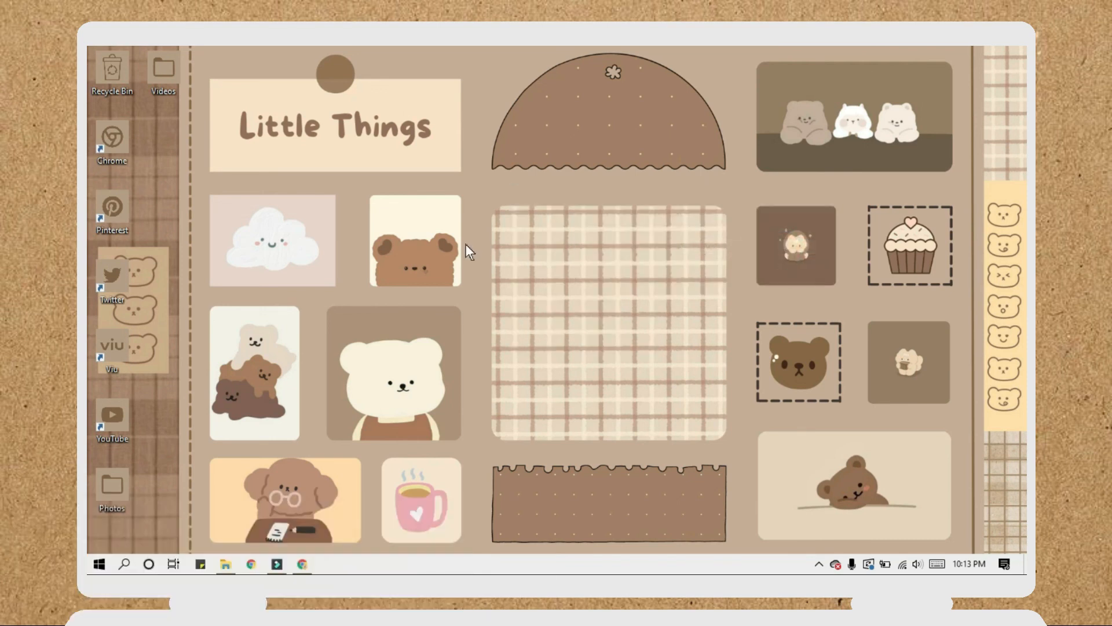
- Arrange the eight desktop icons in three rows on the wallpaper's plaid square, leaving the middle of the last row free
drag(109, 75, 530, 256)
drag(163, 70, 523, 332)
drag(111, 139, 608, 244)
drag(110, 305, 683, 263)
drag(111, 205, 617, 339)
drag(112, 348, 694, 336)
drag(111, 414, 525, 408)
drag(111, 485, 613, 414)
drag(539, 410, 537, 406)
drag(606, 419, 676, 399)
drag(682, 398, 682, 399)
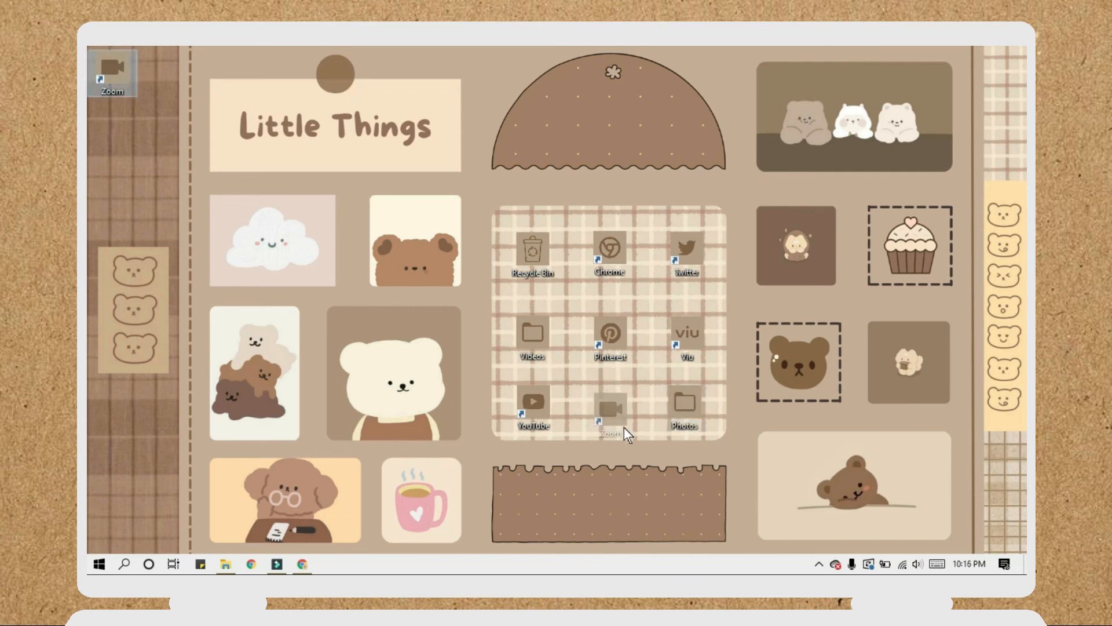
- Place the Zoom shortcut between YouTube and Photos on the plaid square, in line with Chrome and Pinterest
drag(624, 426, 623, 420)
drag(601, 204, 613, 399)
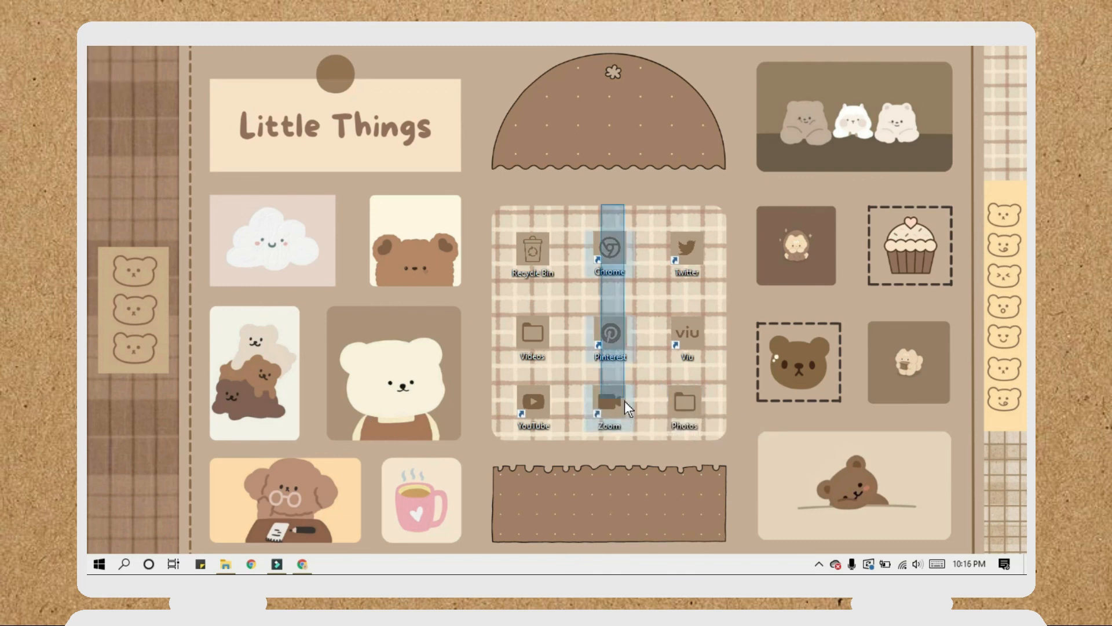
click(825, 349)
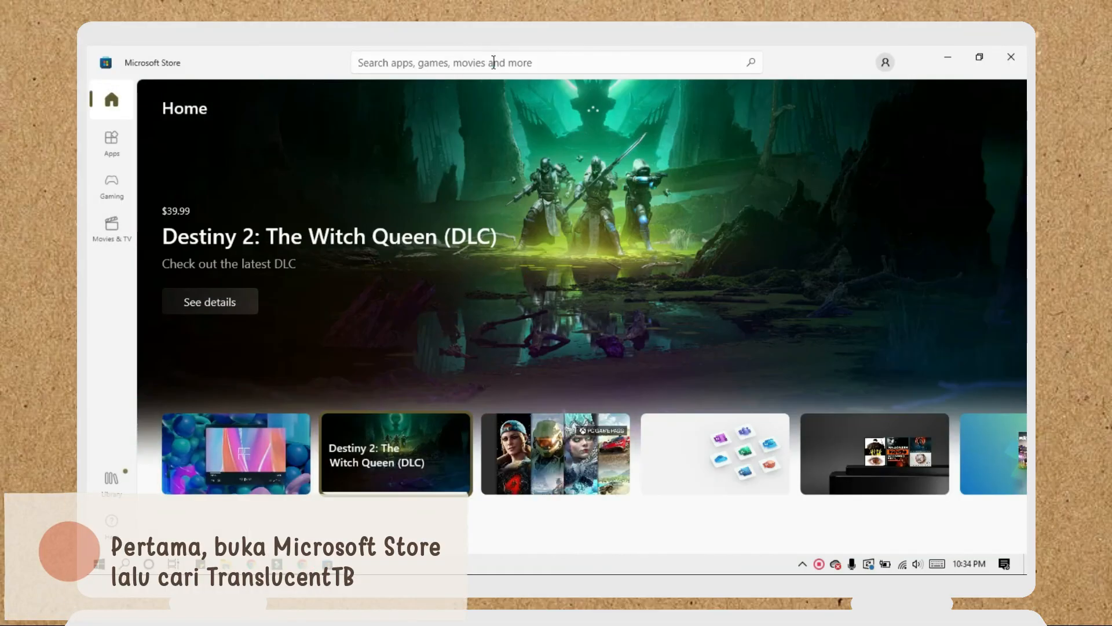
- Search the Microsoft Store for translucenttb
click(497, 60)
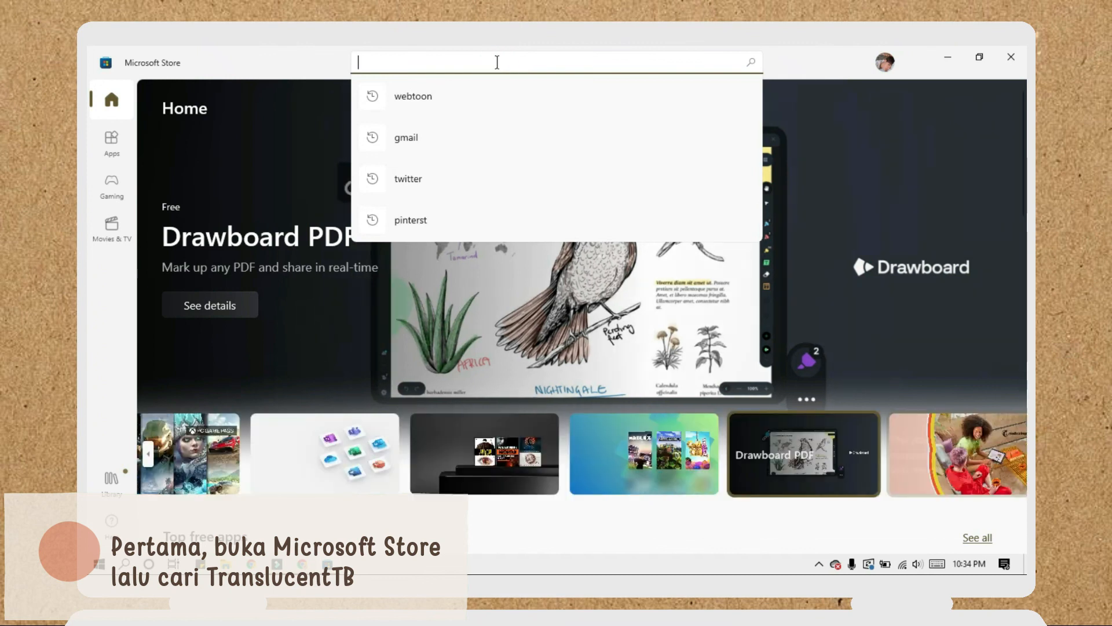
text(translu)
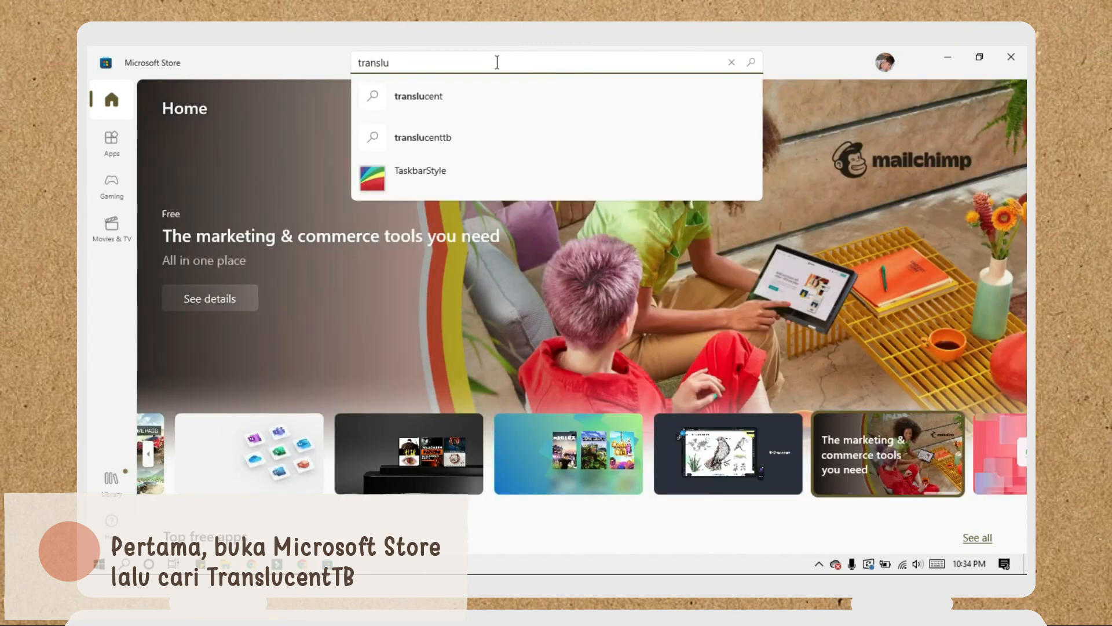
text(cent)
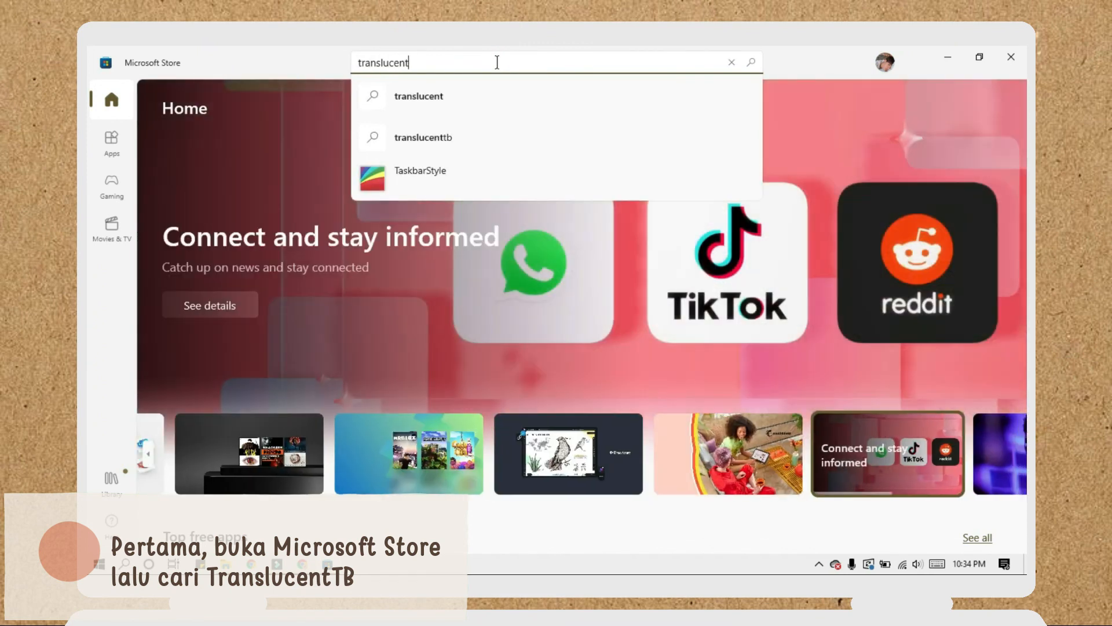
click(492, 138)
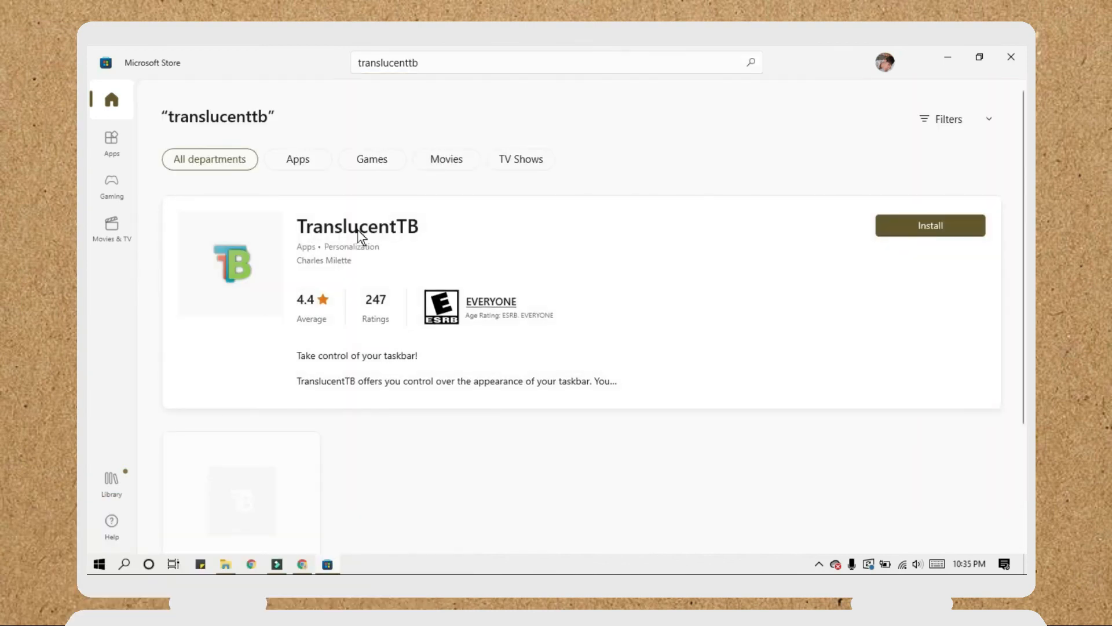
- Install and launch TranslucentTB, continue past its welcome dialog, and minimize the Microsoft Store
click(903, 227)
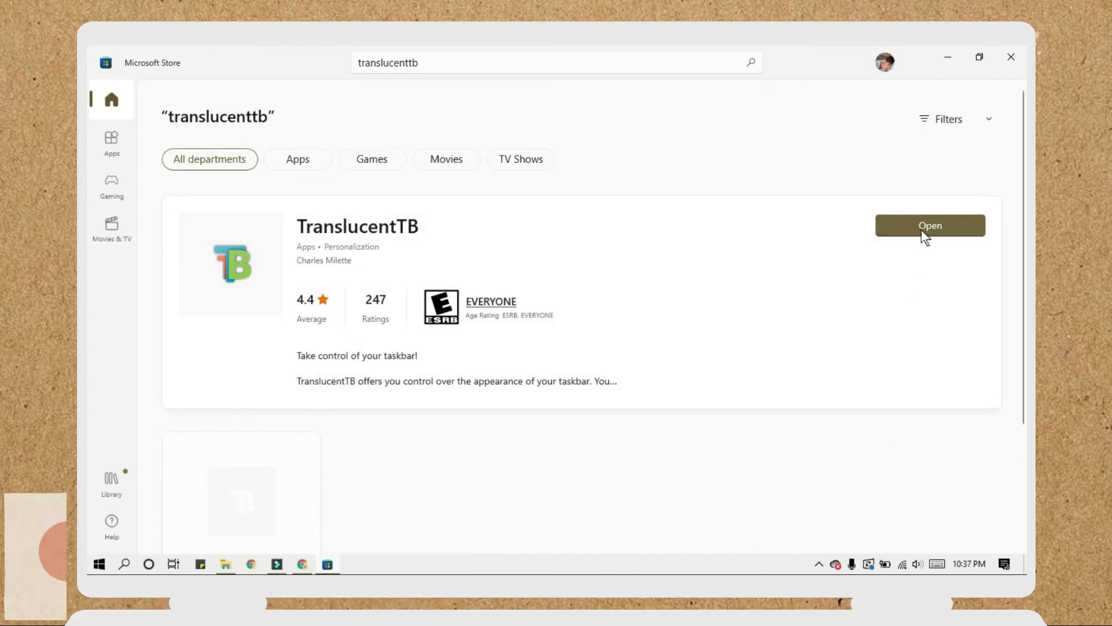
click(923, 227)
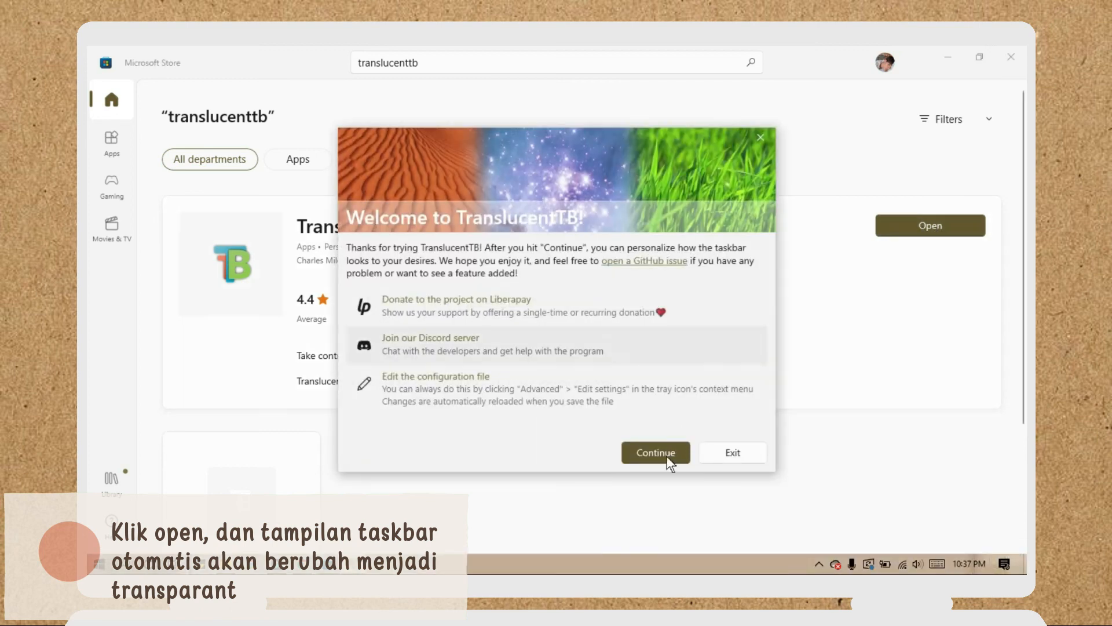
click(667, 457)
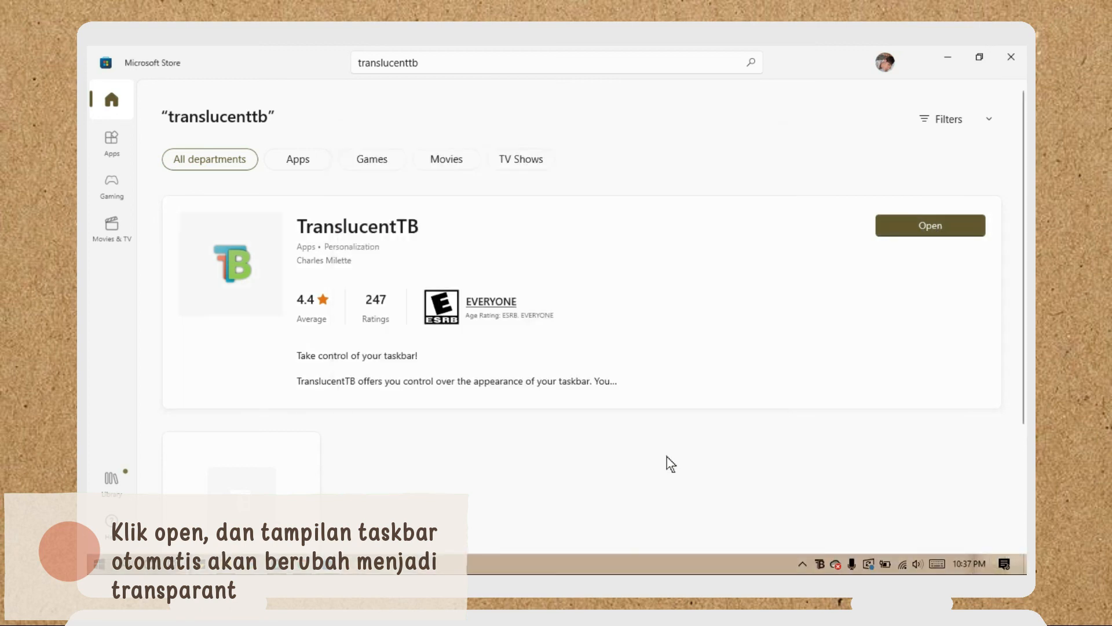
click(950, 56)
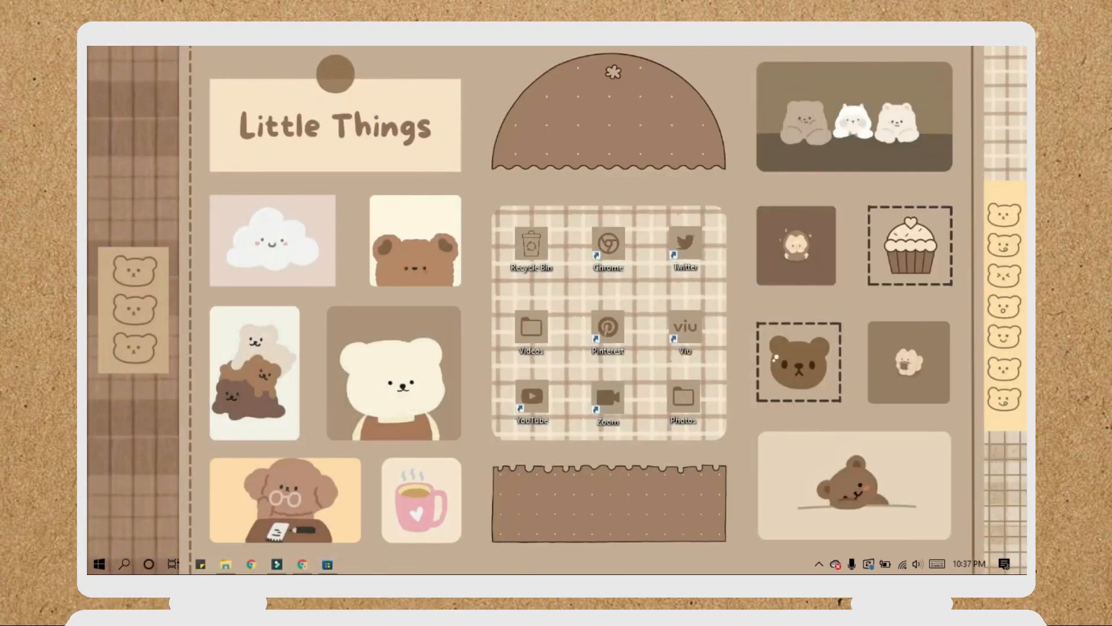